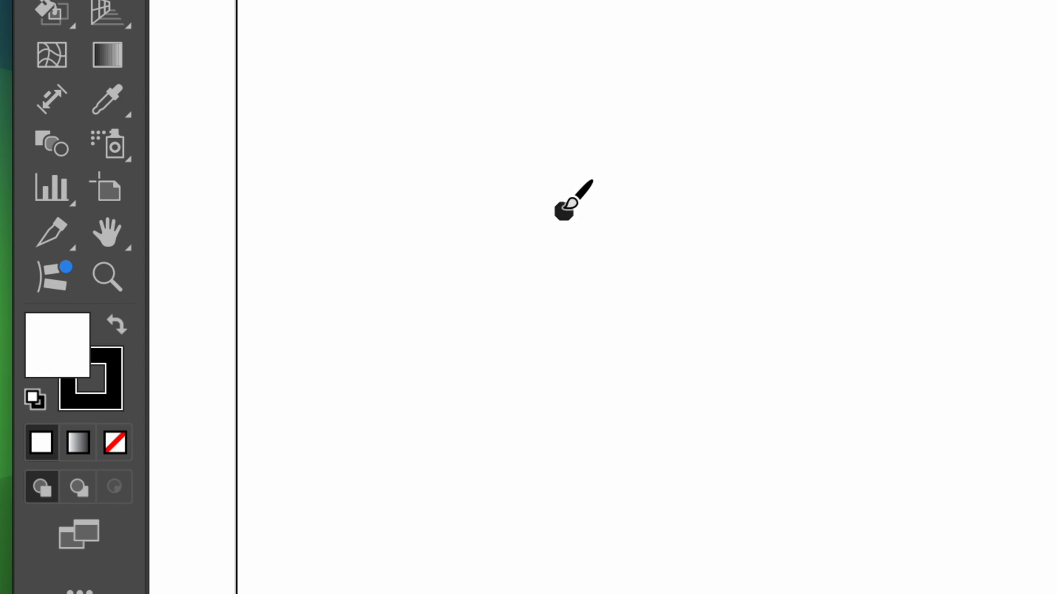
Paint the cartoon man's forehead outline, eyebrows, half-closed eyes and large drooping nose in thick black strokes
{"action": "mouse_move", "coordinate": [564, 212]}
{"action": "left_mouse_down"}
{"action": "mouse_move", "coordinate": [551, 115]}
{"action": "mouse_move", "coordinate": [582, 98]}
{"action": "mouse_move", "coordinate": [691, 90]}
{"action": "mouse_move", "coordinate": [745, 99]}
{"action": "mouse_move", "coordinate": [758, 128]}
{"action": "mouse_move", "coordinate": [754, 237]}
{"action": "left_mouse_up"}
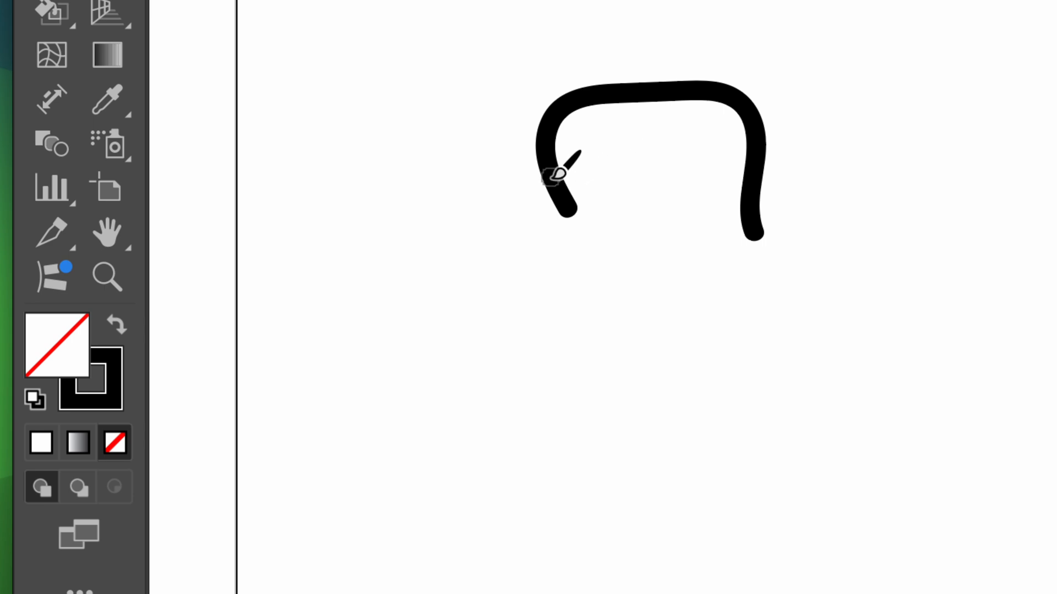
{"action": "mouse_move", "coordinate": [620, 153]}
{"action": "left_mouse_down"}
{"action": "mouse_move", "coordinate": [659, 159]}
{"action": "mouse_move", "coordinate": [664, 186]}
{"action": "mouse_move", "coordinate": [667, 172]}
{"action": "mouse_move", "coordinate": [700, 173]}
{"action": "mouse_move", "coordinate": [715, 193]}
{"action": "left_mouse_up"}
{"action": "left_click_drag", "start_coordinate": [595, 202], "coordinate": [723, 231]}
{"action": "mouse_move", "coordinate": [653, 218]}
{"action": "left_mouse_down"}
{"action": "mouse_move", "coordinate": [690, 260]}
{"action": "mouse_move", "coordinate": [723, 233]}
{"action": "left_mouse_up"}
{"action": "mouse_move", "coordinate": [593, 205]}
{"action": "left_mouse_down"}
{"action": "mouse_move", "coordinate": [593, 232]}
{"action": "mouse_move", "coordinate": [612, 250]}
{"action": "mouse_move", "coordinate": [635, 243]}
{"action": "mouse_move", "coordinate": [644, 222]}
{"action": "mouse_move", "coordinate": [600, 243]}
{"action": "mouse_move", "coordinate": [584, 211]}
{"action": "mouse_move", "coordinate": [486, 289]}
{"action": "mouse_move", "coordinate": [486, 331]}
{"action": "mouse_move", "coordinate": [522, 367]}
{"action": "mouse_move", "coordinate": [618, 341]}
{"action": "left_mouse_up"}
{"action": "mouse_move", "coordinate": [658, 312]}
{"action": "left_mouse_down"}
{"action": "mouse_move", "coordinate": [642, 284]}
{"action": "mouse_move", "coordinate": [604, 294]}
{"action": "left_mouse_up"}
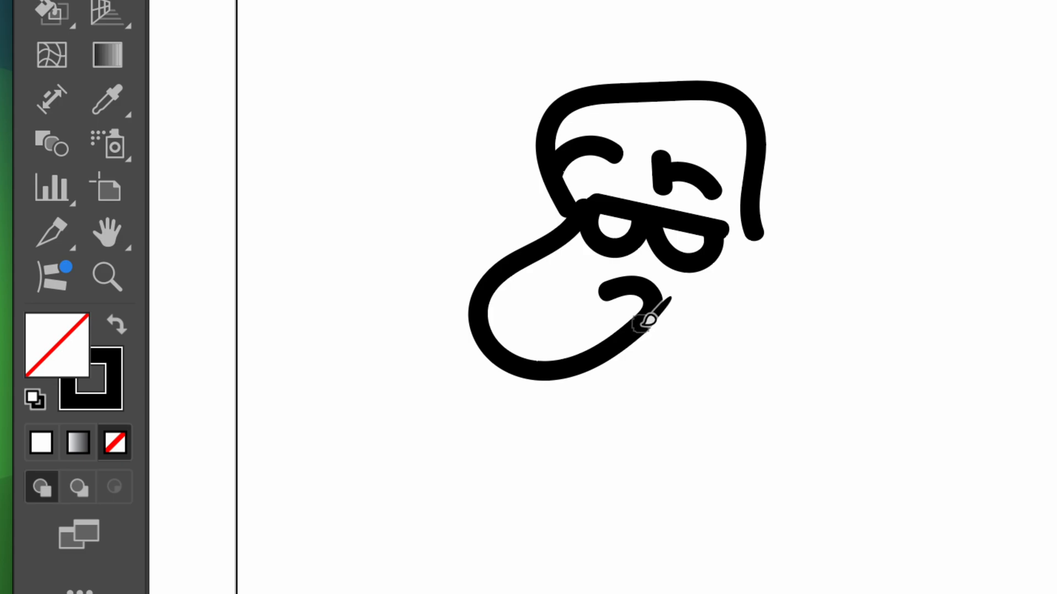
Paint the upper lip and smile beneath the nose, then the lower lip and the chin line
{"action": "mouse_move", "coordinate": [651, 325]}
{"action": "left_mouse_down"}
{"action": "mouse_move", "coordinate": [655, 410]}
{"action": "mouse_move", "coordinate": [635, 469]}
{"action": "mouse_move", "coordinate": [719, 434]}
{"action": "mouse_move", "coordinate": [725, 408]}
{"action": "mouse_move", "coordinate": [740, 409]}
{"action": "mouse_move", "coordinate": [751, 440]}
{"action": "left_mouse_up"}
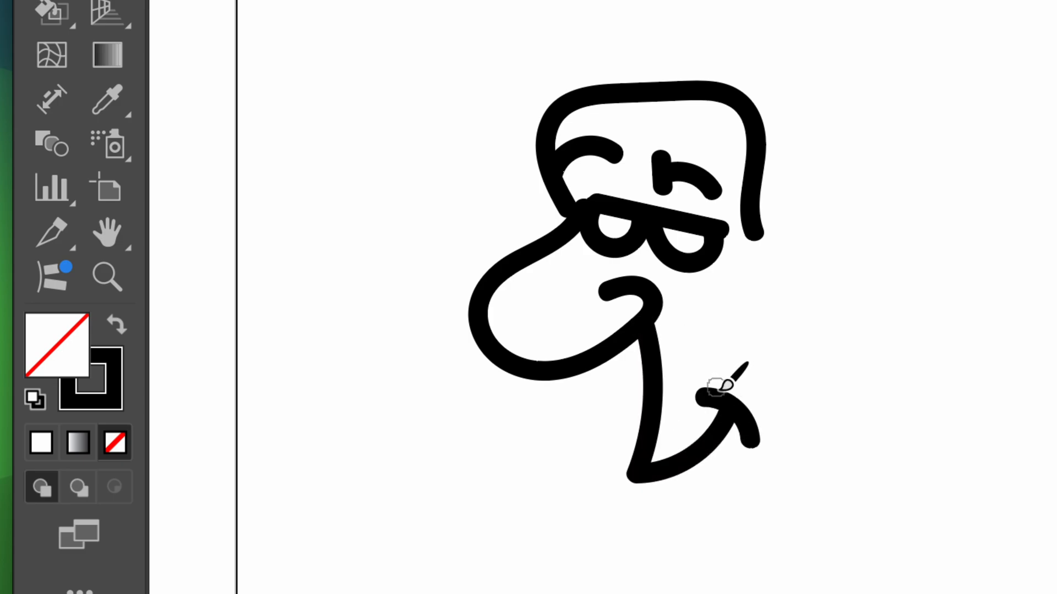
{"action": "key", "text": "space"}
{"action": "mouse_move", "coordinate": [704, 381]}
{"action": "left_mouse_down"}
{"action": "mouse_move", "coordinate": [629, 322]}
{"action": "mouse_move", "coordinate": [588, 252]}
{"action": "left_mouse_up"}
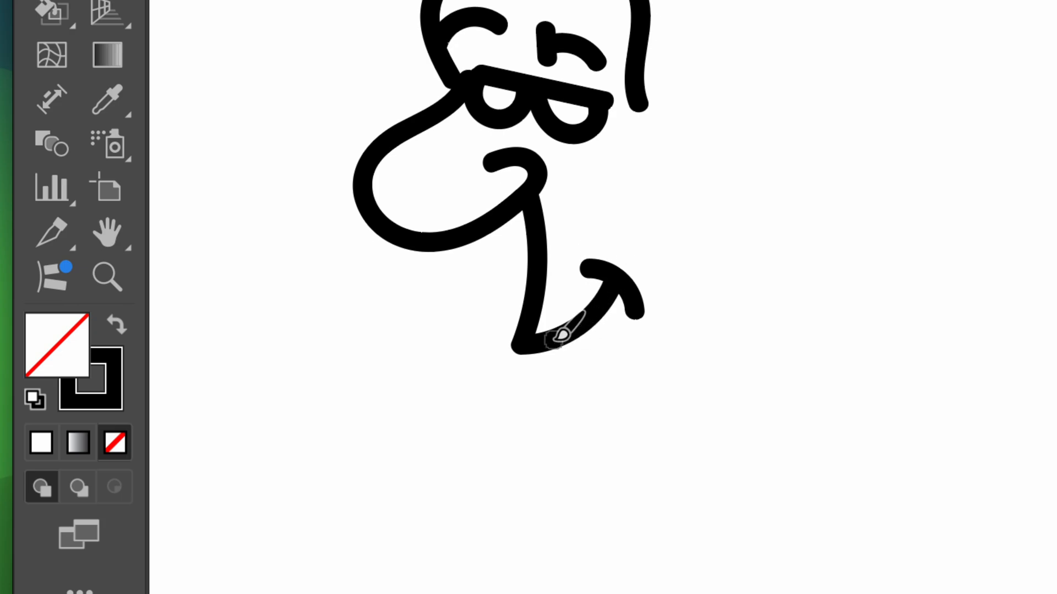
{"action": "mouse_move", "coordinate": [557, 336]}
{"action": "left_mouse_down"}
{"action": "mouse_move", "coordinate": [543, 359]}
{"action": "mouse_move", "coordinate": [550, 387]}
{"action": "mouse_move", "coordinate": [590, 400]}
{"action": "mouse_move", "coordinate": [628, 391]}
{"action": "mouse_move", "coordinate": [593, 429]}
{"action": "mouse_move", "coordinate": [588, 518]}
{"action": "mouse_move", "coordinate": [617, 515]}
{"action": "mouse_move", "coordinate": [592, 519]}
{"action": "mouse_move", "coordinate": [589, 540]}
{"action": "mouse_move", "coordinate": [605, 556]}
{"action": "mouse_move", "coordinate": [649, 555]}
{"action": "left_mouse_up"}
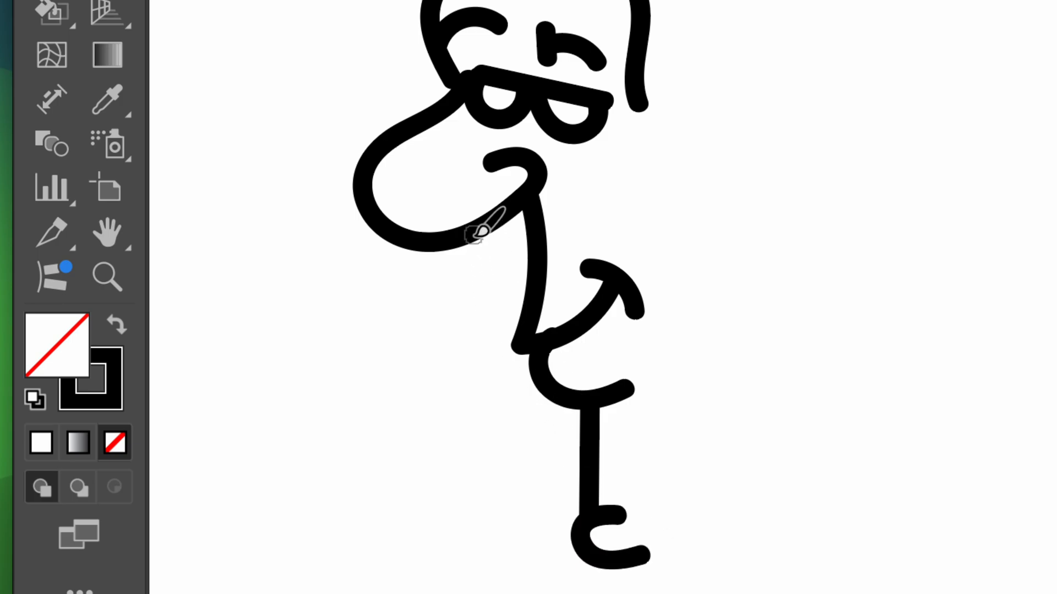
Paint the front and back of the long jaw, and add a rounded ear with a curved inner line
{"action": "mouse_move", "coordinate": [477, 247]}
{"action": "left_mouse_down"}
{"action": "mouse_move", "coordinate": [475, 515]}
{"action": "mouse_move", "coordinate": [562, 575]}
{"action": "left_mouse_up"}
{"action": "mouse_move", "coordinate": [589, 410]}
{"action": "left_mouse_down"}
{"action": "mouse_move", "coordinate": [456, 88]}
{"action": "mouse_move", "coordinate": [424, 270]}
{"action": "left_mouse_up"}
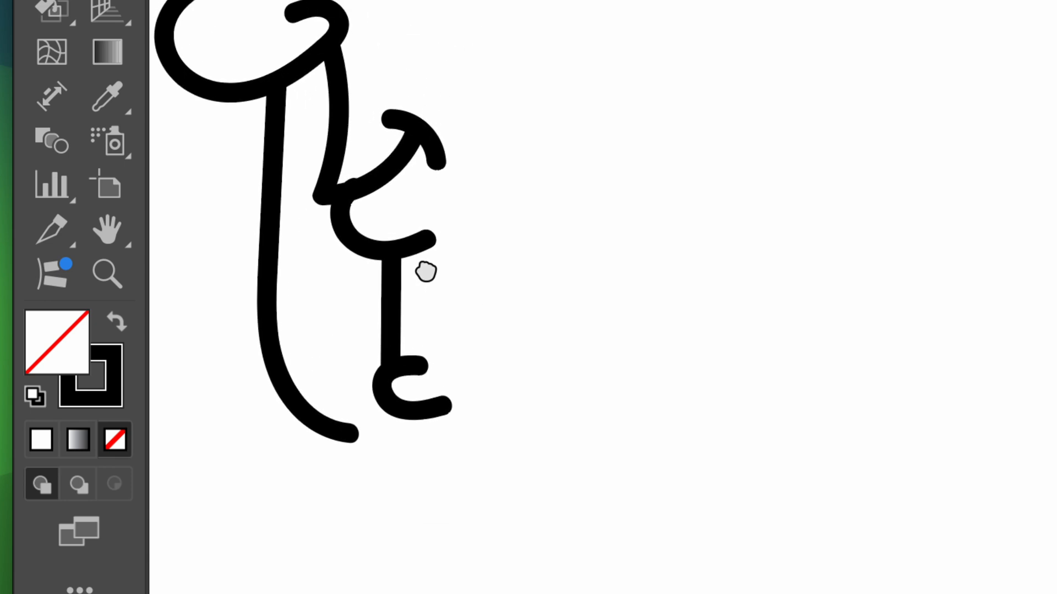
{"action": "mouse_move", "coordinate": [512, 34]}
{"action": "left_mouse_down"}
{"action": "mouse_move", "coordinate": [487, 344]}
{"action": "mouse_move", "coordinate": [512, 406]}
{"action": "mouse_move", "coordinate": [510, 434]}
{"action": "mouse_move", "coordinate": [476, 450]}
{"action": "mouse_move", "coordinate": [355, 432]}
{"action": "left_mouse_up"}
{"action": "mouse_move", "coordinate": [545, 82]}
{"action": "left_mouse_down"}
{"action": "mouse_move", "coordinate": [610, 255]}
{"action": "mouse_move", "coordinate": [580, 250]}
{"action": "mouse_move", "coordinate": [574, 320]}
{"action": "left_mouse_up"}
{"action": "mouse_move", "coordinate": [493, 257]}
{"action": "left_mouse_down"}
{"action": "mouse_move", "coordinate": [552, 218]}
{"action": "mouse_move", "coordinate": [596, 241]}
{"action": "mouse_move", "coordinate": [597, 296]}
{"action": "mouse_move", "coordinate": [576, 336]}
{"action": "mouse_move", "coordinate": [545, 341]}
{"action": "mouse_move", "coordinate": [504, 319]}
{"action": "left_mouse_up"}
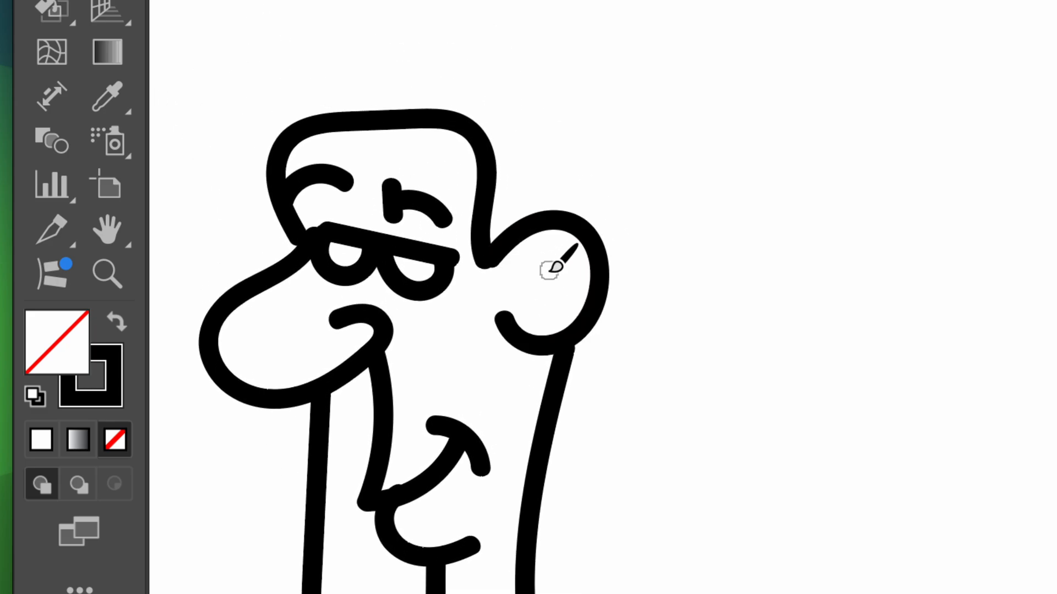
{"action": "mouse_move", "coordinate": [557, 264]}
{"action": "left_mouse_down"}
{"action": "mouse_move", "coordinate": [553, 305]}
{"action": "mouse_move", "coordinate": [520, 313]}
{"action": "left_mouse_up"}
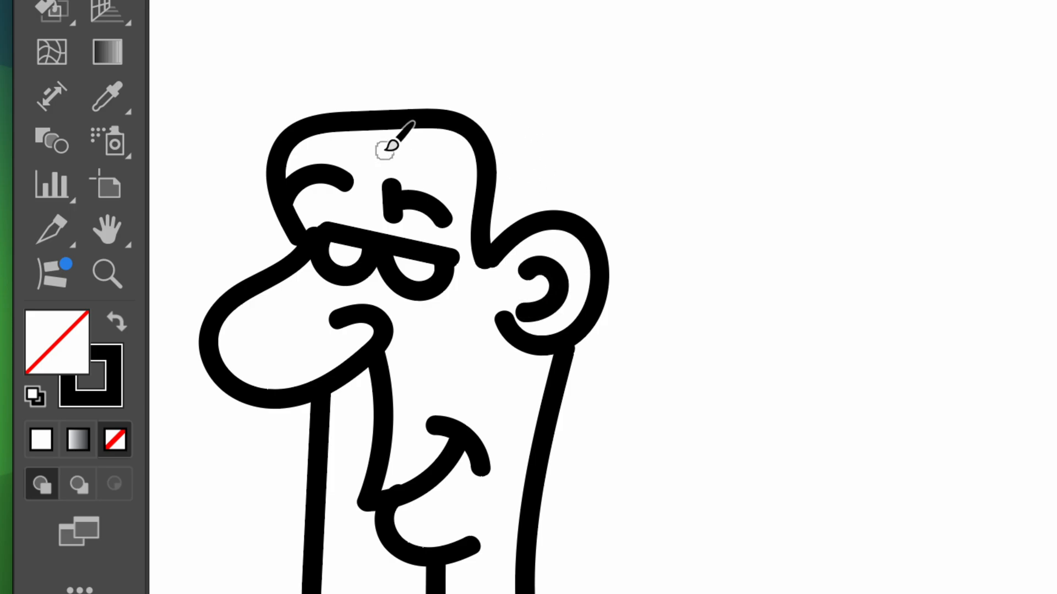
Paint the hair outline over the forehead and behind the ear, with loose tufts at the back and inner strands
{"action": "mouse_move", "coordinate": [286, 134]}
{"action": "left_mouse_down"}
{"action": "mouse_move", "coordinate": [302, 93]}
{"action": "mouse_move", "coordinate": [348, 47]}
{"action": "mouse_move", "coordinate": [468, 32]}
{"action": "mouse_move", "coordinate": [562, 55]}
{"action": "mouse_move", "coordinate": [590, 105]}
{"action": "mouse_move", "coordinate": [485, 152]}
{"action": "left_mouse_up"}
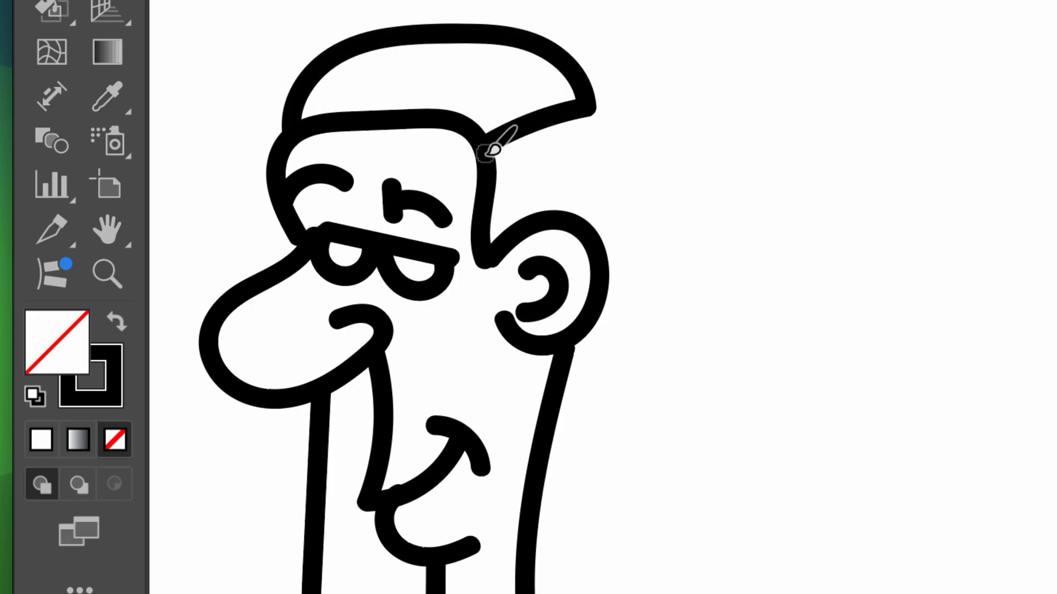
{"action": "mouse_move", "coordinate": [588, 106]}
{"action": "left_mouse_down"}
{"action": "mouse_move", "coordinate": [635, 176]}
{"action": "mouse_move", "coordinate": [605, 262]}
{"action": "left_mouse_up"}
{"action": "left_click_drag", "start_coordinate": [595, 99], "coordinate": [674, 72]}
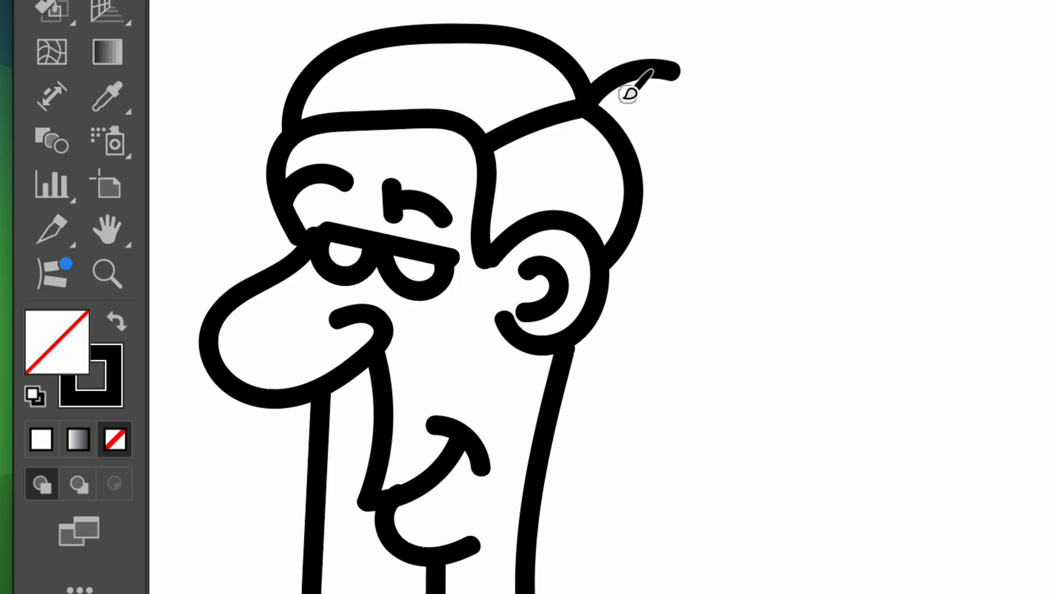
{"action": "left_click_drag", "start_coordinate": [605, 102], "coordinate": [689, 150]}
{"action": "mouse_move", "coordinate": [564, 122]}
{"action": "left_mouse_down"}
{"action": "mouse_move", "coordinate": [591, 163]}
{"action": "mouse_move", "coordinate": [588, 190]}
{"action": "left_mouse_up"}
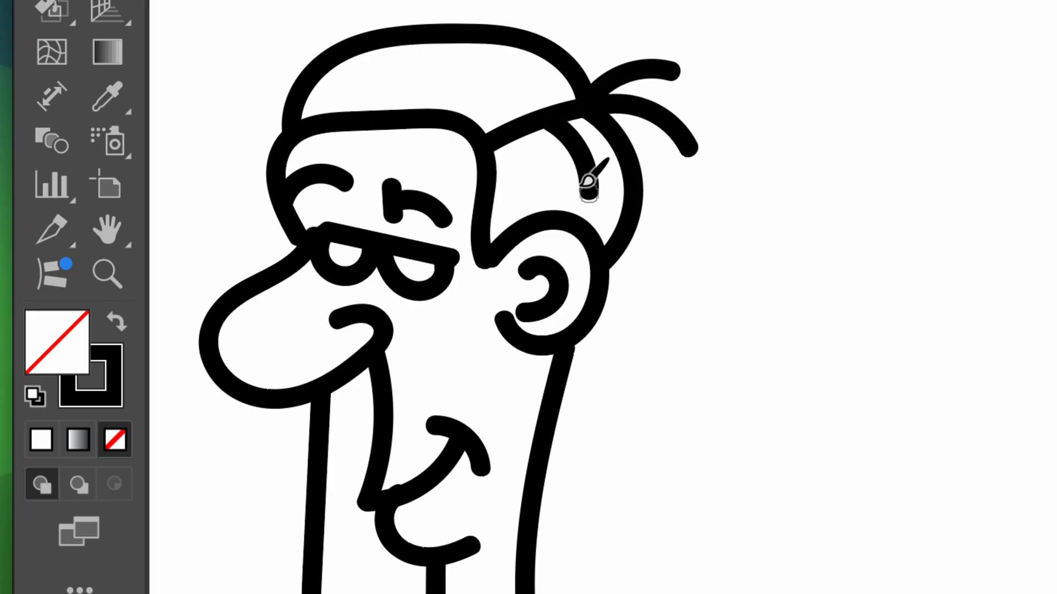
{"action": "left_click_drag", "start_coordinate": [518, 132], "coordinate": [528, 200]}
{"action": "mouse_move", "coordinate": [508, 126]}
{"action": "left_mouse_down"}
{"action": "mouse_move", "coordinate": [469, 75]}
{"action": "mouse_move", "coordinate": [410, 74]}
{"action": "left_mouse_up"}
Paint both shirt collar flaps below the chin and the pointed neckline with its centre line between them
{"action": "scroll", "coordinate": [596, 141], "scroll_direction": "down", "scroll_amount": 10}
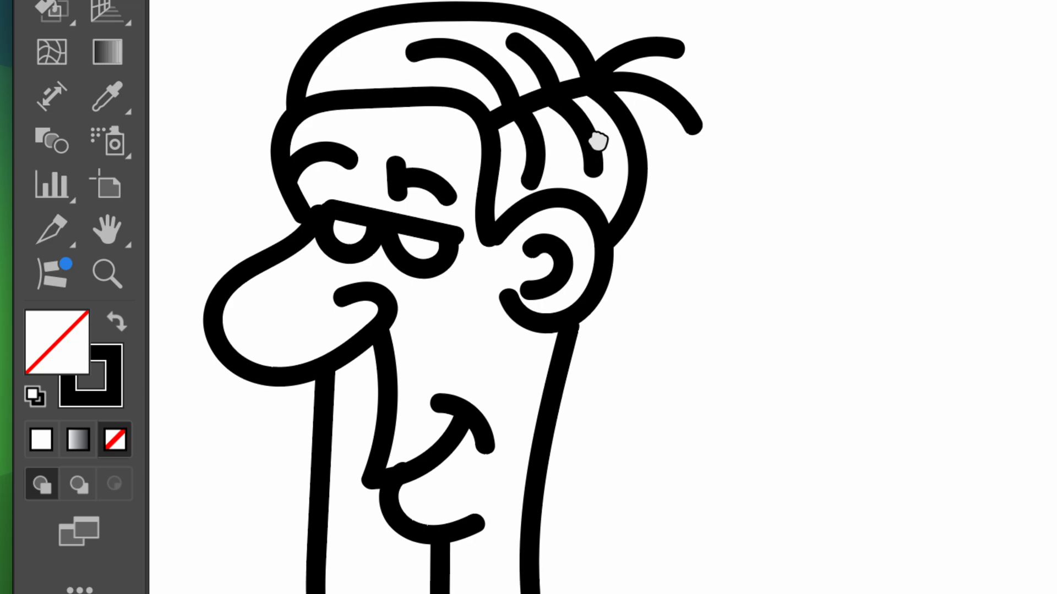
{"action": "scroll", "coordinate": [640, 132], "scroll_direction": "down", "scroll_amount": 6}
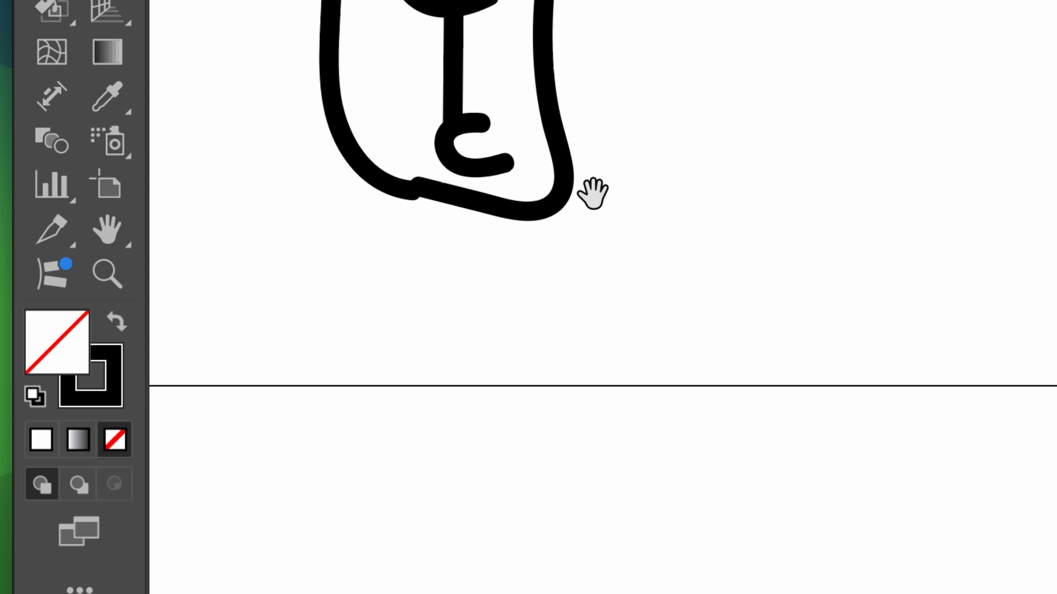
{"action": "mouse_move", "coordinate": [572, 169]}
{"action": "left_mouse_down"}
{"action": "mouse_move", "coordinate": [640, 316]}
{"action": "mouse_move", "coordinate": [549, 291]}
{"action": "mouse_move", "coordinate": [473, 309]}
{"action": "mouse_move", "coordinate": [478, 228]}
{"action": "mouse_move", "coordinate": [462, 196]}
{"action": "mouse_move", "coordinate": [387, 237]}
{"action": "mouse_move", "coordinate": [366, 315]}
{"action": "mouse_move", "coordinate": [359, 300]}
{"action": "mouse_move", "coordinate": [299, 270]}
{"action": "mouse_move", "coordinate": [375, 175]}
{"action": "left_mouse_up"}
{"action": "right_click", "coordinate": [452, 214]}
{"action": "key", "text": "Escape"}
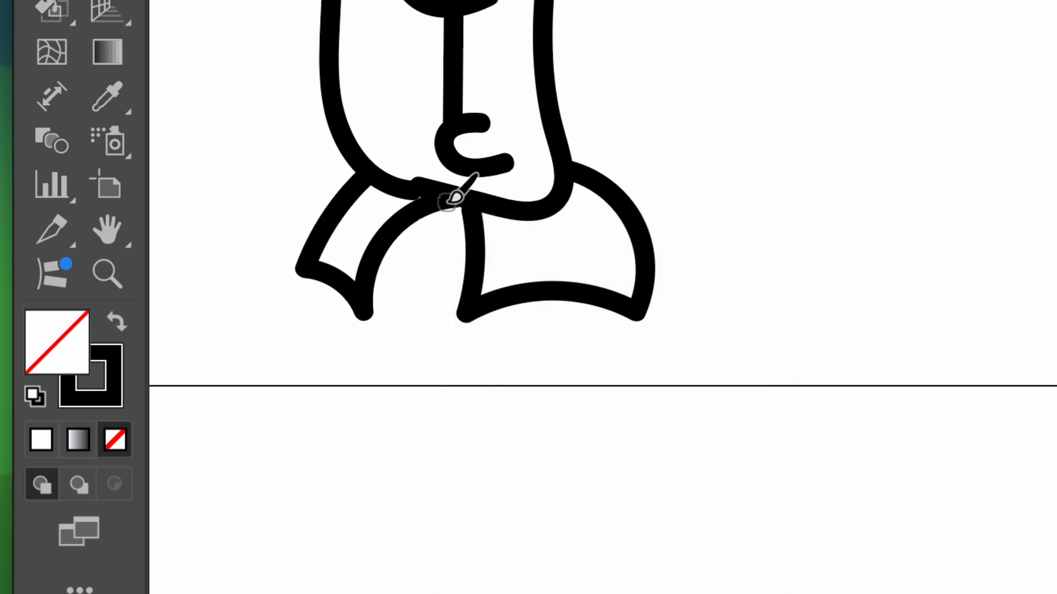
{"action": "mouse_move", "coordinate": [465, 193]}
{"action": "left_mouse_down"}
{"action": "mouse_move", "coordinate": [438, 233]}
{"action": "mouse_move", "coordinate": [426, 309]}
{"action": "mouse_move", "coordinate": [427, 346]}
{"action": "left_mouse_up"}
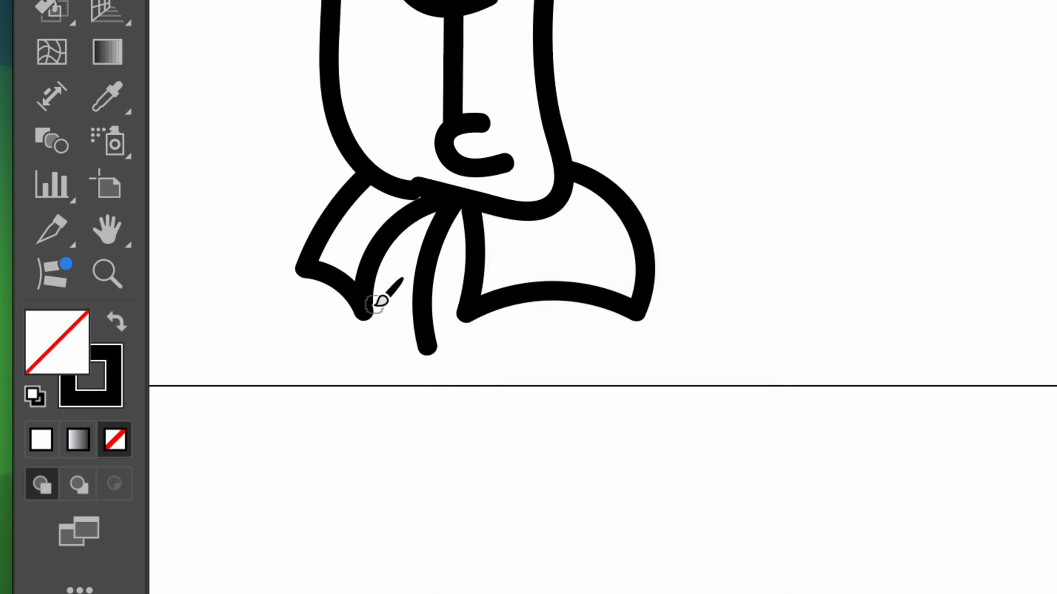
{"action": "mouse_move", "coordinate": [374, 303]}
{"action": "left_mouse_down"}
{"action": "mouse_move", "coordinate": [429, 366]}
{"action": "mouse_move", "coordinate": [464, 313]}
{"action": "mouse_move", "coordinate": [483, 317]}
{"action": "left_mouse_up"}
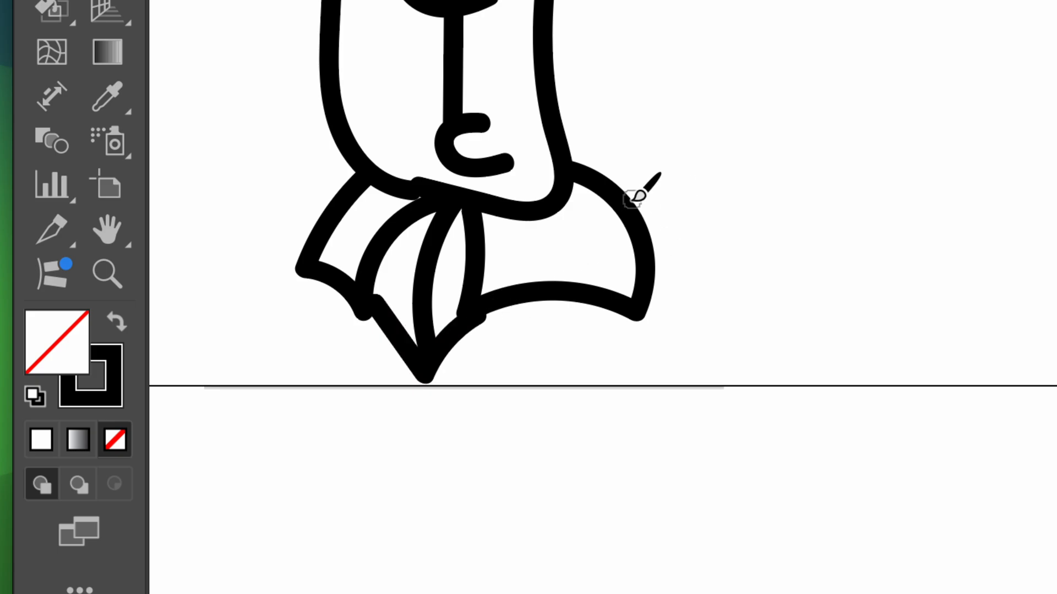
Paint both shoulders, close the torso with a bottom line, and touch up the line under the chin
{"action": "mouse_move", "coordinate": [623, 189]}
{"action": "left_mouse_down"}
{"action": "mouse_move", "coordinate": [700, 243]}
{"action": "mouse_move", "coordinate": [708, 379]}
{"action": "mouse_move", "coordinate": [681, 445]}
{"action": "left_mouse_up"}
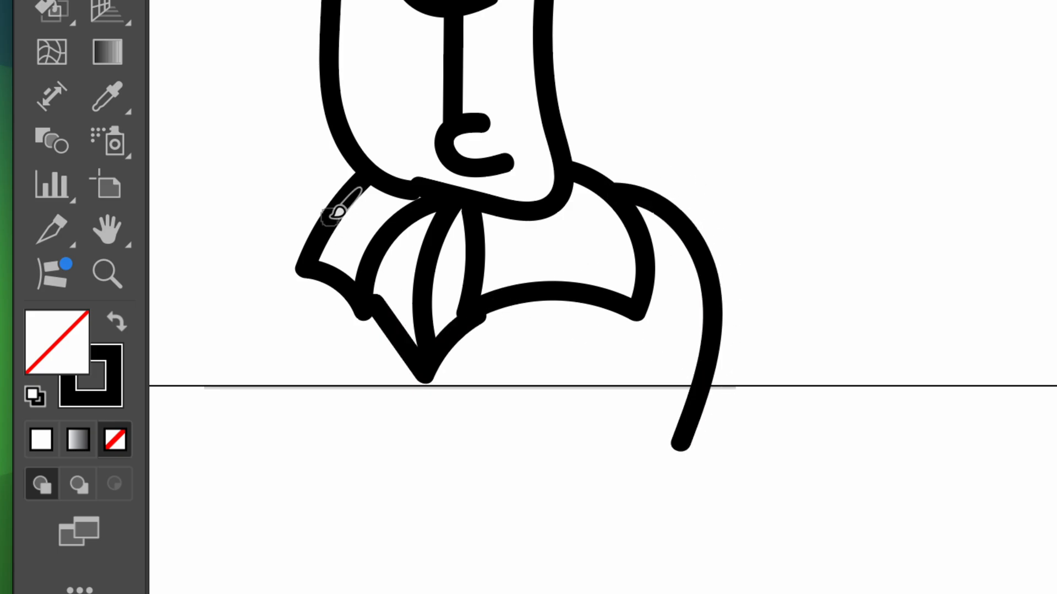
{"action": "mouse_move", "coordinate": [335, 195]}
{"action": "left_mouse_down"}
{"action": "mouse_move", "coordinate": [226, 270]}
{"action": "mouse_move", "coordinate": [183, 399]}
{"action": "mouse_move", "coordinate": [248, 473]}
{"action": "left_mouse_up"}
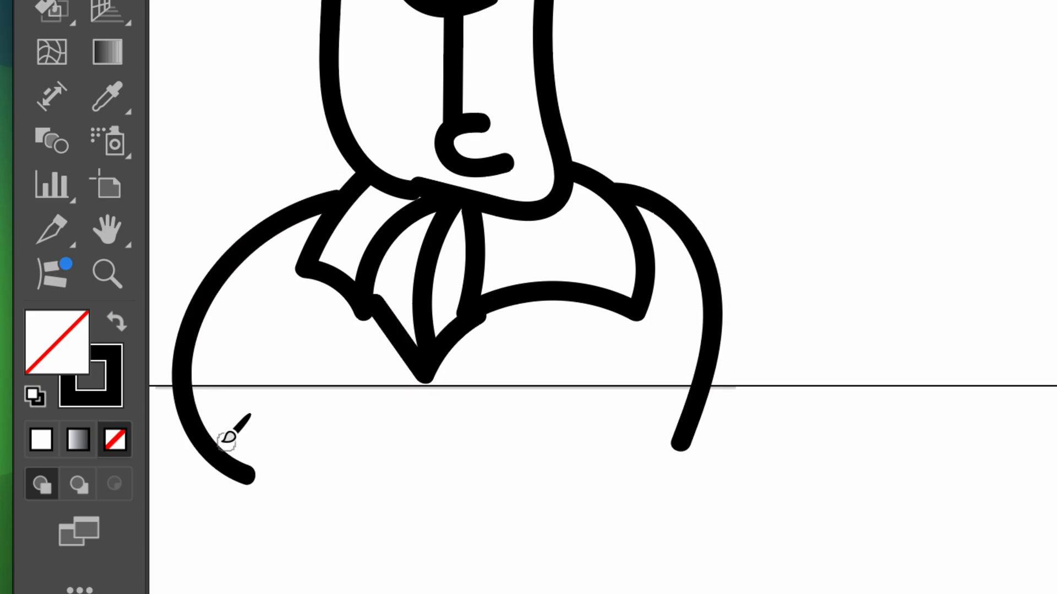
{"action": "mouse_move", "coordinate": [200, 434]}
{"action": "left_mouse_down"}
{"action": "mouse_move", "coordinate": [457, 459]}
{"action": "mouse_move", "coordinate": [686, 435]}
{"action": "left_mouse_up"}
{"action": "left_click_drag", "start_coordinate": [421, 191], "coordinate": [480, 200]}
Select the entire character drawing, from the hair down to the bottom of the torso
{"action": "key", "text": "super+a"}
{"action": "key", "text": "shift+m"}
{"action": "scroll", "coordinate": [481, 200], "scroll_direction": "down", "scroll_amount": 5}
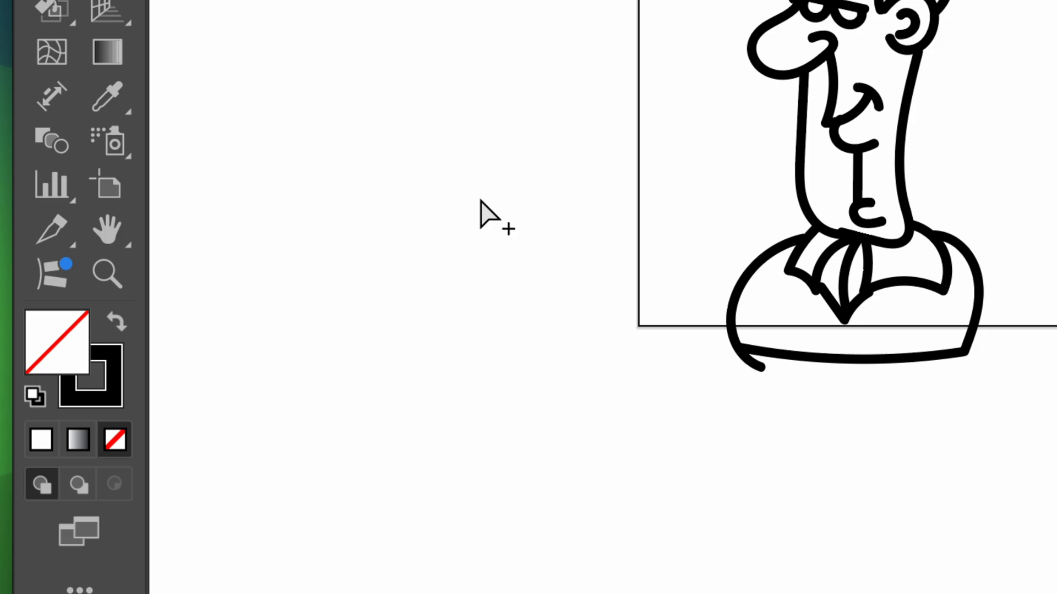
{"action": "scroll", "coordinate": [480, 200], "scroll_direction": "down", "scroll_amount": 2}
{"action": "mouse_move", "coordinate": [731, 198]}
{"action": "left_mouse_down"}
{"action": "mouse_move", "coordinate": [318, 293]}
{"action": "mouse_move", "coordinate": [285, 311]}
{"action": "left_mouse_up"}
{"action": "key", "text": "shift+b"}
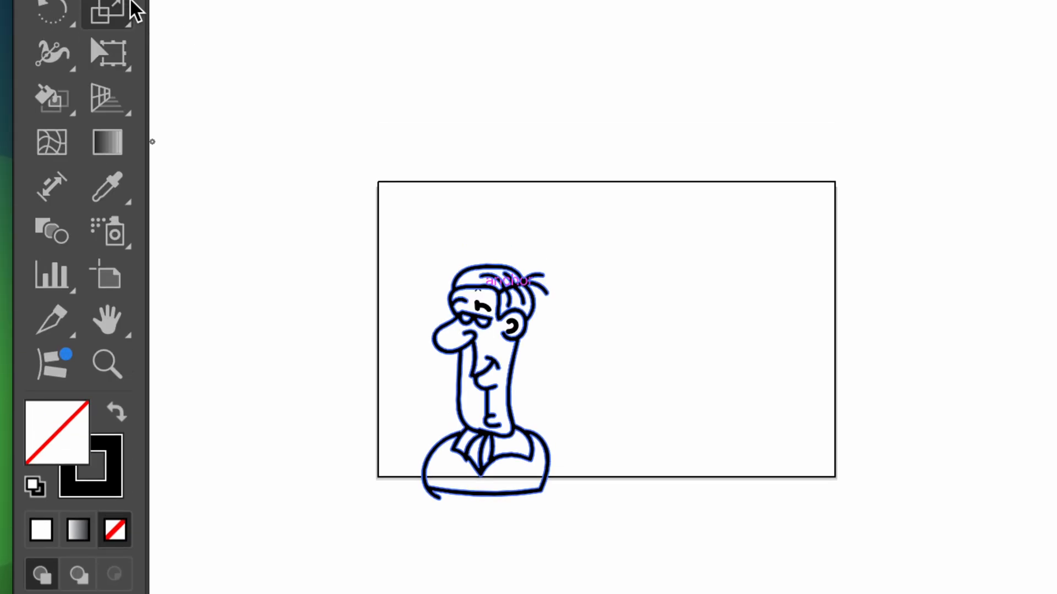
{"action": "left_click", "coordinate": [47, 46]}
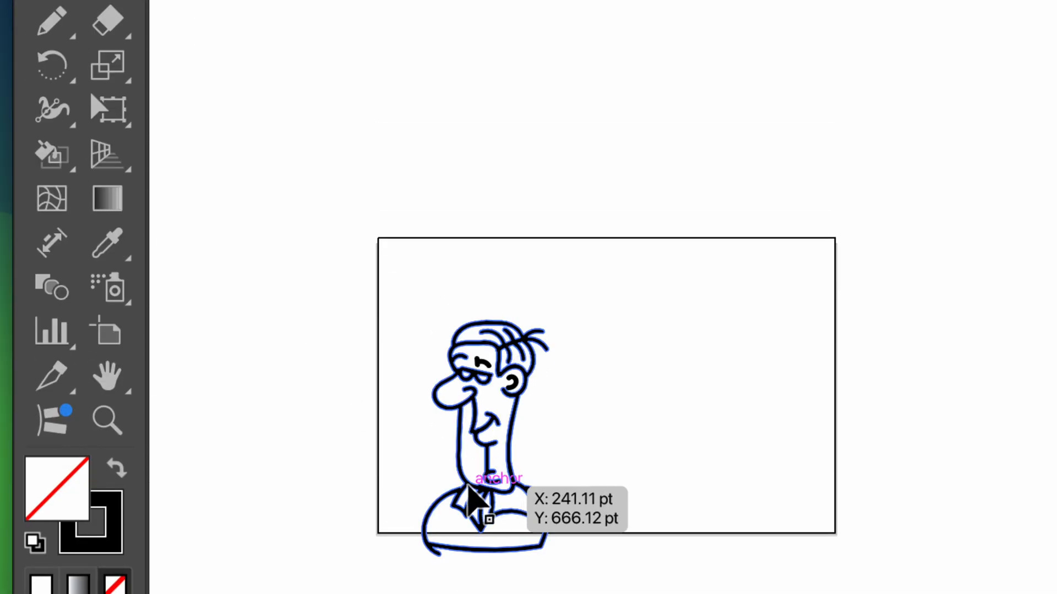
{"action": "left_click_drag", "start_coordinate": [393, 295], "coordinate": [459, 330]}
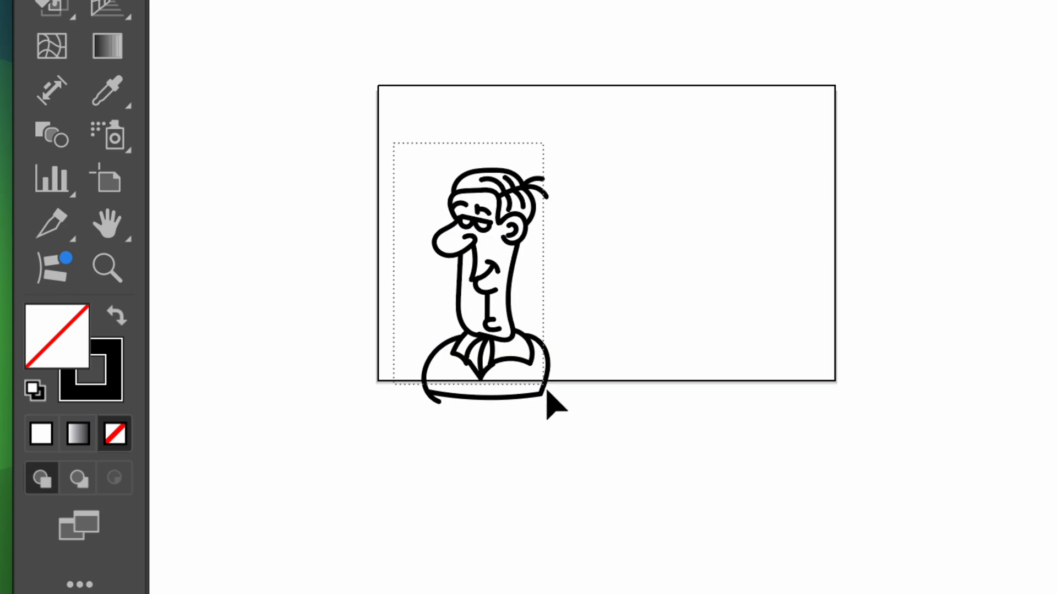
{"action": "left_click_drag", "start_coordinate": [547, 391], "coordinate": [560, 425]}
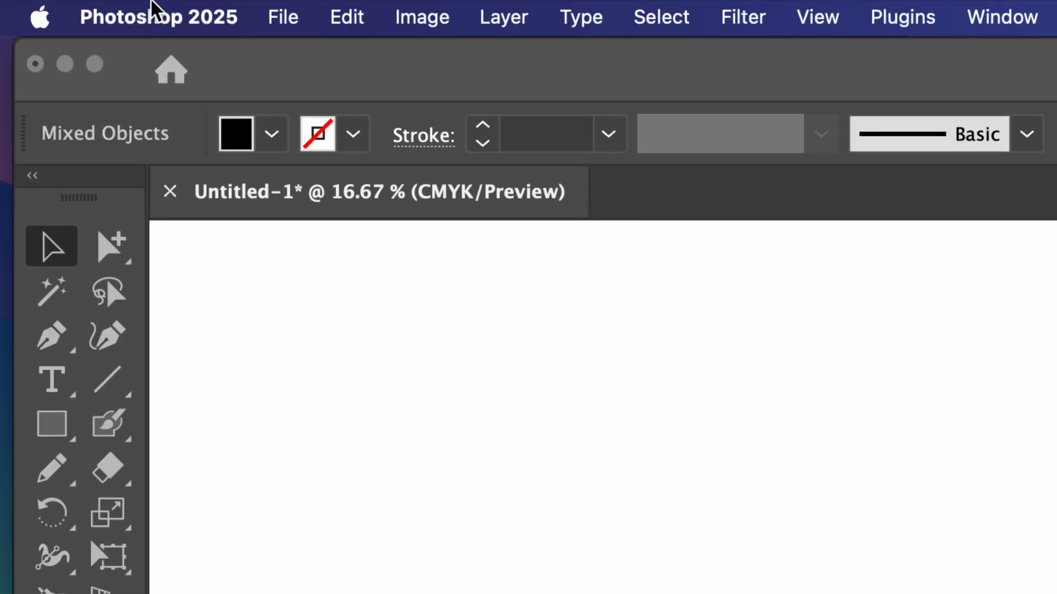
Convert the selected character drawing into a Live Paint group
{"action": "left_click", "coordinate": [421, 22]}
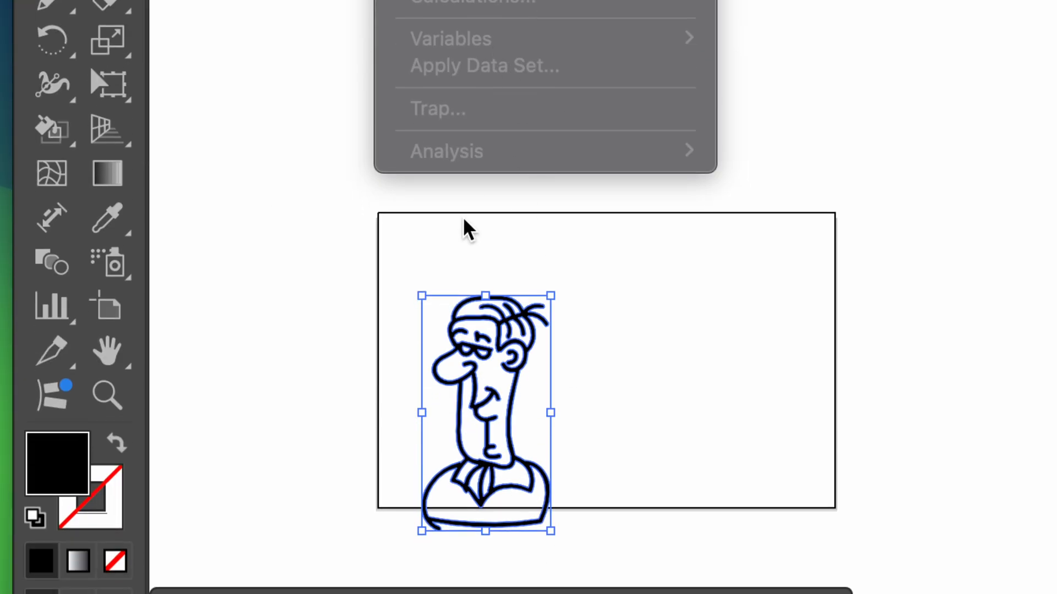
{"action": "key", "text": "a"}
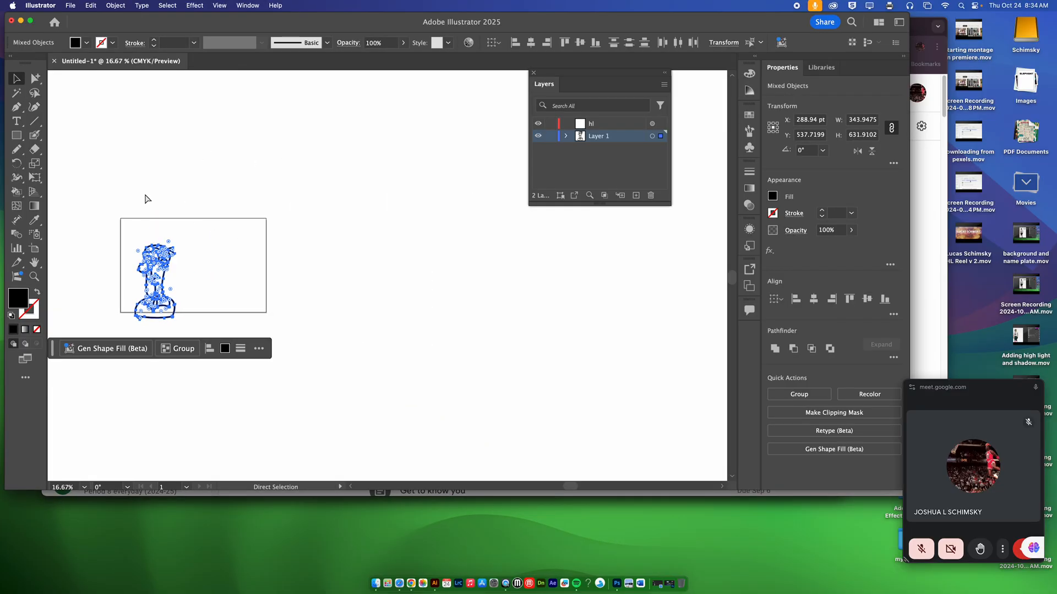
{"action": "key", "text": "v"}
{"action": "key", "text": "super+0"}
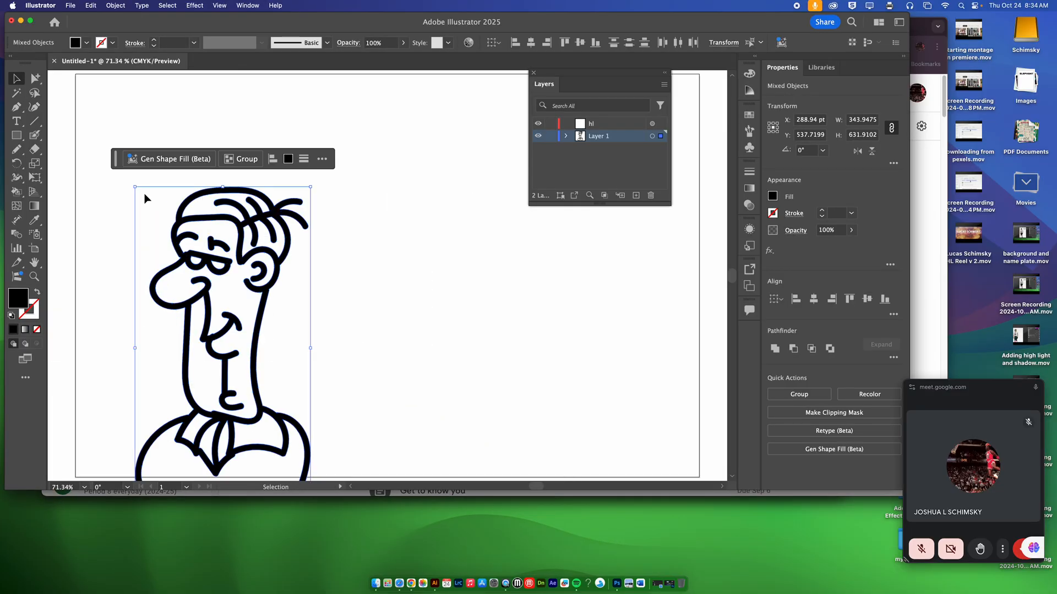
{"action": "scroll", "coordinate": [145, 198], "scroll_direction": "down", "scroll_amount": 3}
{"action": "scroll", "coordinate": [145, 199], "scroll_direction": "left", "scroll_amount": 2}
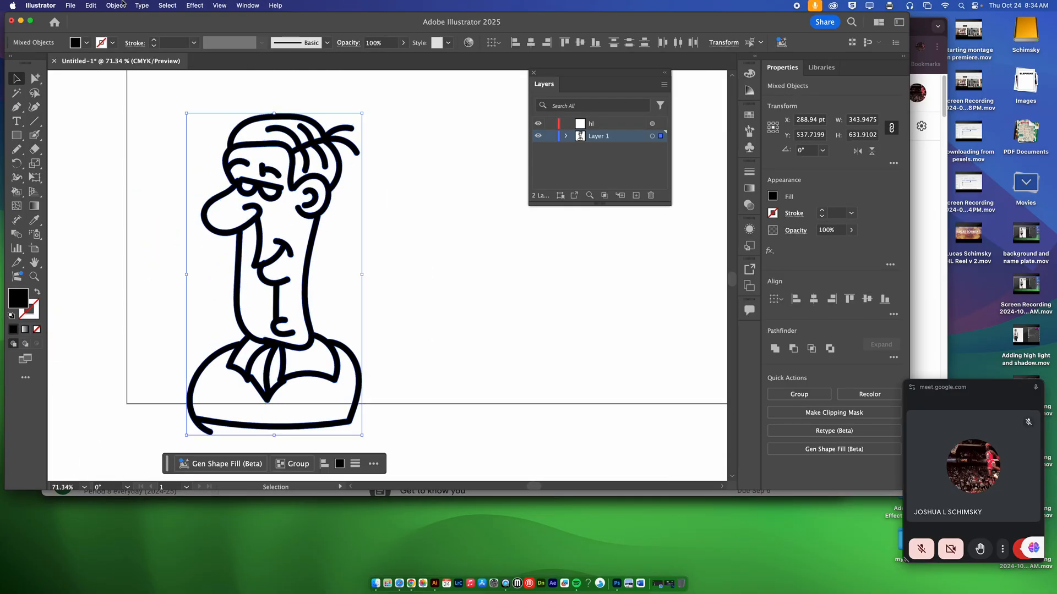
{"action": "left_click", "coordinate": [115, 5]}
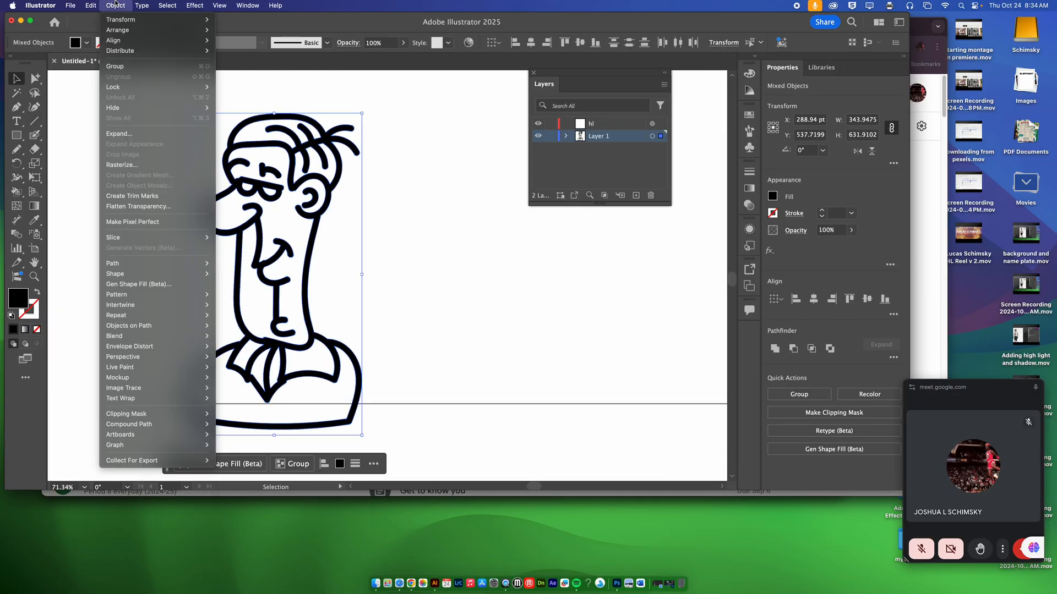
{"action": "mouse_move", "coordinate": [143, 371]}
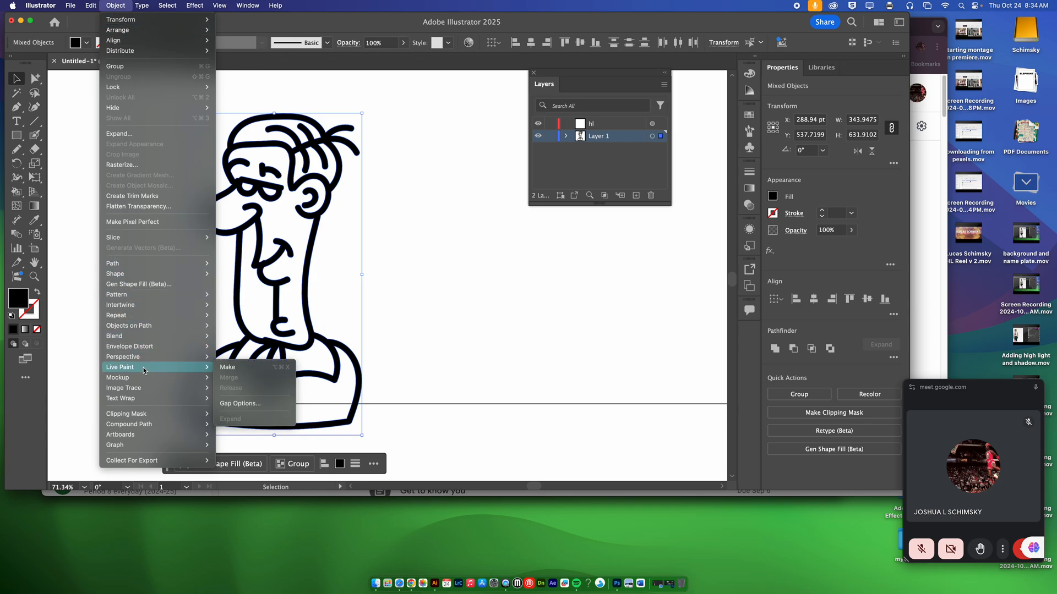
{"action": "left_click", "coordinate": [238, 369]}
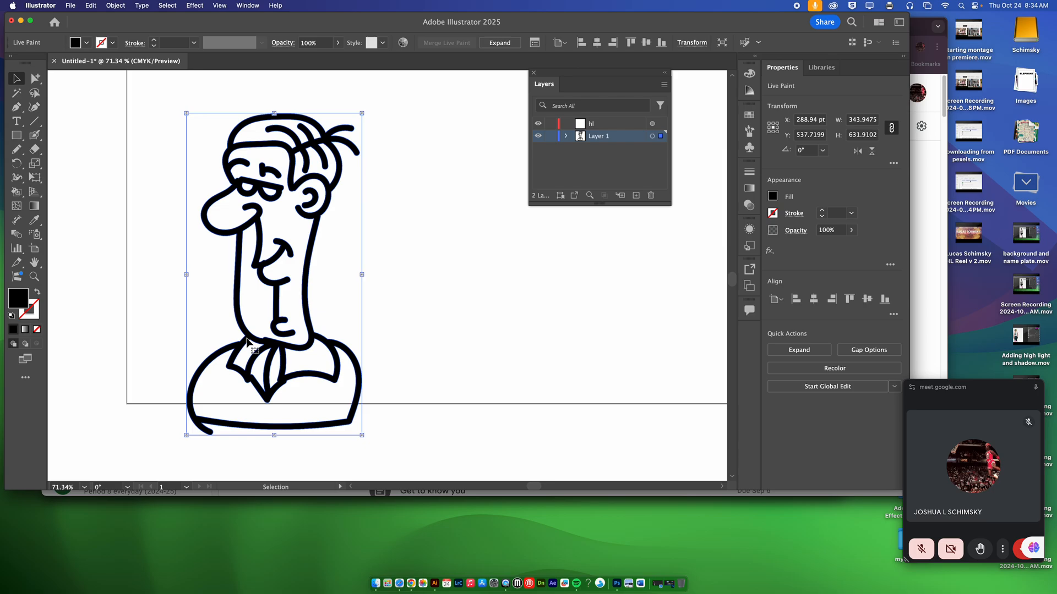
{"action": "key", "text": "a"}
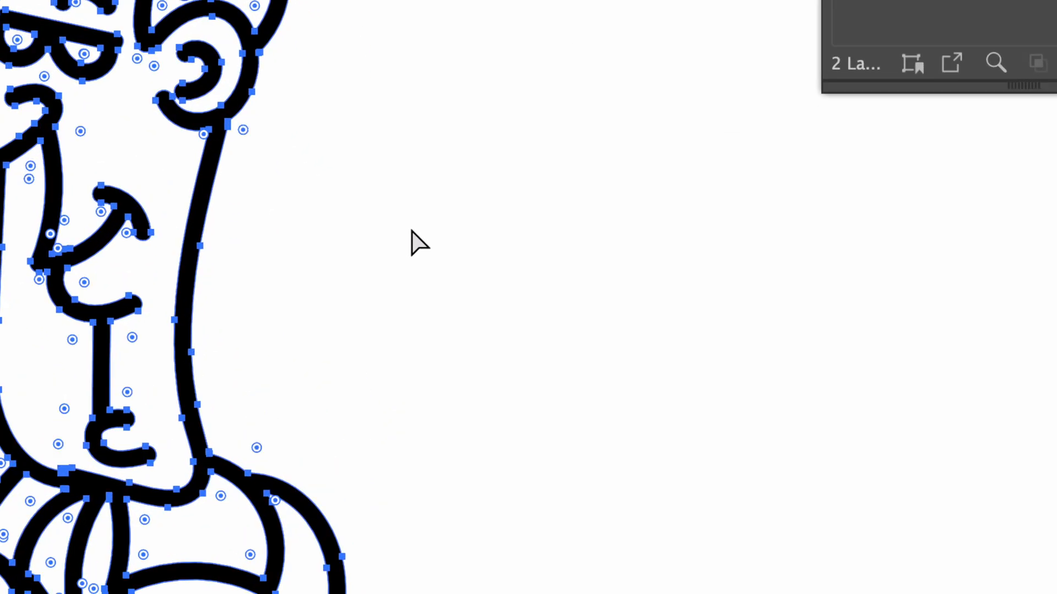
{"action": "key", "text": "v"}
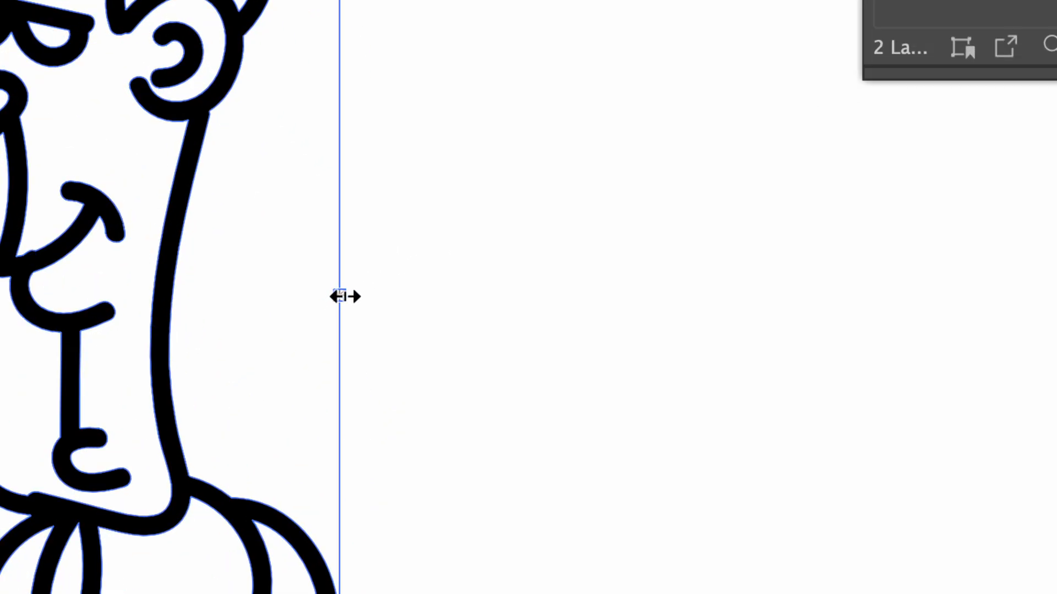
{"action": "key", "text": "a"}
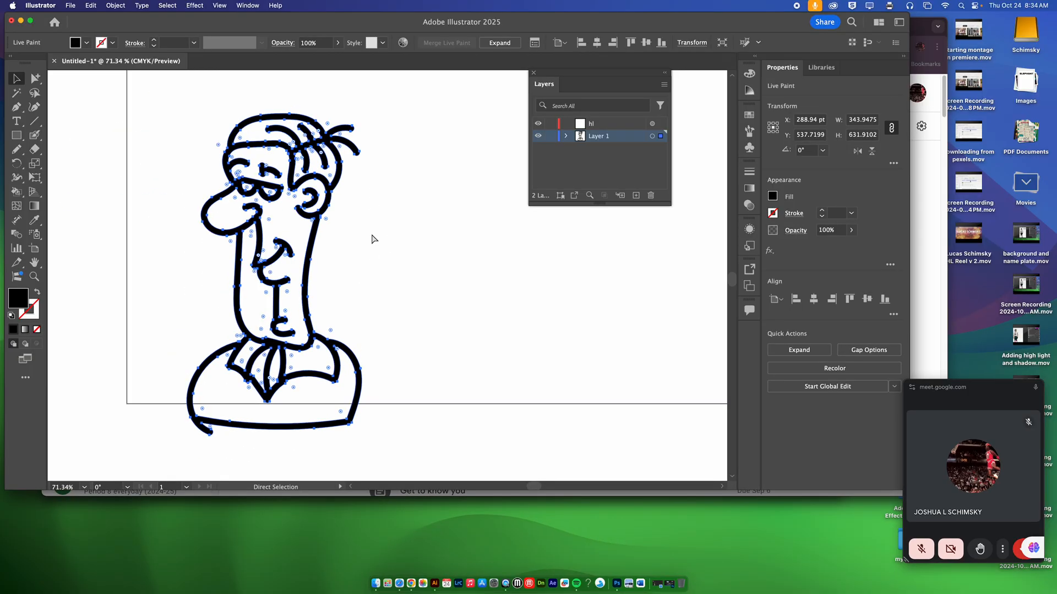
{"action": "key", "text": "v"}
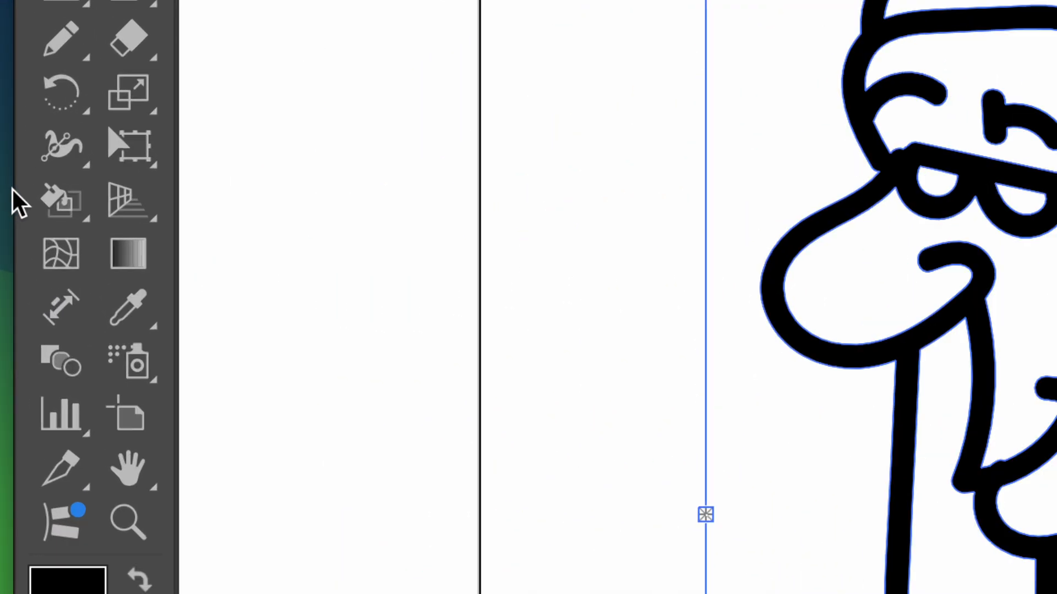
Activate the Live Paint Bucket and cycle its fill colour through the swatches to blue
{"action": "left_click", "coordinate": [65, 205]}
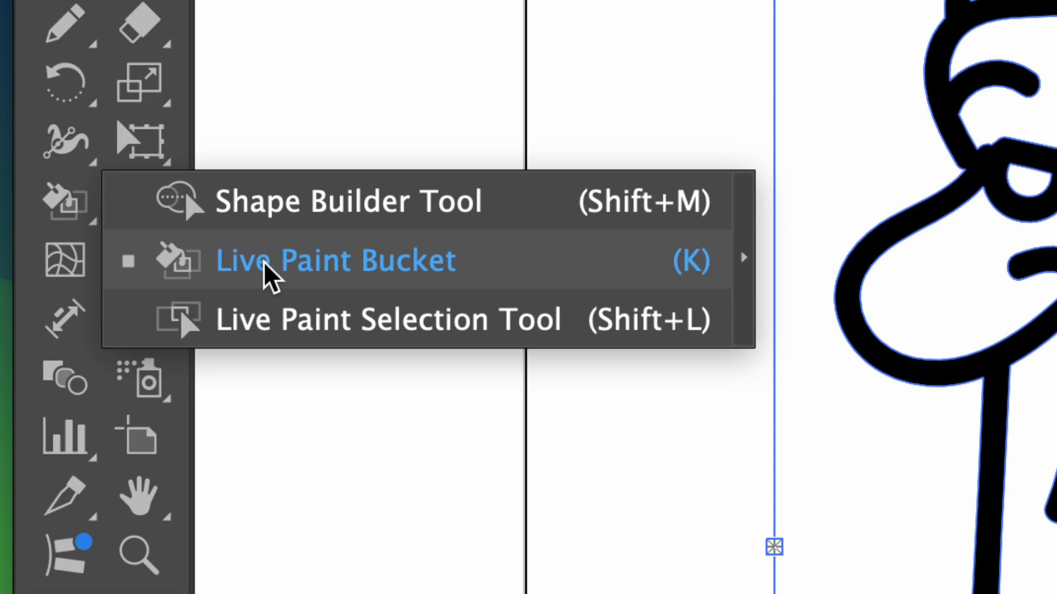
{"action": "left_click", "coordinate": [263, 262]}
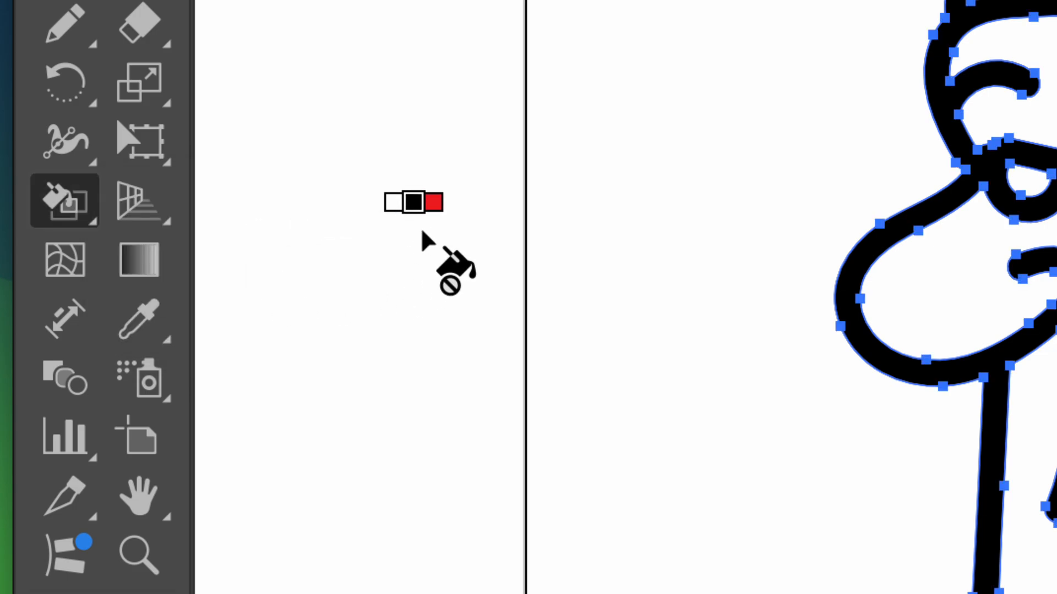
{"action": "key", "text": "Left"}
{"action": "key", "text": "Left"}
{"action": "key", "text": "Left"}
{"action": "key", "text": "Left"}
{"action": "key", "text": "Left"}
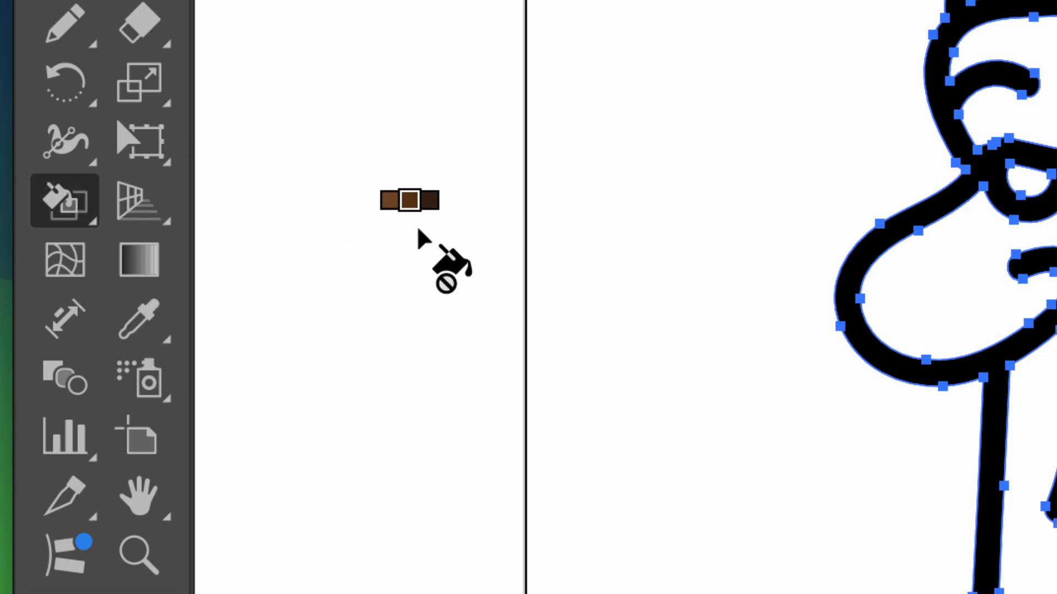
{"action": "key", "text": "Left"}
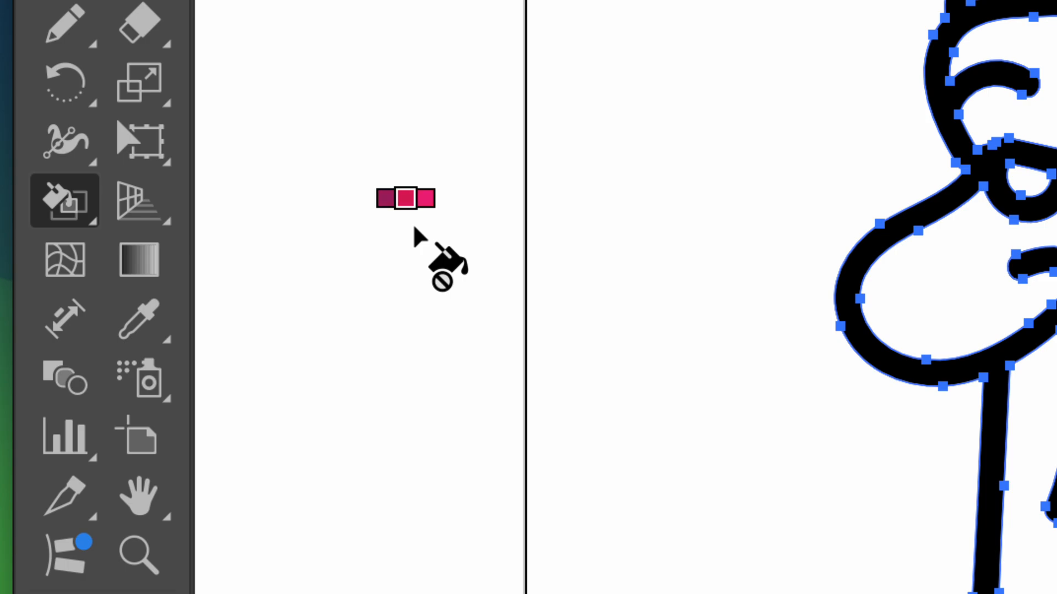
{"action": "key", "text": "Left"}
{"action": "key", "text": "super+alt+x"}
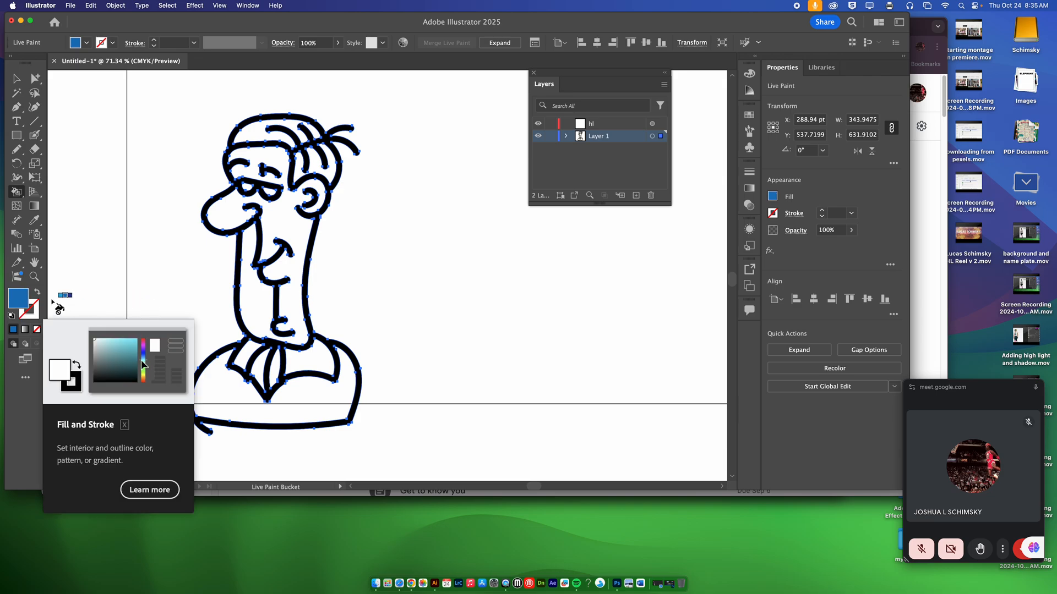
Choose a light blue fill colour in the Color Picker
{"action": "double_click", "coordinate": [14, 299]}
{"action": "left_click_drag", "start_coordinate": [629, 302], "coordinate": [540, 188]}
{"action": "left_click", "coordinate": [558, 247]}
{"action": "left_click_drag", "start_coordinate": [582, 245], "coordinate": [581, 294]}
{"action": "left_click_drag", "start_coordinate": [486, 248], "coordinate": [460, 252]}
{"action": "left_click", "coordinate": [699, 232]}
{"action": "key", "text": "v"}
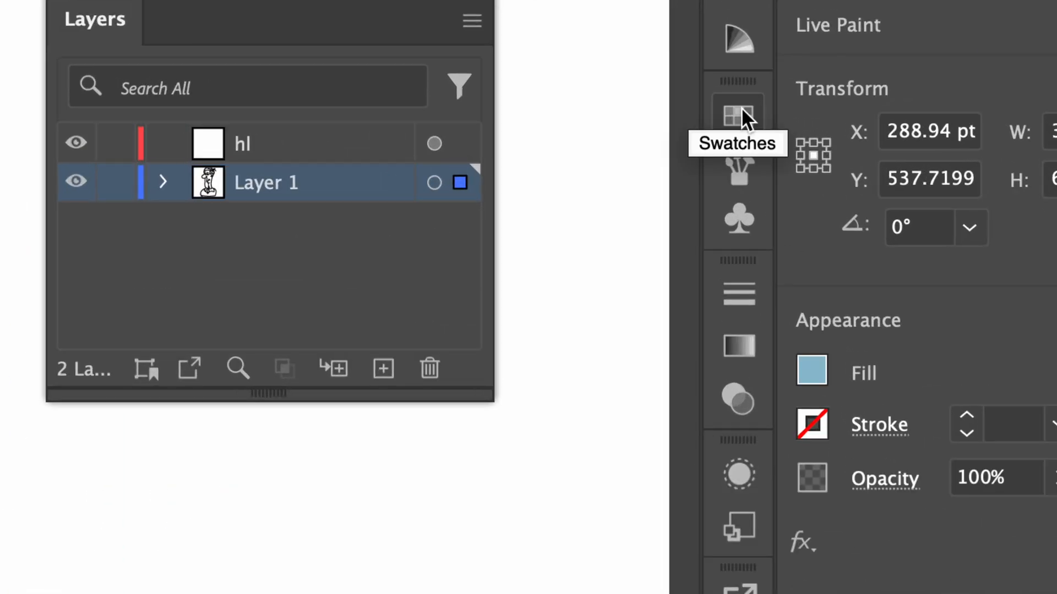
Show the swatches as a separate floating panel and enlarge it to reveal all the colours
{"action": "left_click", "coordinate": [750, 114]}
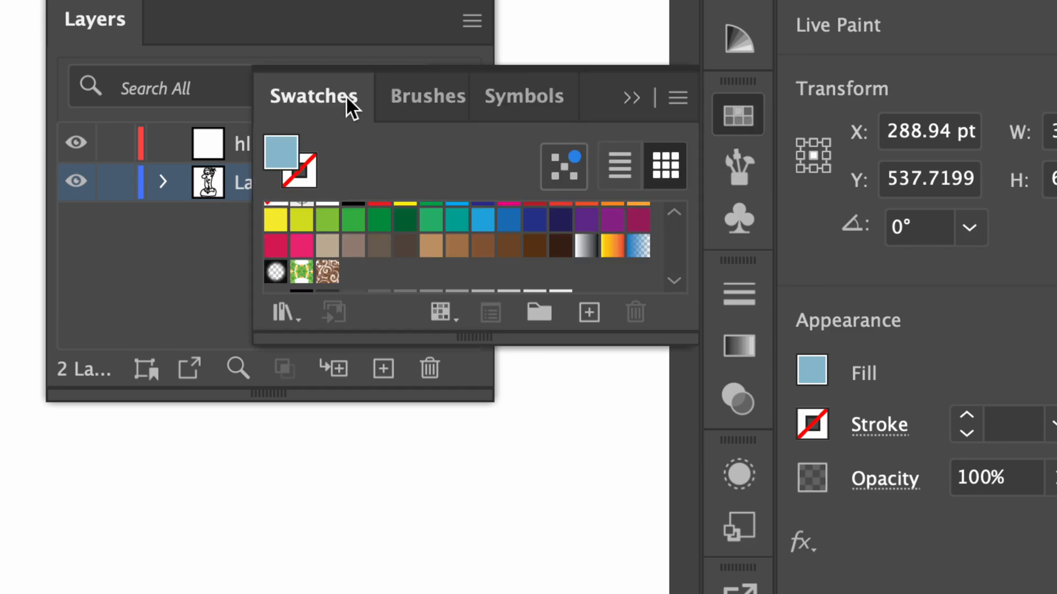
{"action": "left_click_drag", "start_coordinate": [345, 94], "coordinate": [190, 184]}
{"action": "left_click_drag", "start_coordinate": [494, 417], "coordinate": [502, 593]}
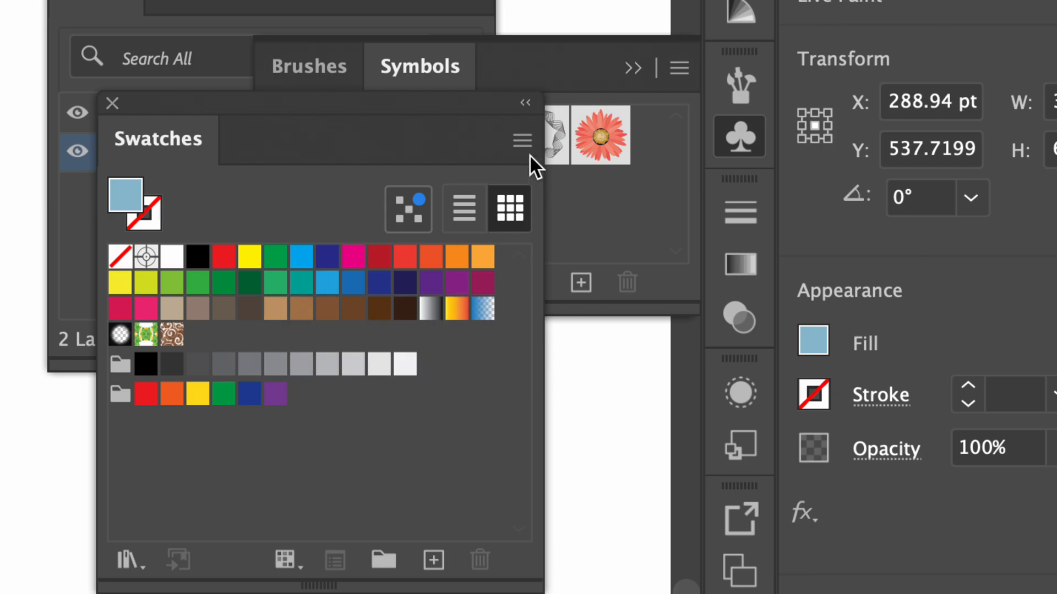
Open the TRUMATCH color book as a swatch library, placed beside the character and enlarged to show more colours
{"action": "left_click", "coordinate": [523, 138]}
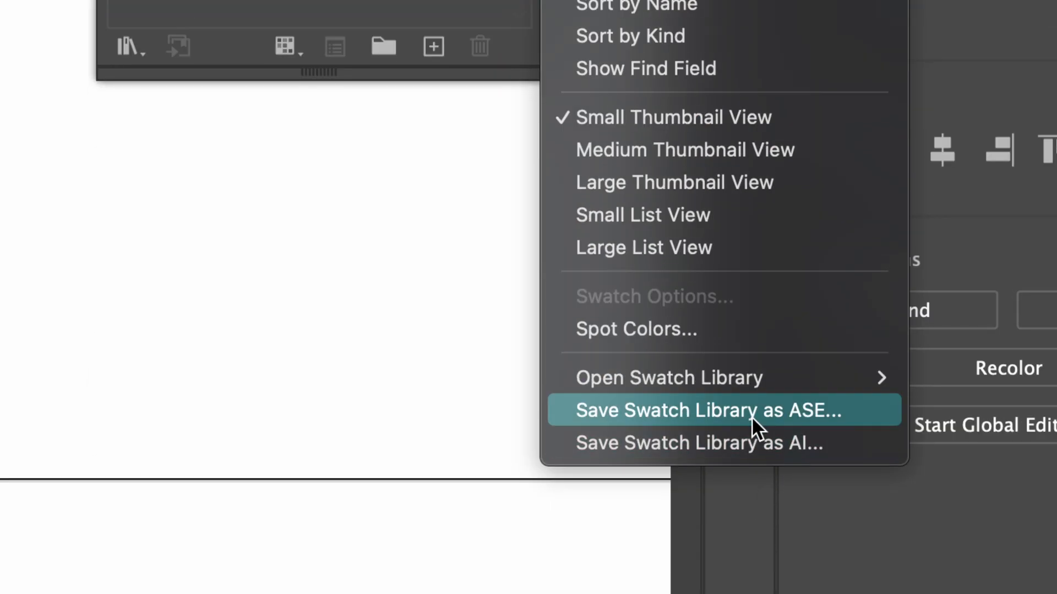
{"action": "mouse_move", "coordinate": [744, 378]}
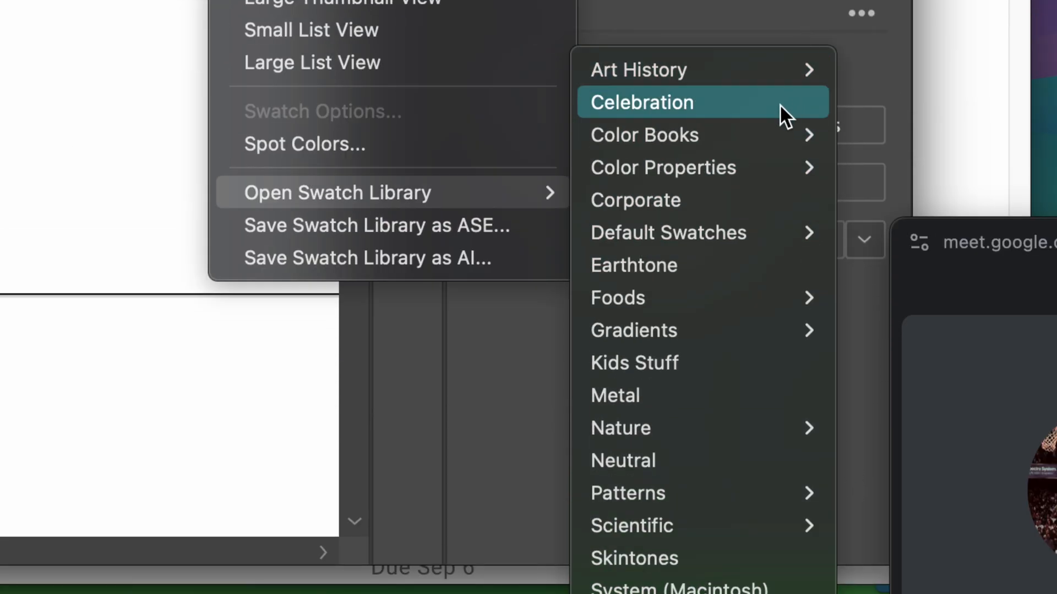
{"action": "mouse_move", "coordinate": [771, 76]}
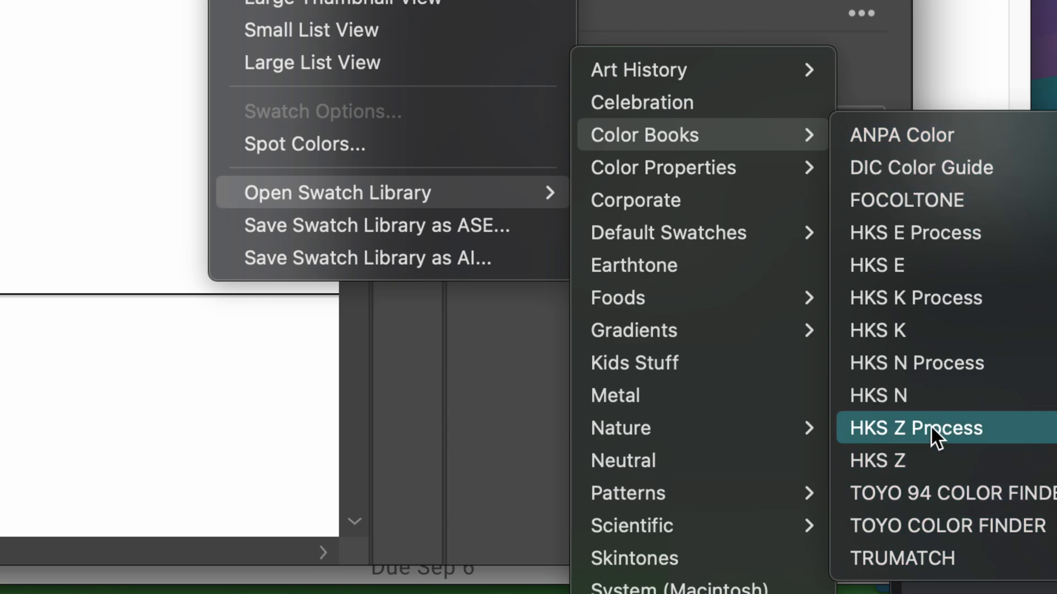
{"action": "left_click", "coordinate": [955, 553]}
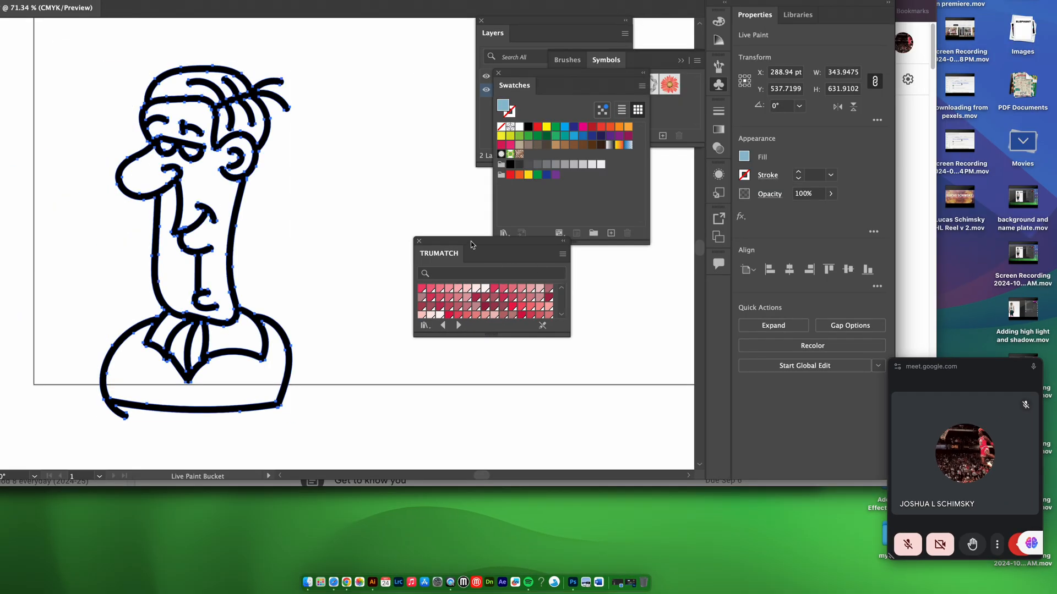
{"action": "left_click_drag", "start_coordinate": [471, 245], "coordinate": [394, 152]}
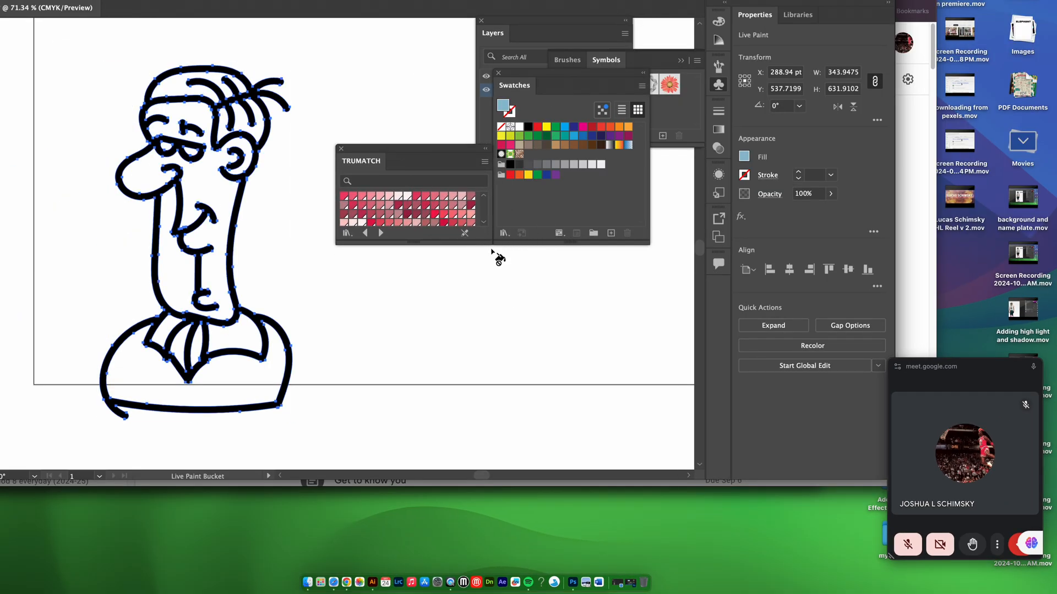
{"action": "left_click_drag", "start_coordinate": [493, 244], "coordinate": [512, 460]}
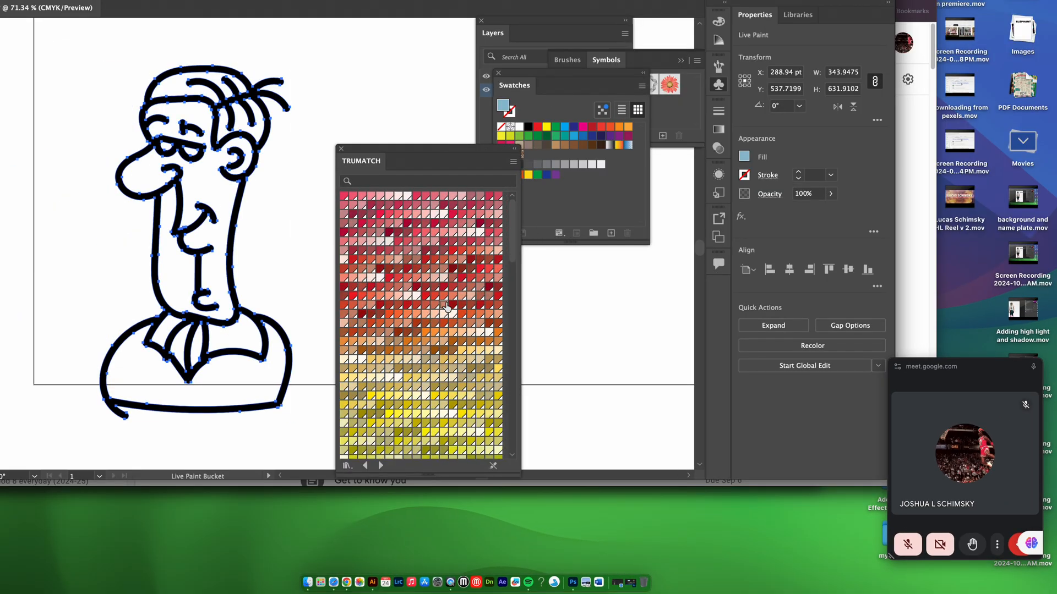
Fill the character's face, nose, ear and neck with a salmon skin tone from the TRUMATCH swatches
{"action": "left_click", "coordinate": [445, 307]}
{"action": "left_click", "coordinate": [243, 277]}
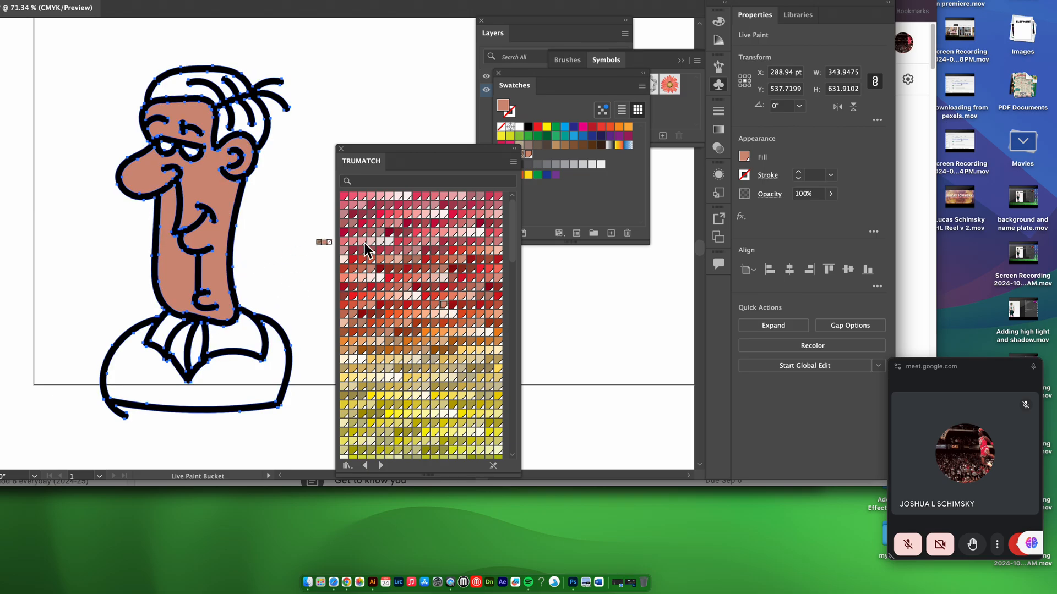
{"action": "left_click", "coordinate": [425, 315]}
Fill the tie below the chin with yellow and the torso with olive green from the TRUMATCH swatches
{"action": "left_click", "coordinate": [445, 397]}
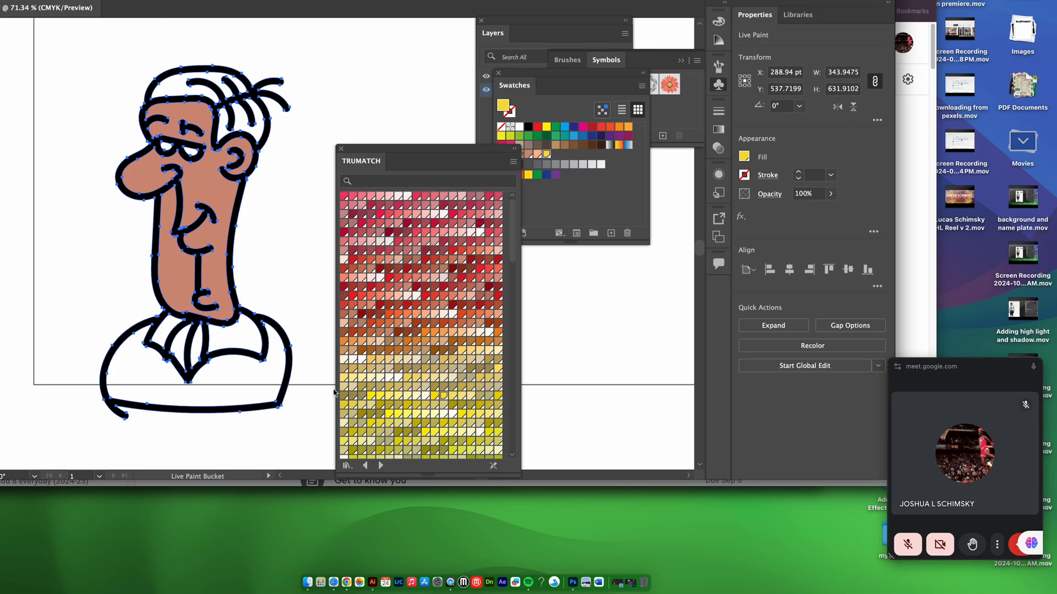
{"action": "left_click", "coordinate": [195, 347]}
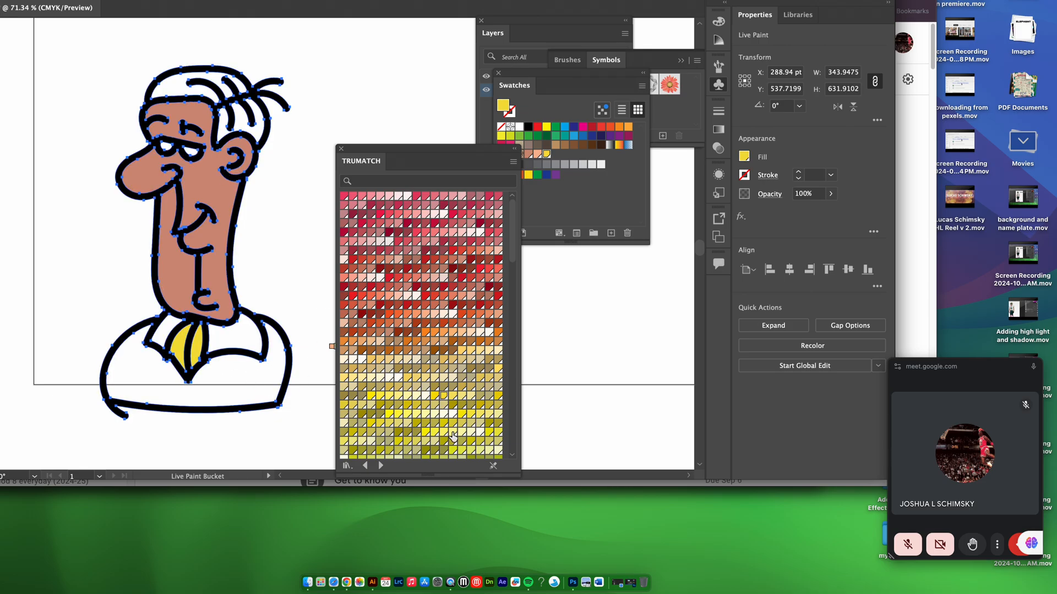
{"action": "left_click", "coordinate": [443, 449]}
{"action": "left_click", "coordinate": [219, 375]}
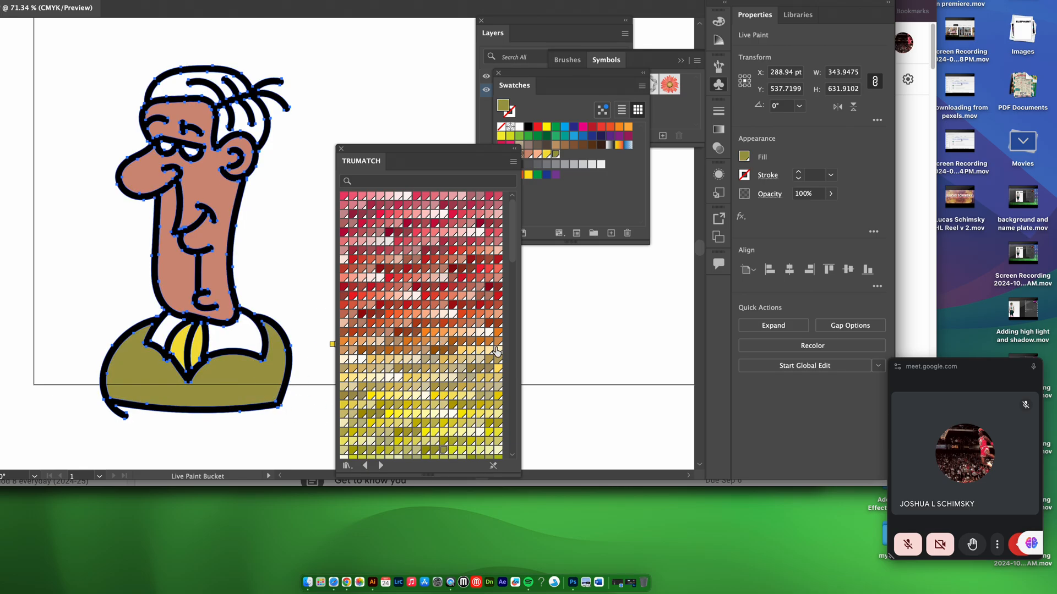
Fill both shirt collar flaps with a teal green from the TRUMATCH swatches
{"action": "scroll", "coordinate": [496, 350], "scroll_direction": "down", "scroll_amount": 5}
{"action": "left_click", "coordinate": [471, 342]}
{"action": "left_click", "coordinate": [236, 333]}
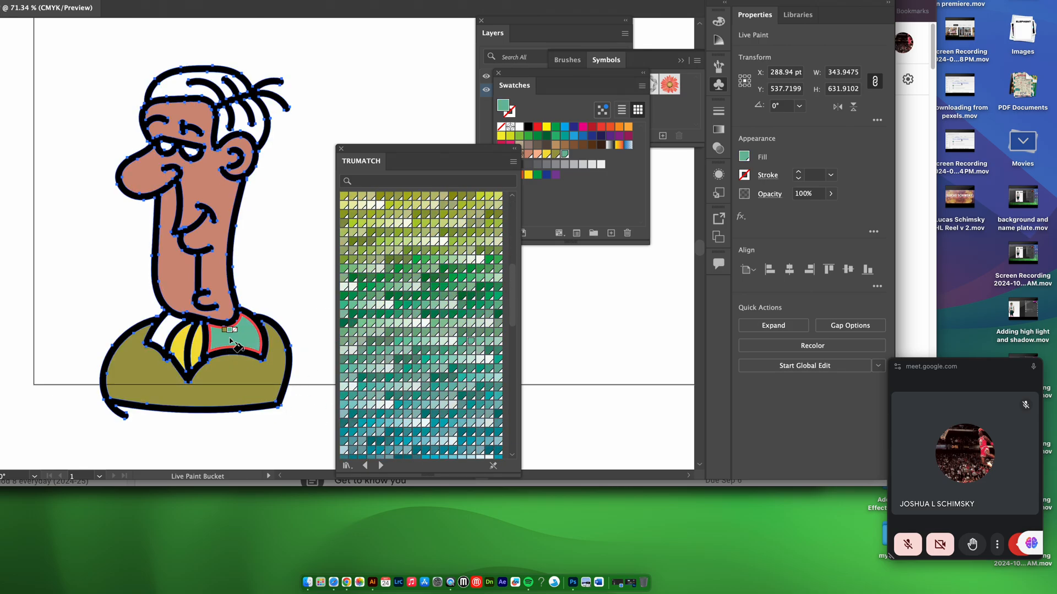
{"action": "left_click", "coordinate": [162, 330]}
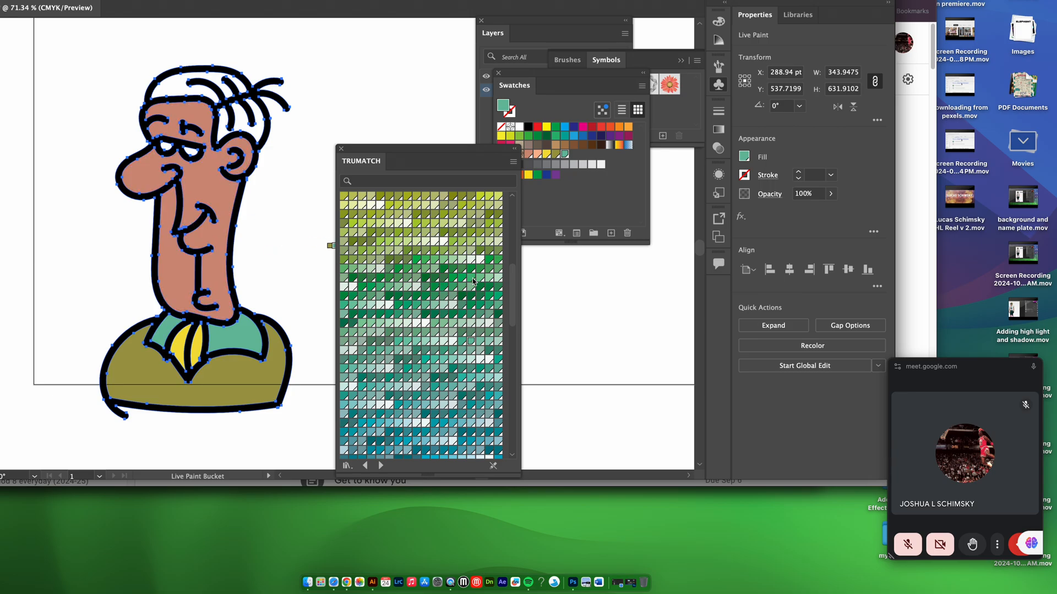
Fill all sections of the hair, at the back and on top of the head, with brown
{"action": "scroll", "coordinate": [503, 286], "scroll_direction": "up", "scroll_amount": 5}
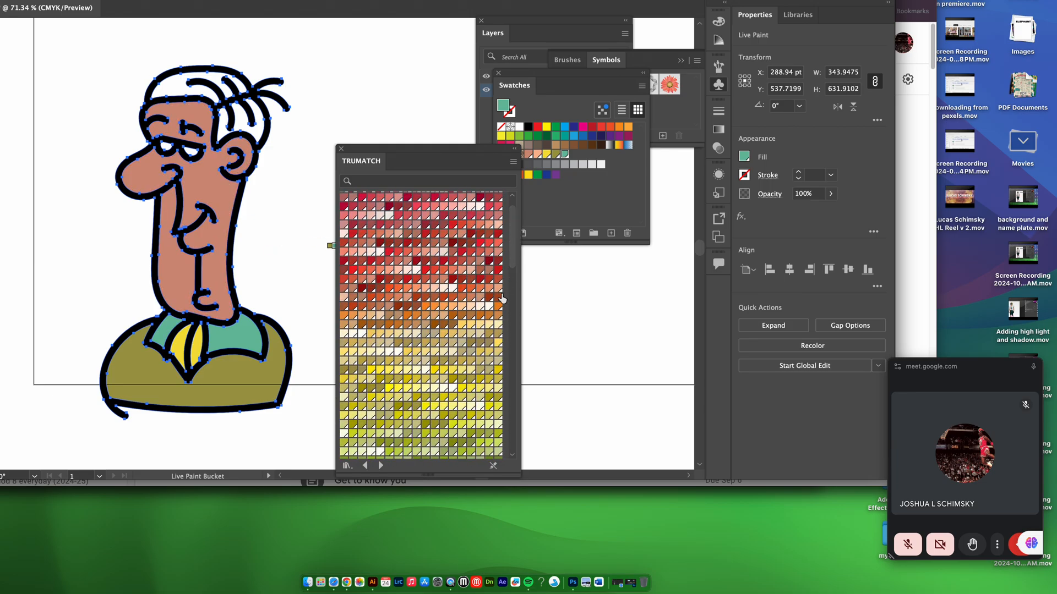
{"action": "left_click", "coordinate": [444, 325]}
{"action": "left_click", "coordinate": [252, 130]}
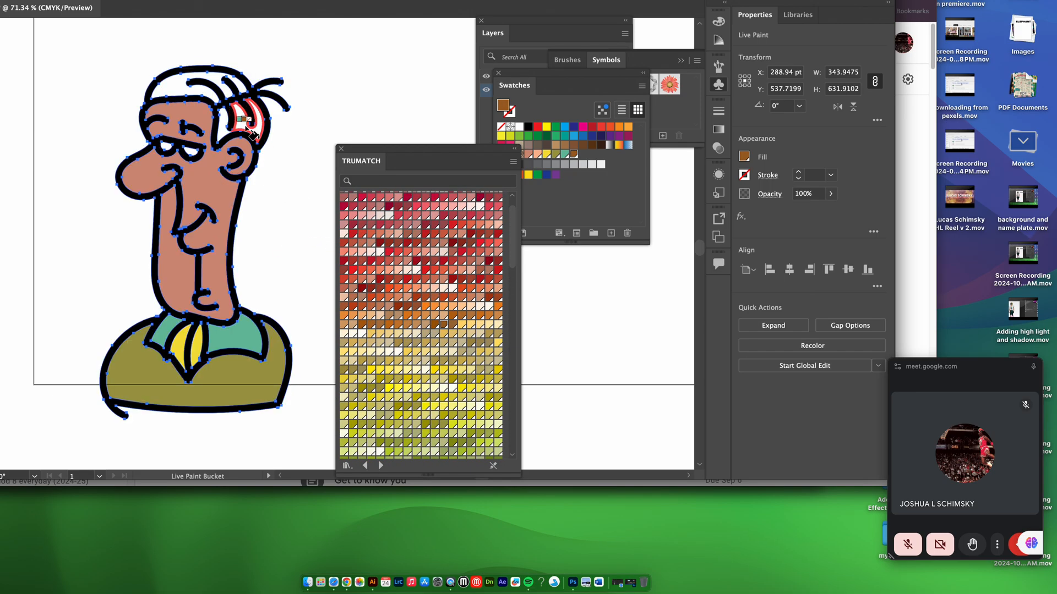
{"action": "left_click", "coordinate": [245, 109]}
{"action": "left_click", "coordinate": [222, 130]}
{"action": "left_click", "coordinate": [187, 86]}
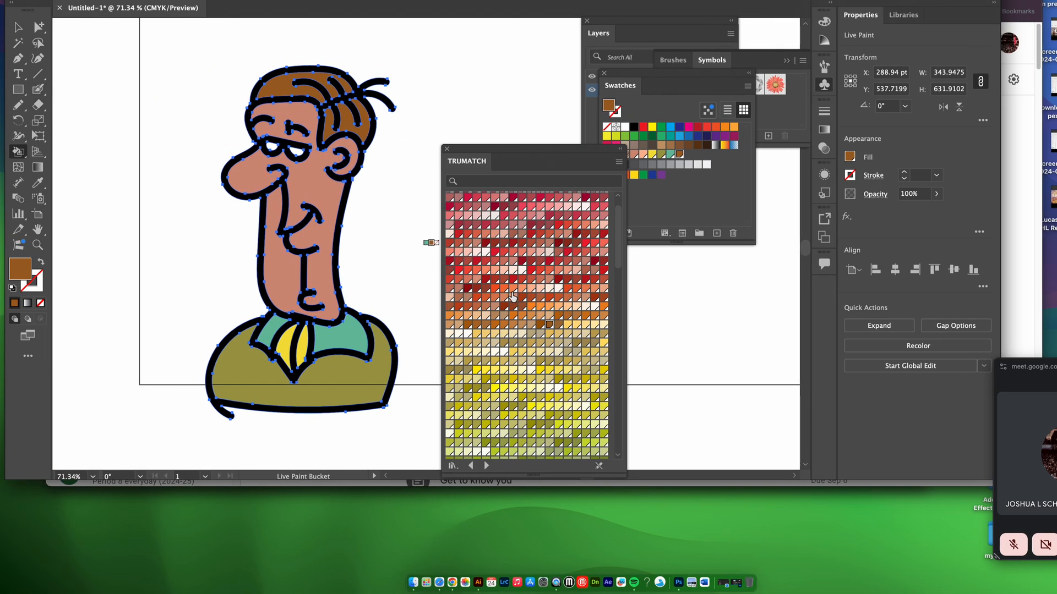
Fill both eyes with black from the document swatches
{"action": "scroll", "coordinate": [561, 215], "scroll_direction": "up", "scroll_amount": 2}
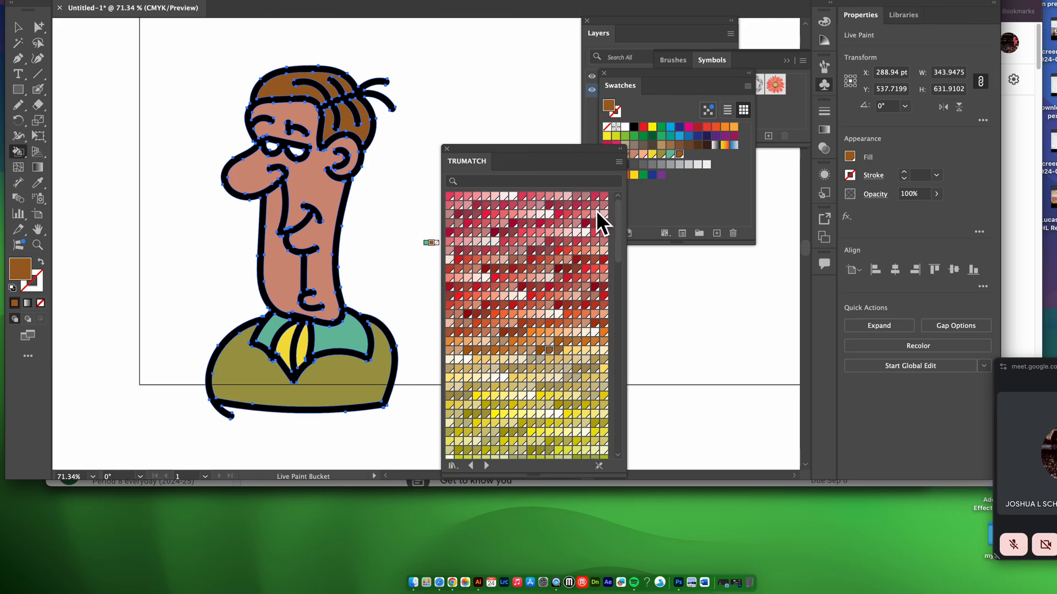
{"action": "left_click", "coordinate": [634, 127]}
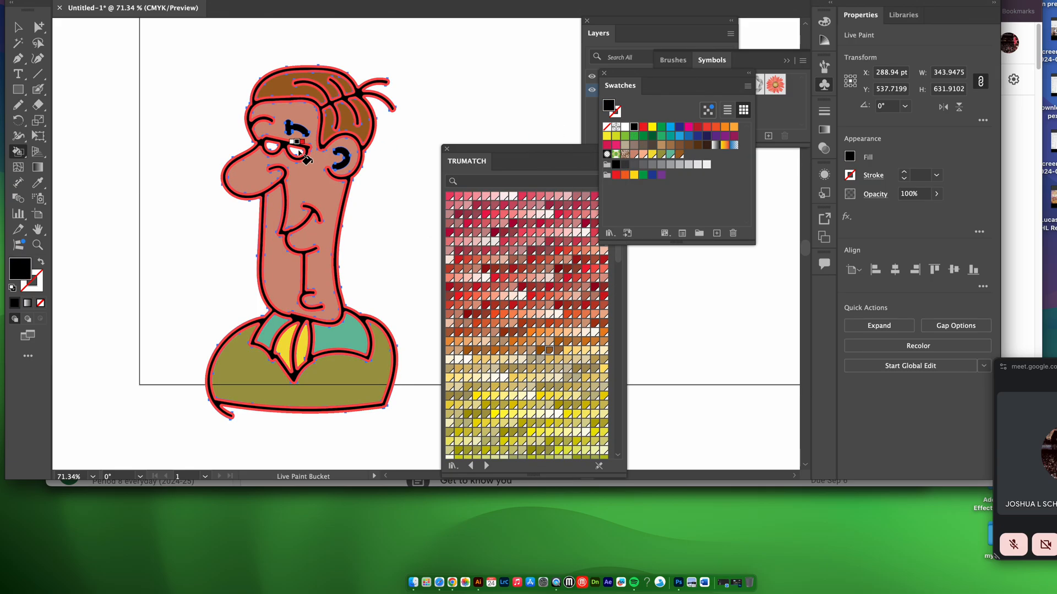
{"action": "left_click", "coordinate": [297, 152]}
{"action": "left_click", "coordinate": [276, 149]}
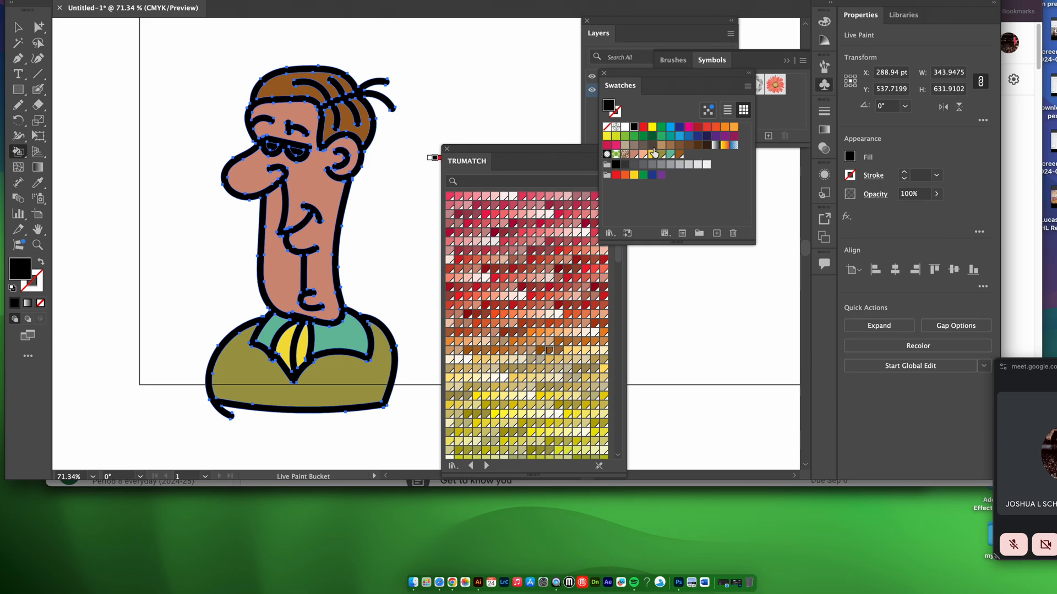
Fill both eyes with bright blue from the document swatches
{"action": "left_click", "coordinate": [680, 136]}
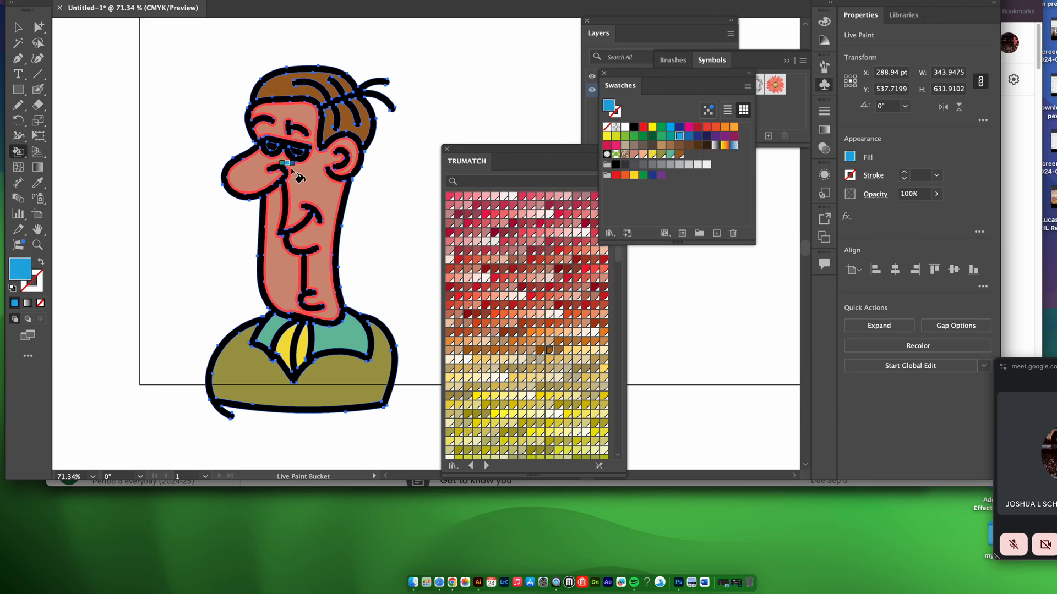
{"action": "left_click", "coordinate": [300, 154]}
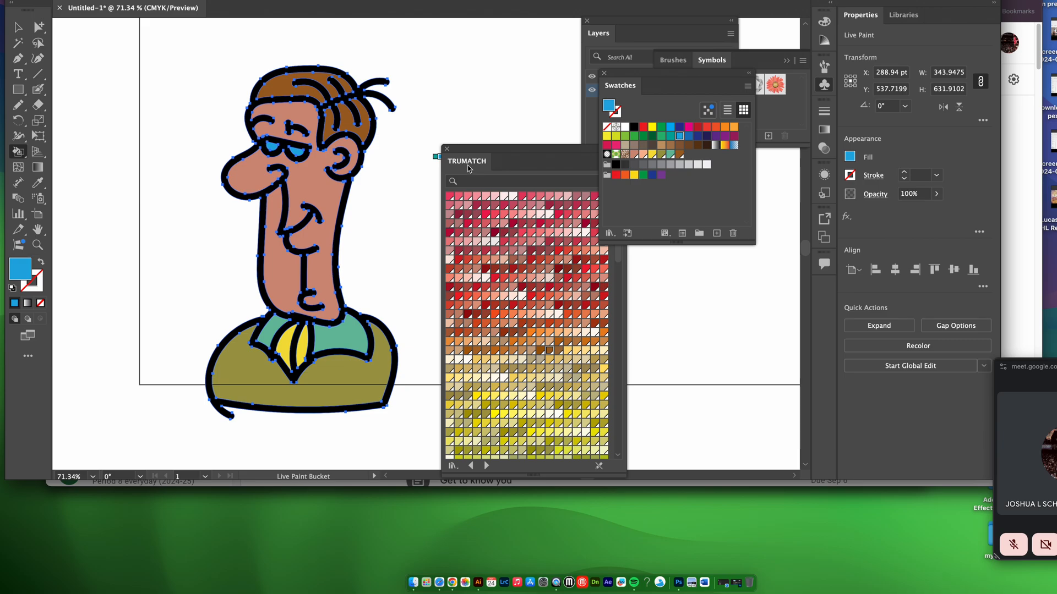
Deselect the coloured character and move the TRUMATCH swatch library away from the artwork
{"action": "left_click", "coordinate": [18, 26]}
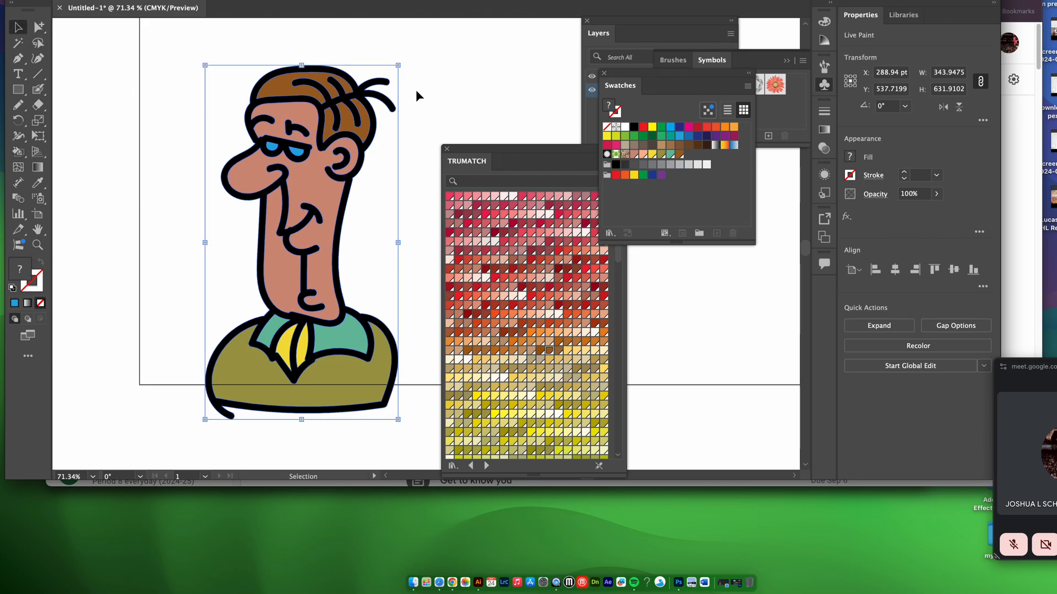
{"action": "left_click", "coordinate": [503, 106]}
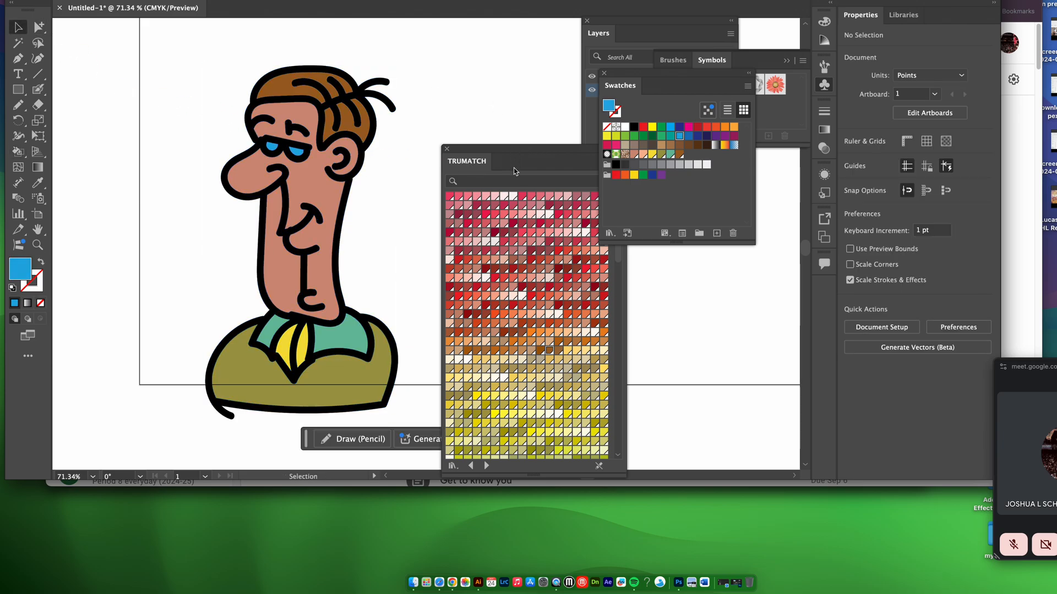
{"action": "left_click_drag", "start_coordinate": [479, 151], "coordinate": [745, 302]}
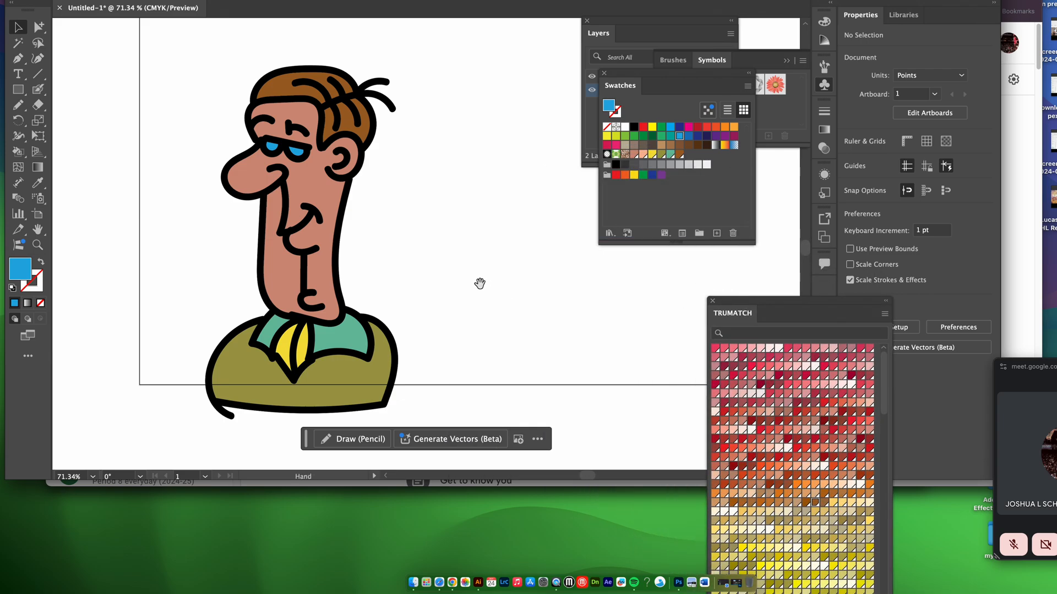
Move the whole coloured character up and to the left so that it fits inside the artboard
{"action": "left_click", "coordinate": [443, 265], "text": "alt+super"}
{"action": "left_click", "coordinate": [444, 266], "text": "alt+super"}
{"action": "left_click_drag", "start_coordinate": [424, 246], "coordinate": [395, 331]}
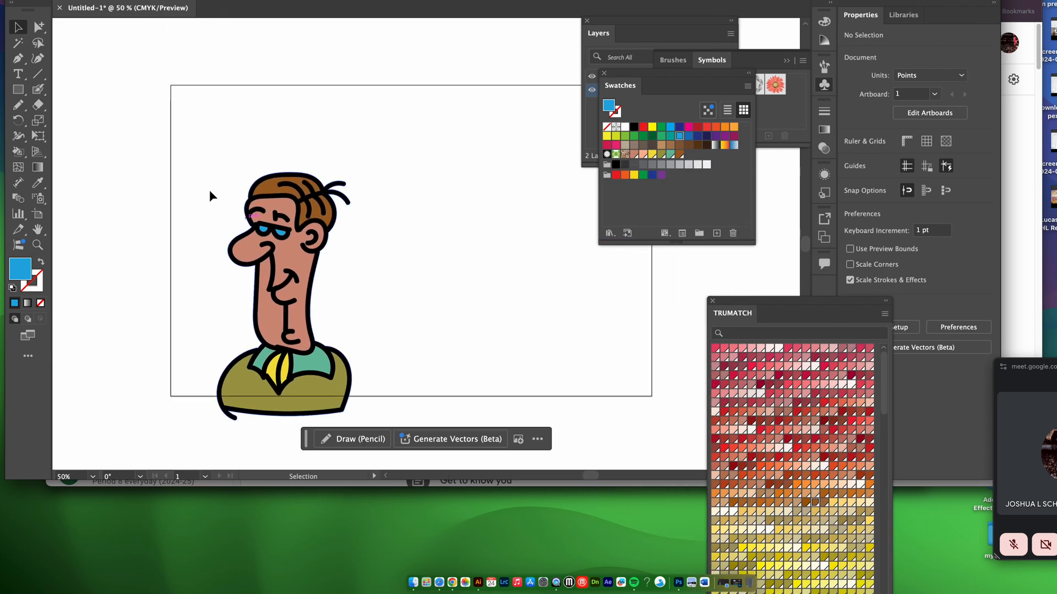
{"action": "mouse_move", "coordinate": [177, 153]}
{"action": "left_mouse_down"}
{"action": "mouse_move", "coordinate": [251, 217]}
{"action": "mouse_move", "coordinate": [368, 414]}
{"action": "left_mouse_up"}
{"action": "left_click_drag", "start_coordinate": [313, 377], "coordinate": [289, 311]}
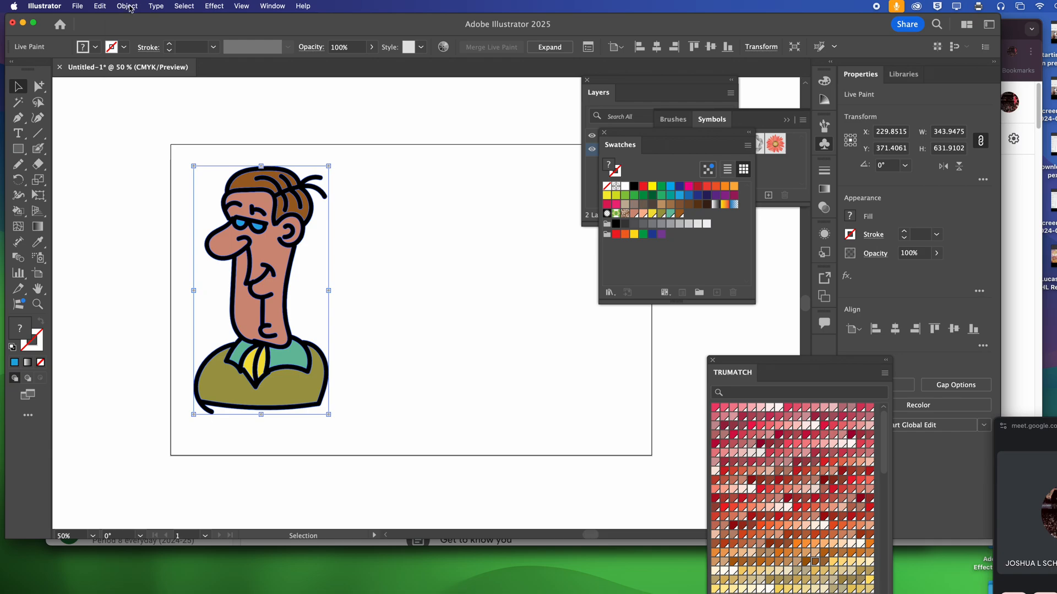
Expand the character's Live Paint group into ordinary artwork
{"action": "left_click", "coordinate": [127, 6]}
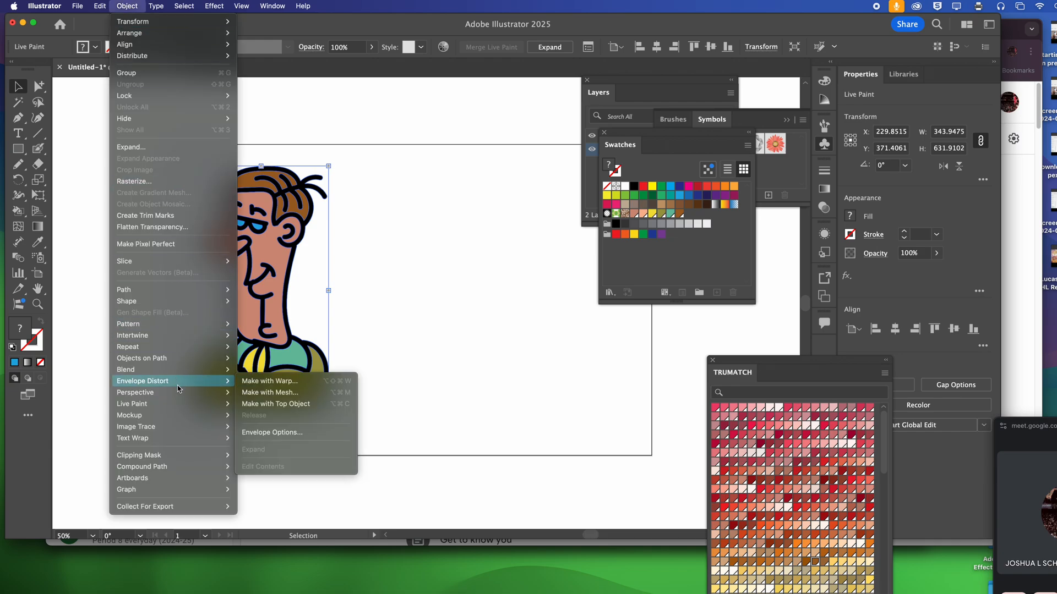
{"action": "mouse_move", "coordinate": [186, 408]}
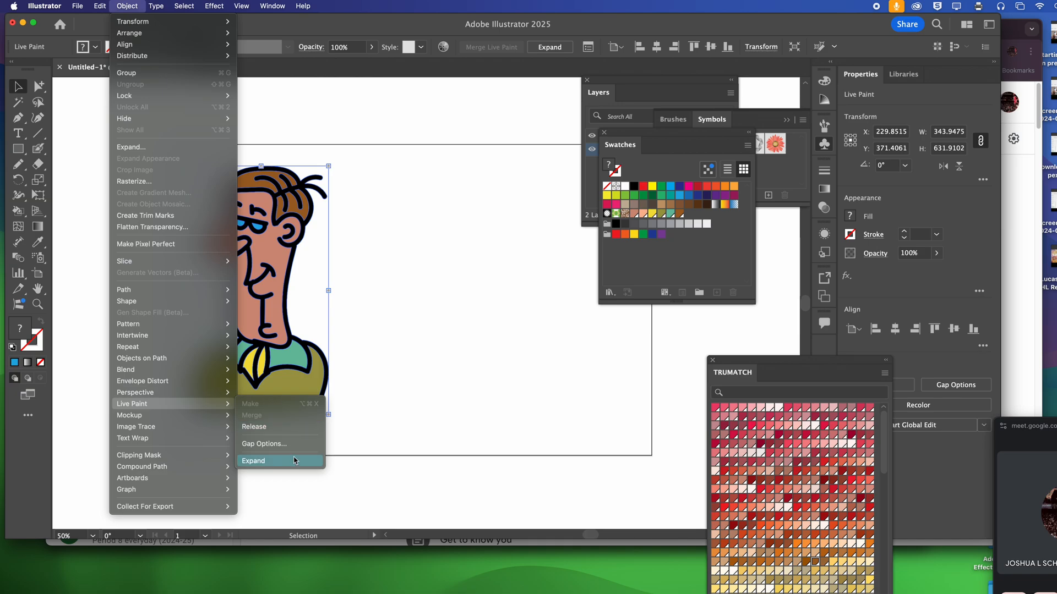
{"action": "left_click", "coordinate": [294, 462]}
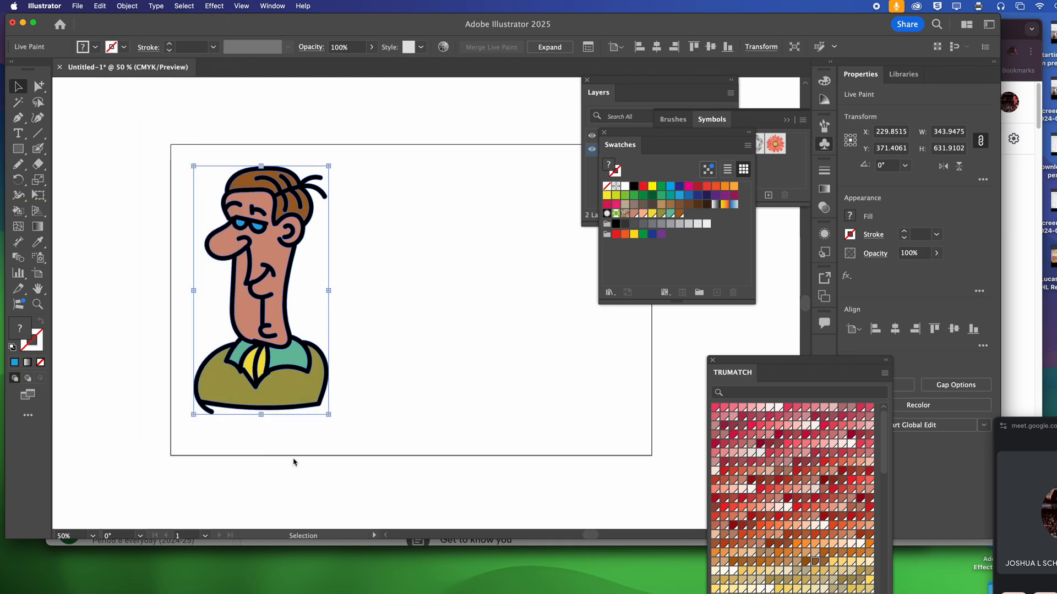
Duplicate the expanded character twice to make a row of three across the artboard, then deselect
{"action": "left_click", "coordinate": [1017, 425]}
{"action": "left_click", "coordinate": [302, 322]}
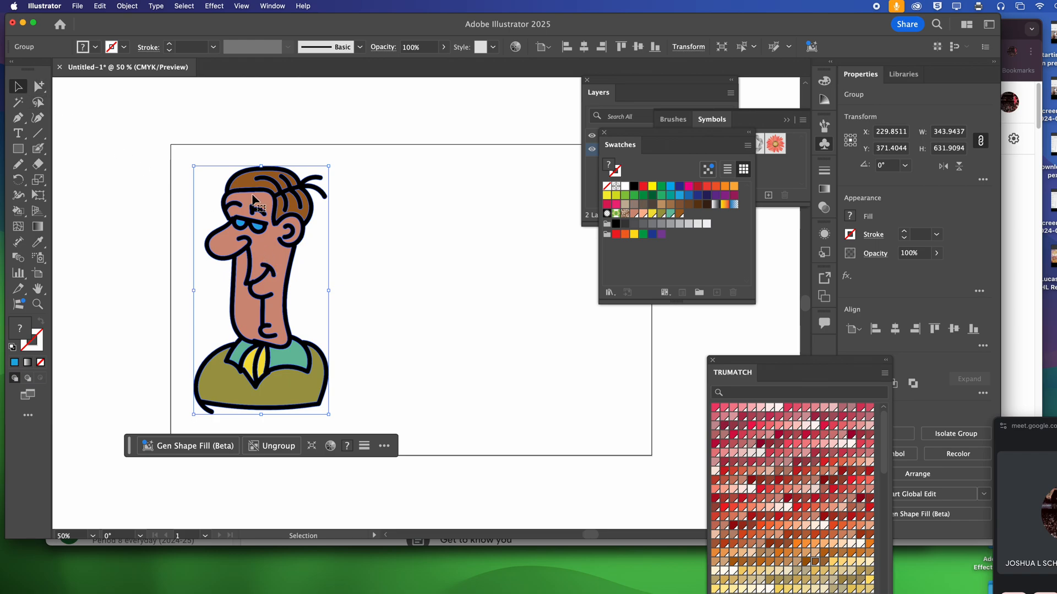
{"action": "left_click_drag", "start_coordinate": [254, 198], "coordinate": [559, 226]}
{"action": "left_click", "coordinate": [118, 193]}
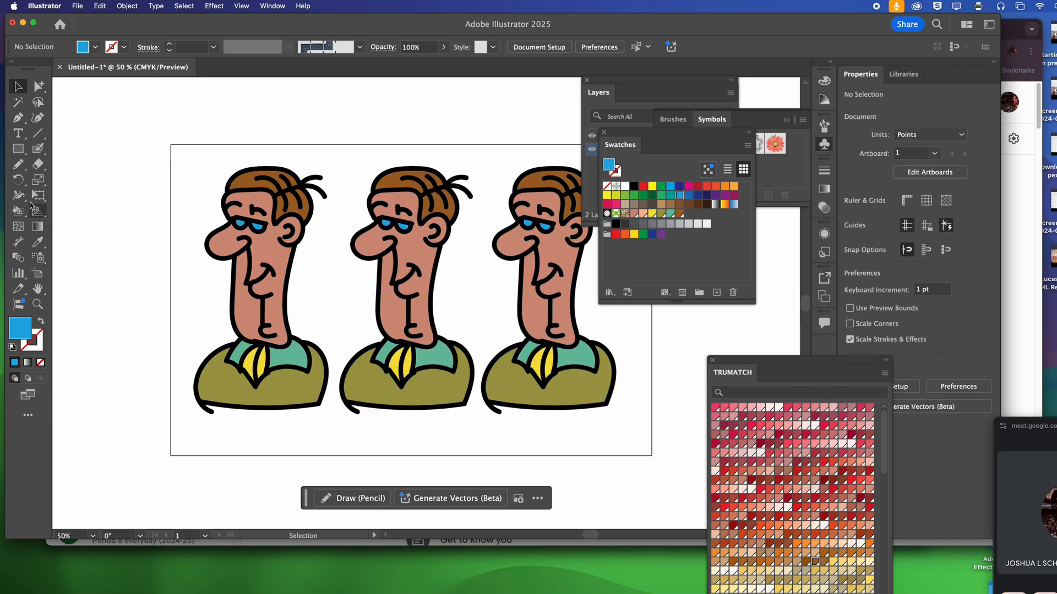
Add a point-text label reading "Cel shading" in black, without a stroke, below the first character
{"action": "left_click", "coordinate": [18, 136]}
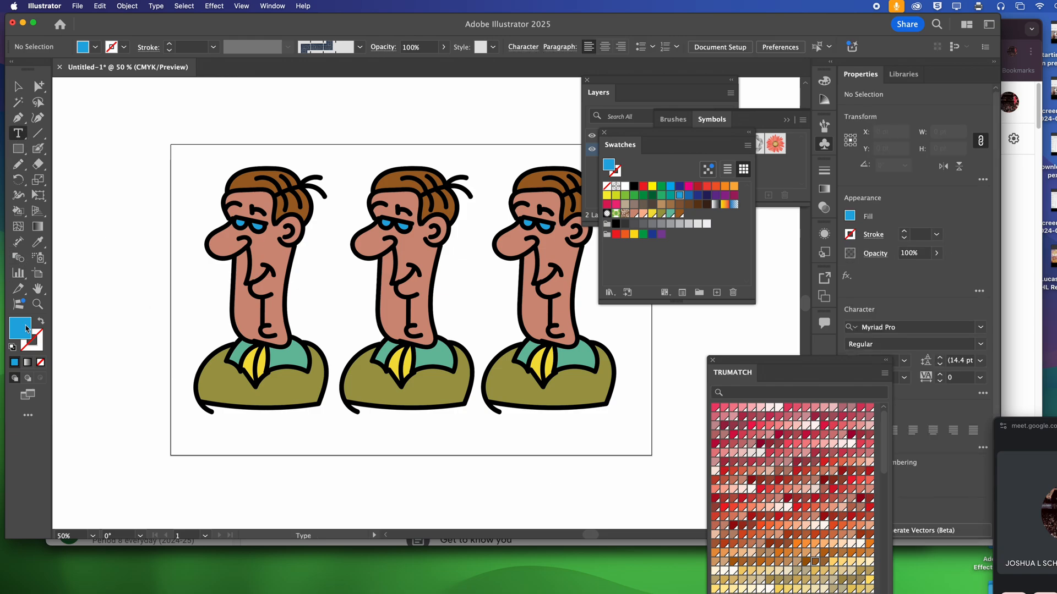
{"action": "left_click", "coordinate": [12, 348]}
{"action": "left_click", "coordinate": [41, 321]}
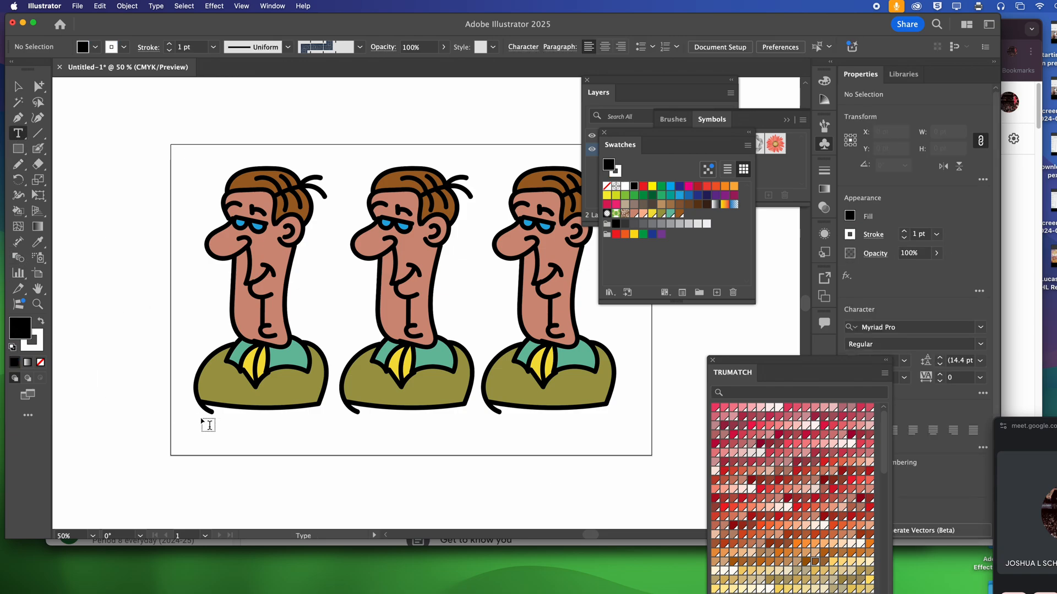
{"action": "left_click_drag", "start_coordinate": [242, 444], "coordinate": [251, 445]}
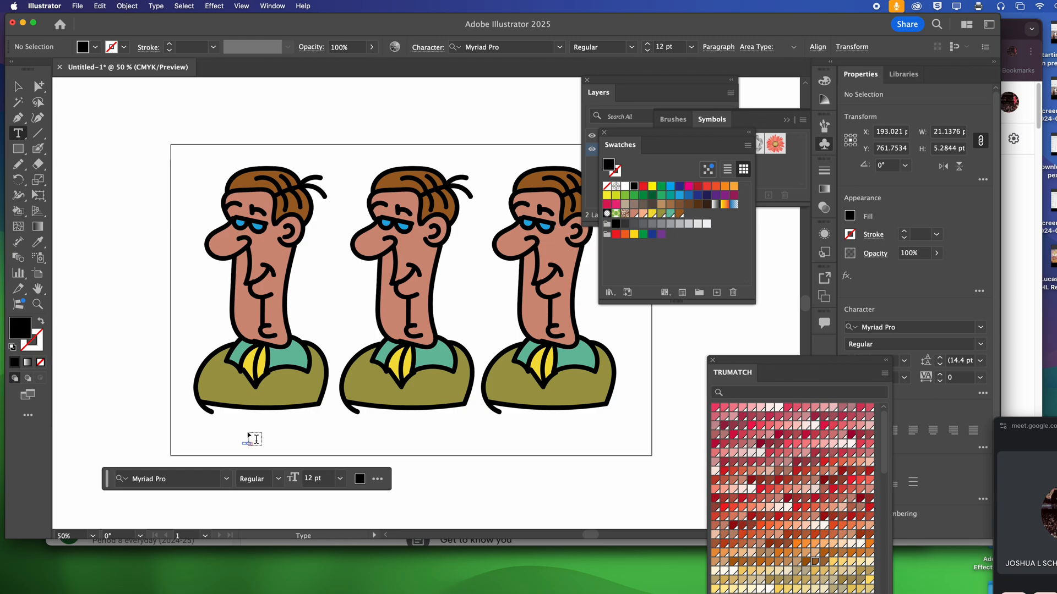
{"action": "key", "text": "super+z"}
{"action": "left_click", "coordinate": [247, 433]}
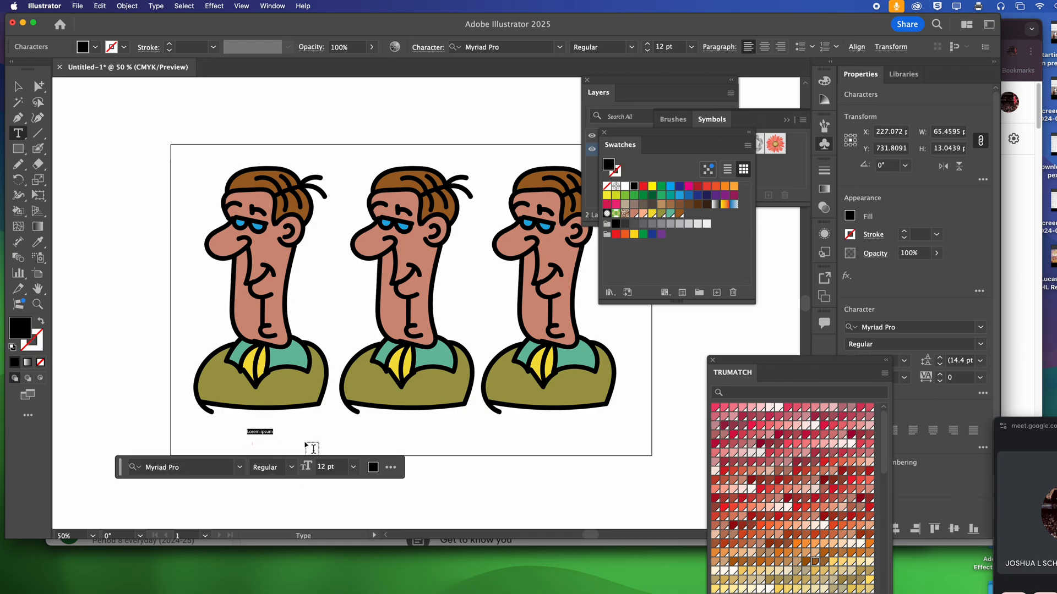
{"action": "type", "text": "q"}
Enlarge the label to about 43 pt and copy it below the second and third characters
{"action": "left_click", "coordinate": [18, 86]}
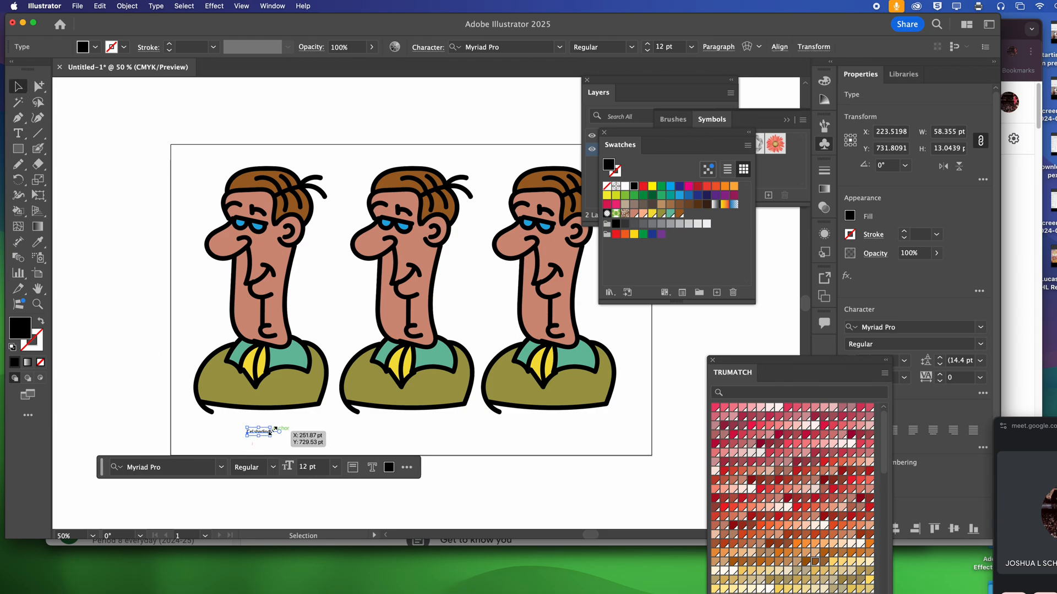
{"action": "mouse_move", "coordinate": [270, 431]}
{"action": "left_mouse_down"}
{"action": "mouse_move", "coordinate": [324, 419]}
{"action": "mouse_move", "coordinate": [282, 430]}
{"action": "mouse_move", "coordinate": [558, 433]}
{"action": "left_mouse_up"}
{"action": "left_click", "coordinate": [413, 433]}
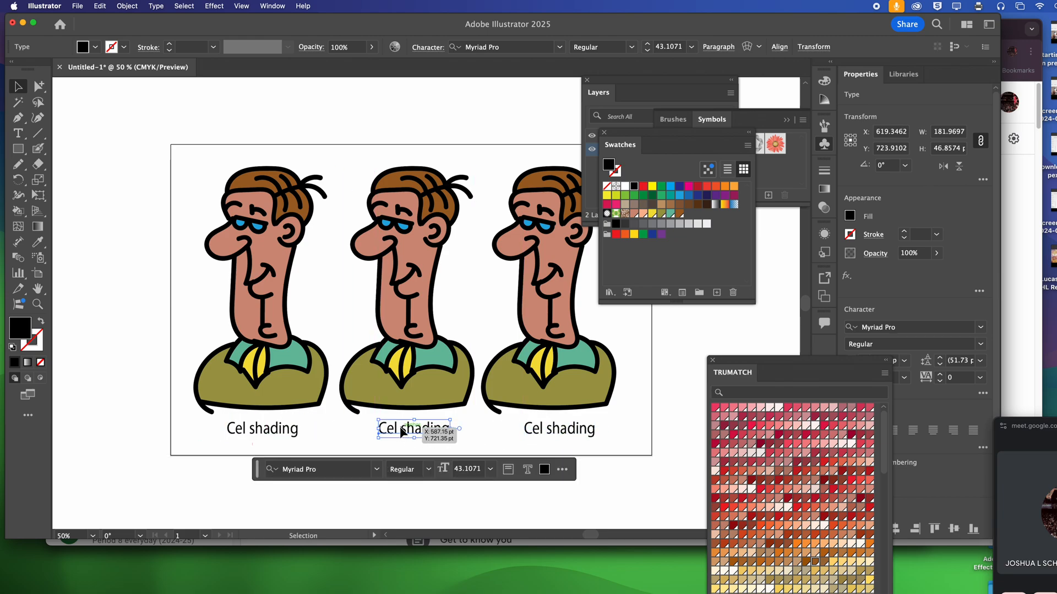
Change the middle character's label to "soft shading"
{"action": "double_click", "coordinate": [400, 433]}
{"action": "left_click_drag", "start_coordinate": [401, 433], "coordinate": [381, 431]}
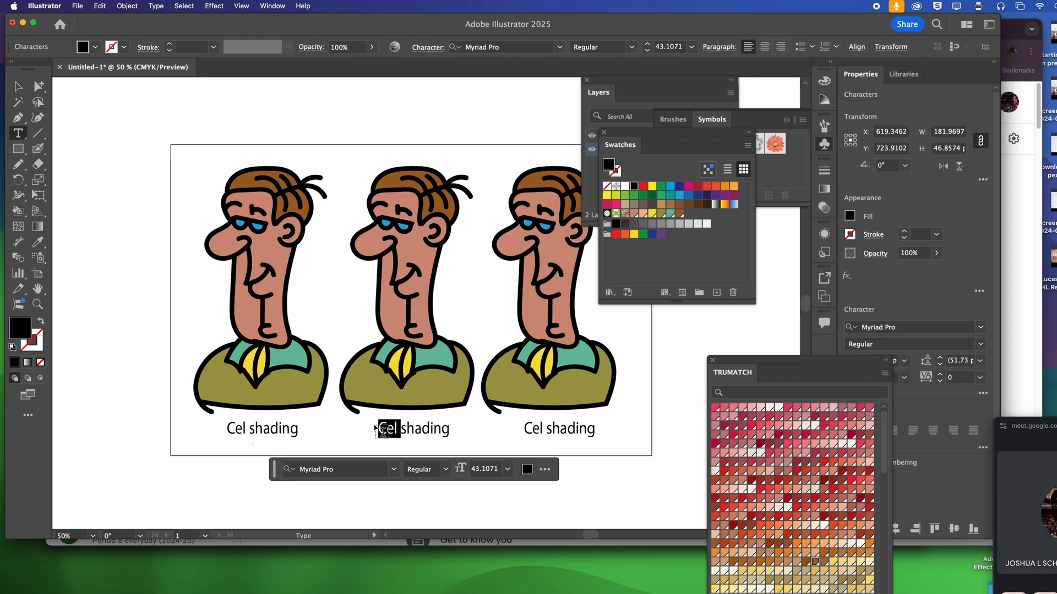
{"action": "type", "text": "soft"}
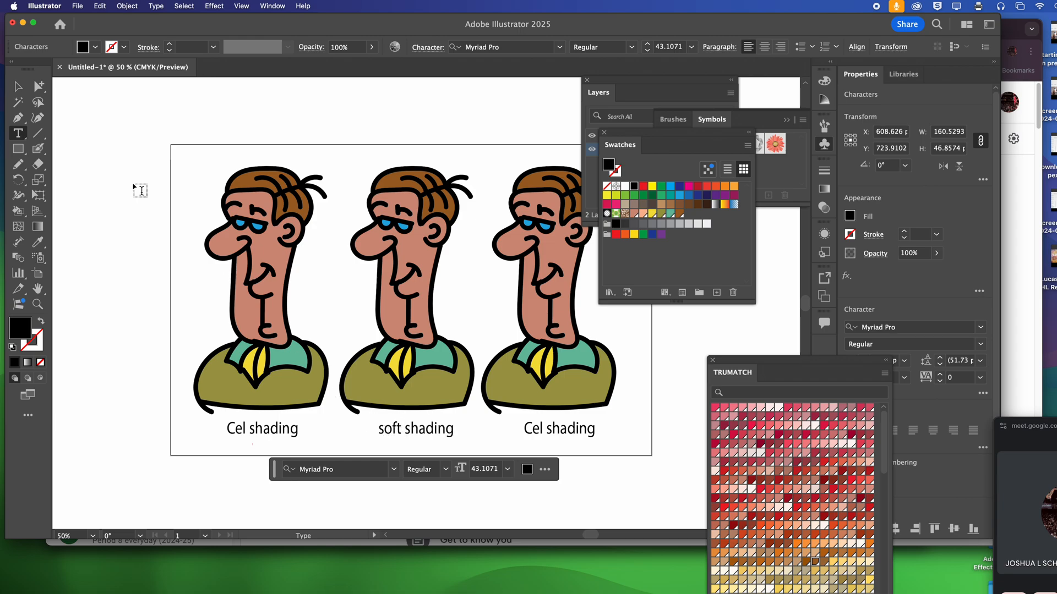
{"action": "left_click", "coordinate": [17, 86]}
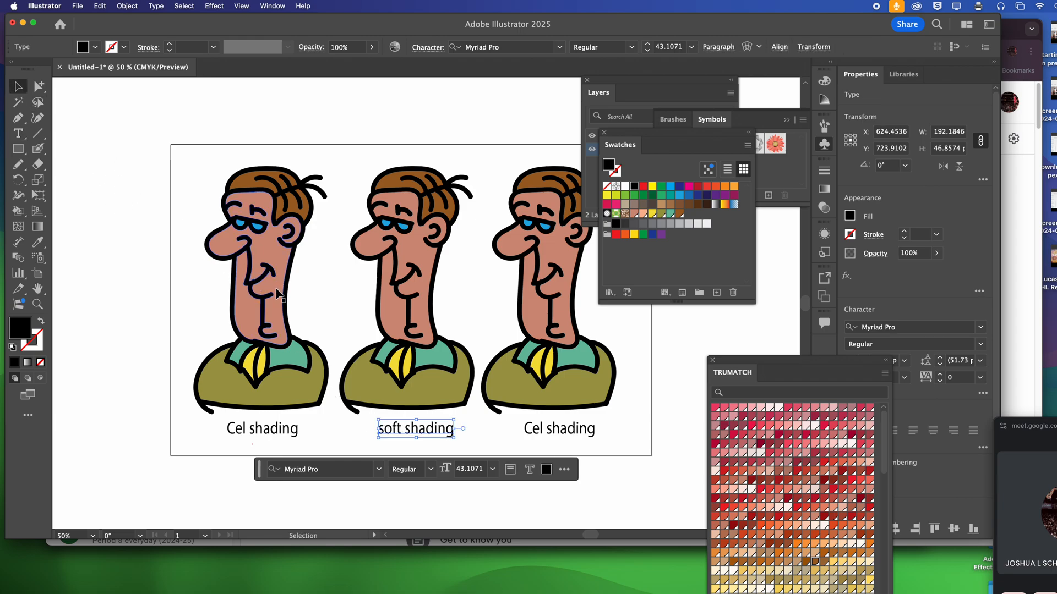
Add a second line reading "option 1" to the label below the first character
{"action": "left_click", "coordinate": [296, 429]}
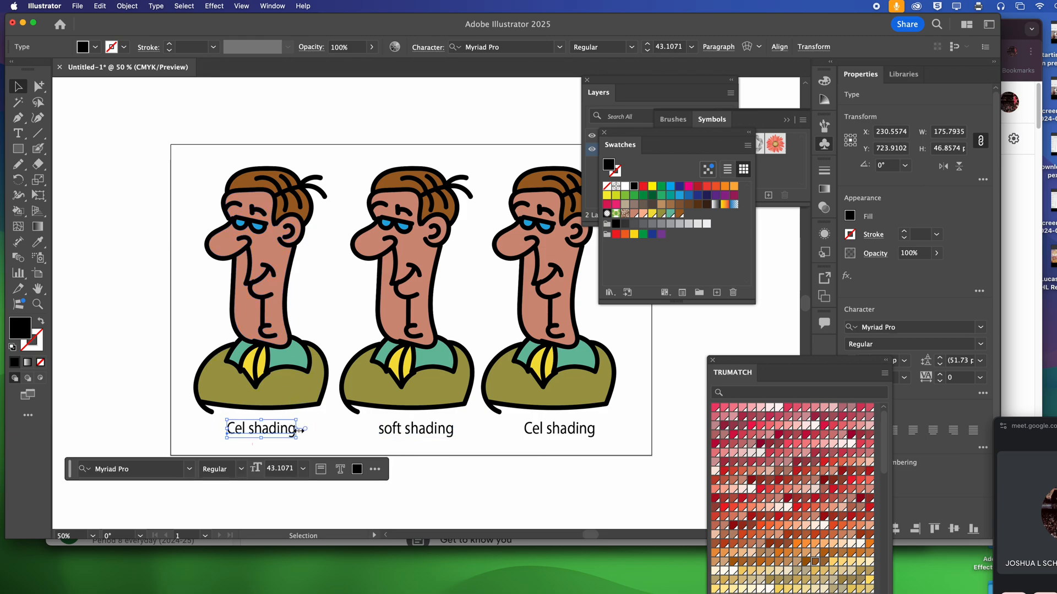
{"action": "triple_click", "coordinate": [291, 428]}
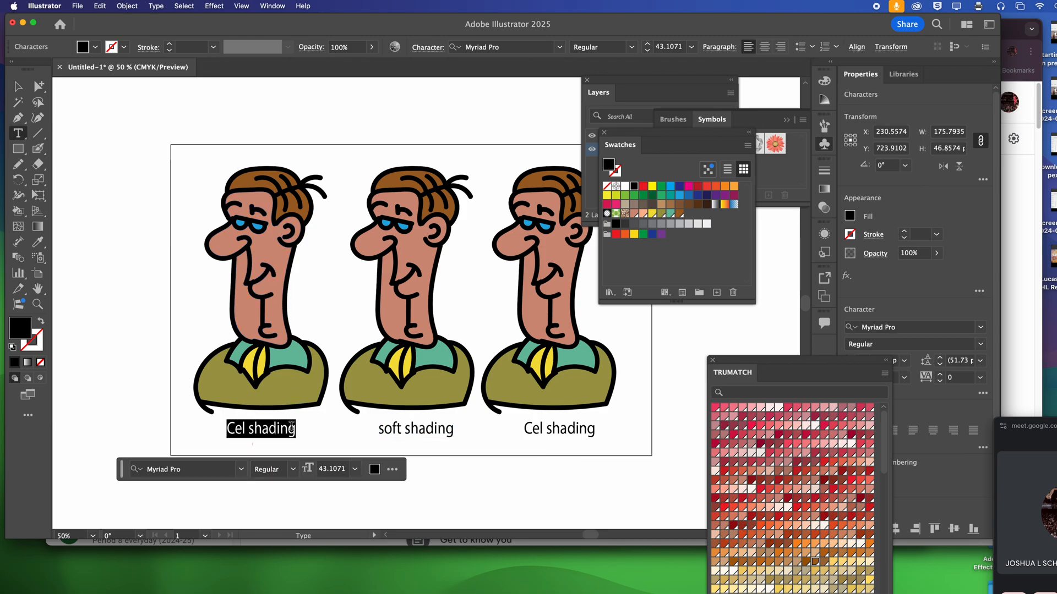
{"action": "left_click", "coordinate": [291, 427]}
{"action": "key", "text": "Return"}
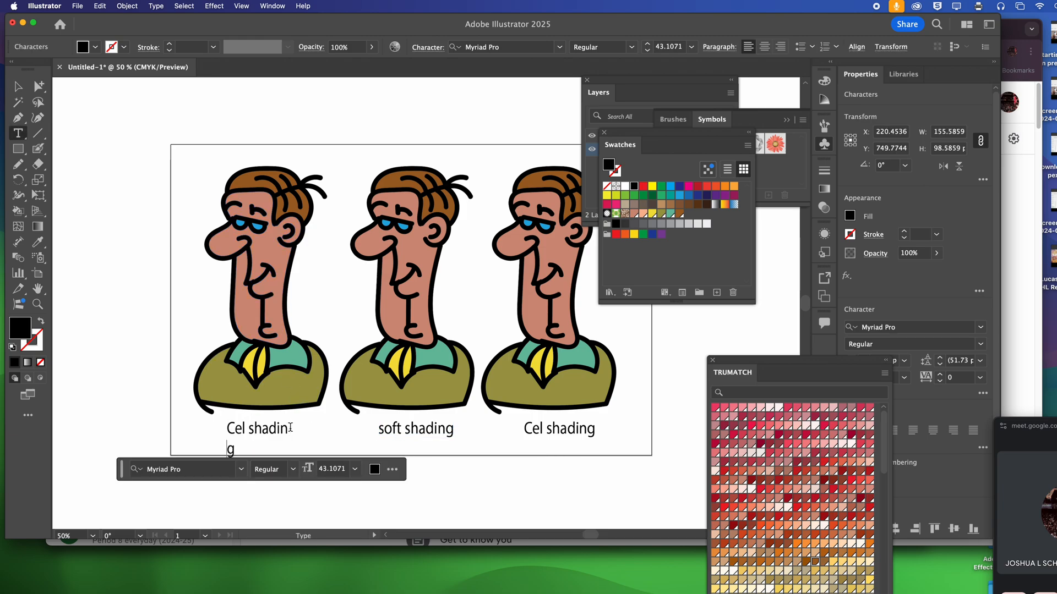
{"action": "key", "text": "BackSpace"}
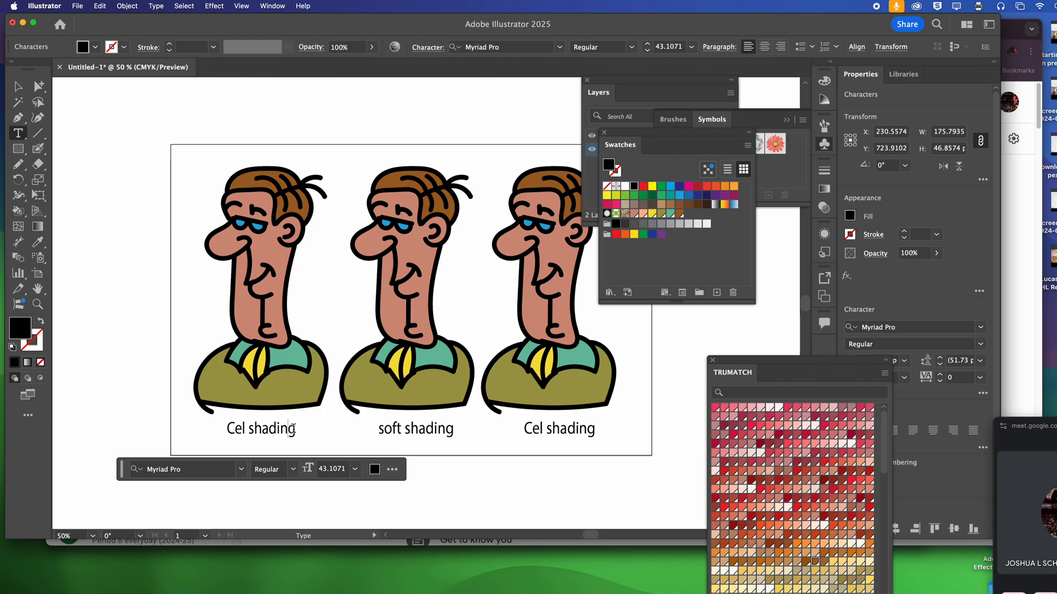
{"action": "type", "text": "option 1"}
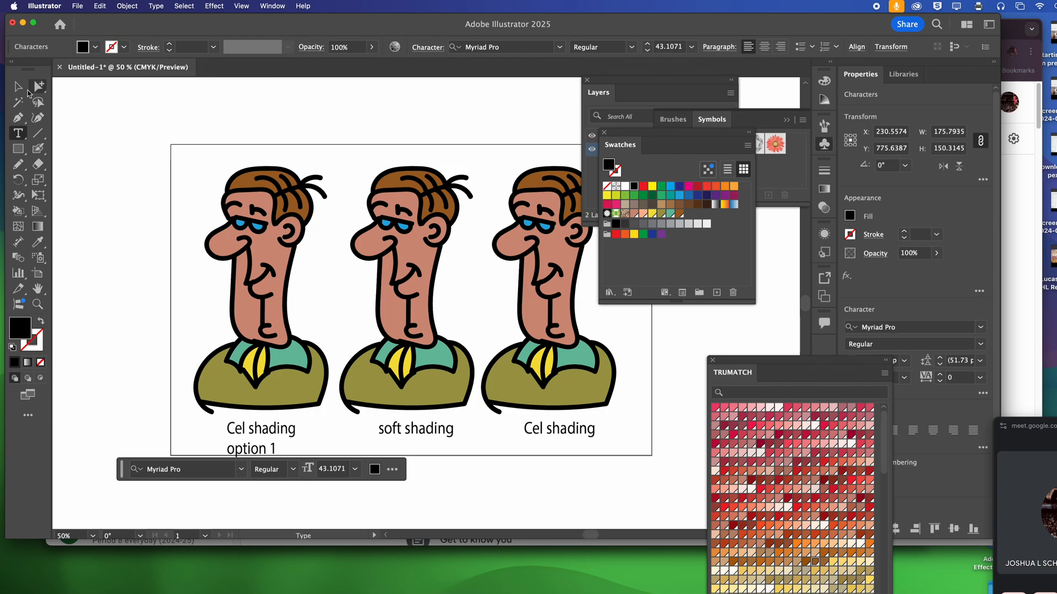
{"action": "left_click", "coordinate": [18, 86]}
Clear the selection of the first character and activate the Blob Brush tool
{"action": "left_click", "coordinate": [241, 201]}
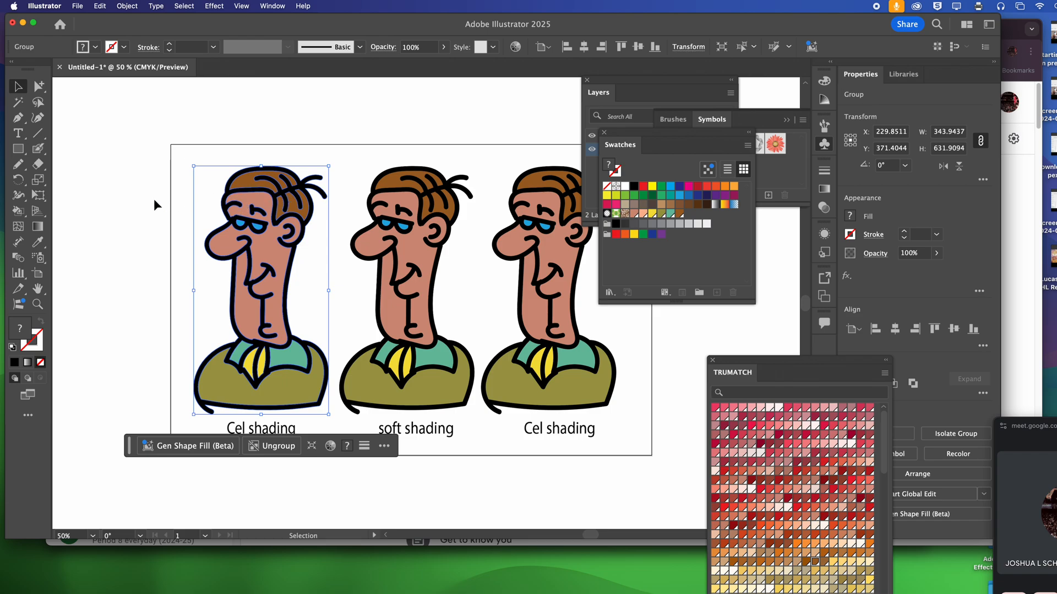
{"action": "left_click_drag", "start_coordinate": [39, 148], "coordinate": [81, 160]}
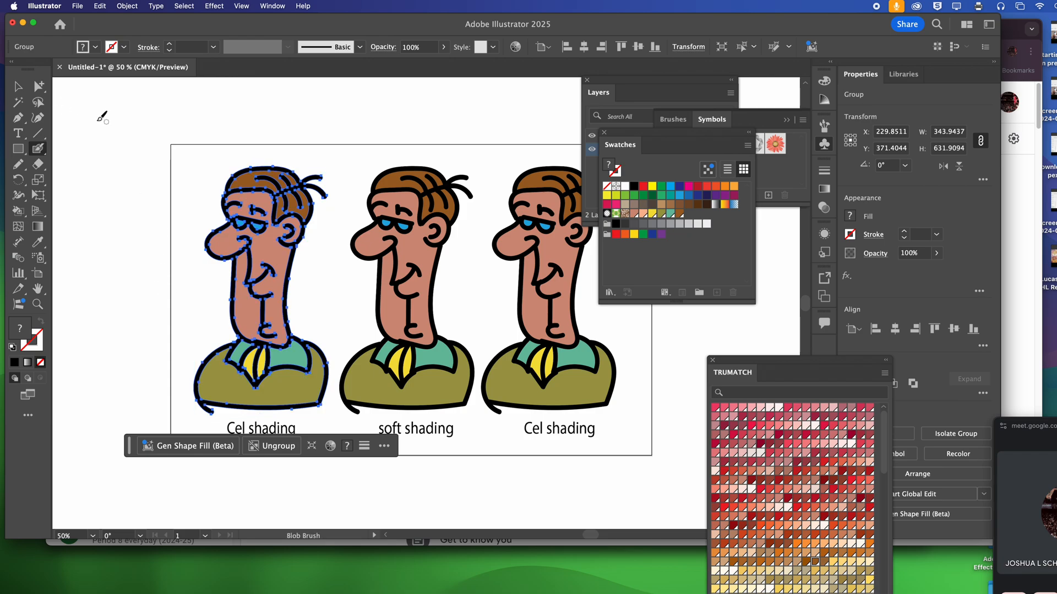
{"action": "left_click", "coordinate": [18, 86]}
{"action": "left_click", "coordinate": [136, 127]}
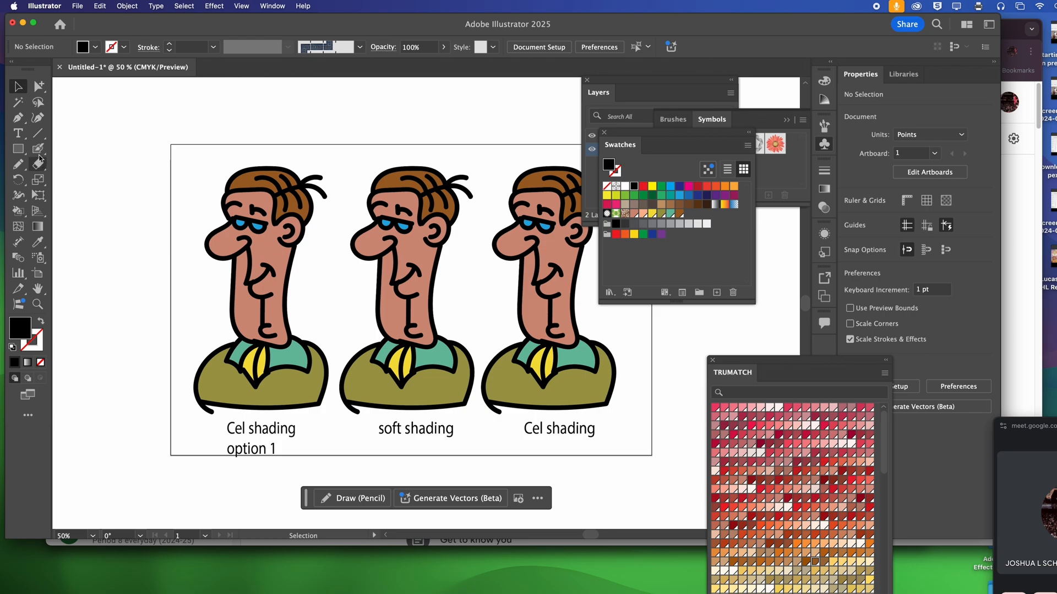
{"action": "left_click", "coordinate": [38, 149]}
{"action": "left_click", "coordinate": [86, 163]}
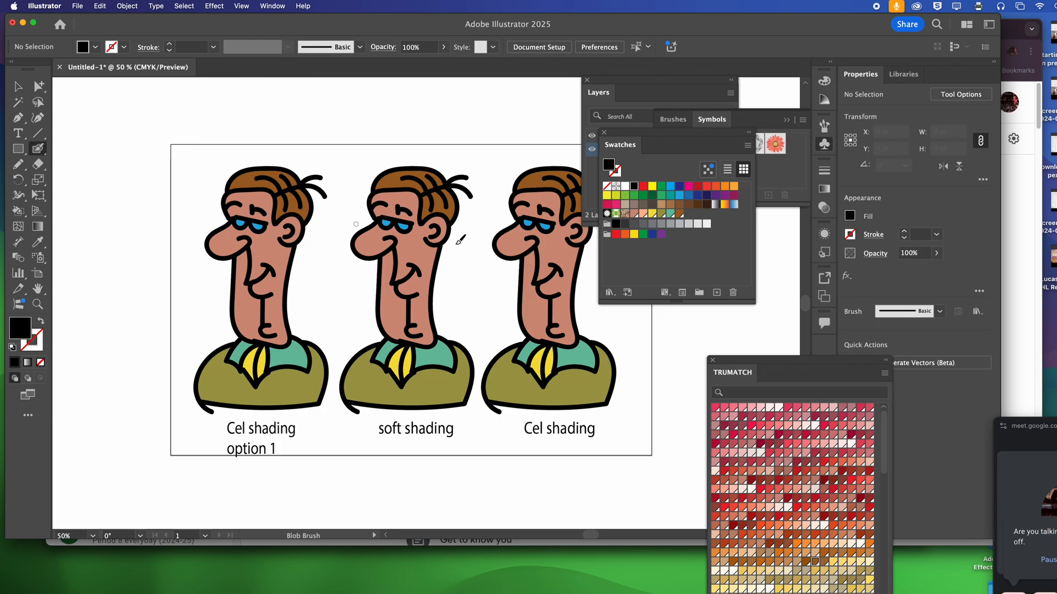
Close the floating Swatches, Brushes and Symbols, Layers and TRUMATCH panels to clear the workspace
{"action": "left_click", "coordinate": [604, 132]}
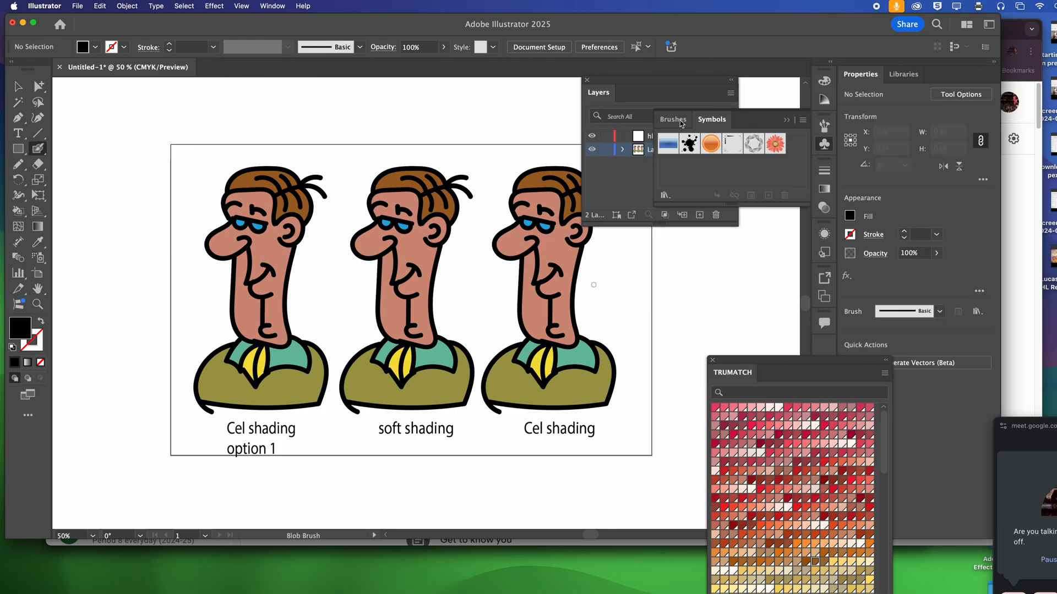
{"action": "left_click", "coordinate": [655, 113]}
{"action": "left_click_drag", "start_coordinate": [630, 83], "coordinate": [629, 168]}
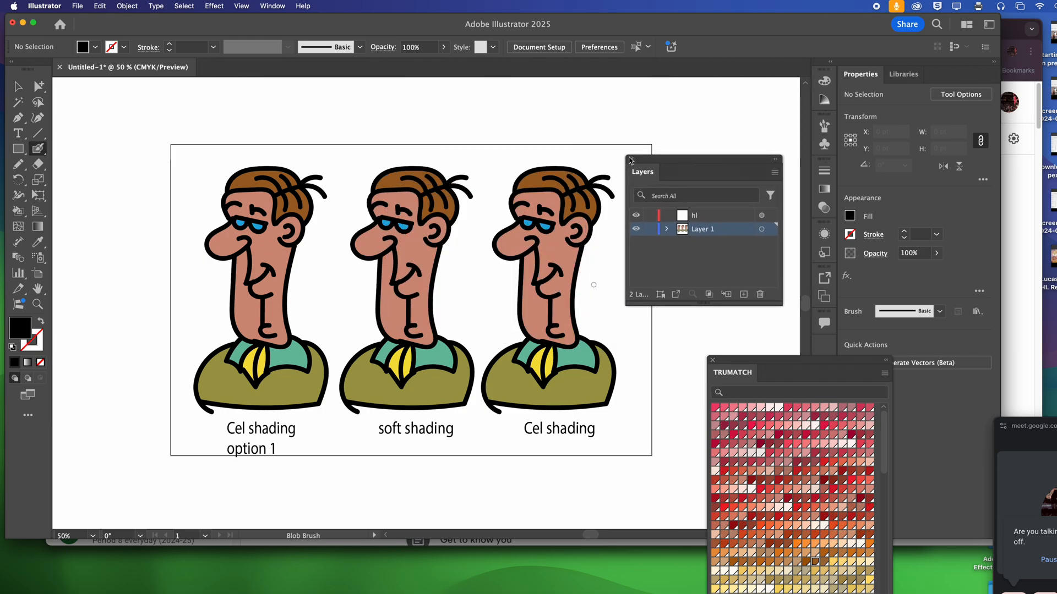
{"action": "left_click", "coordinate": [630, 160]}
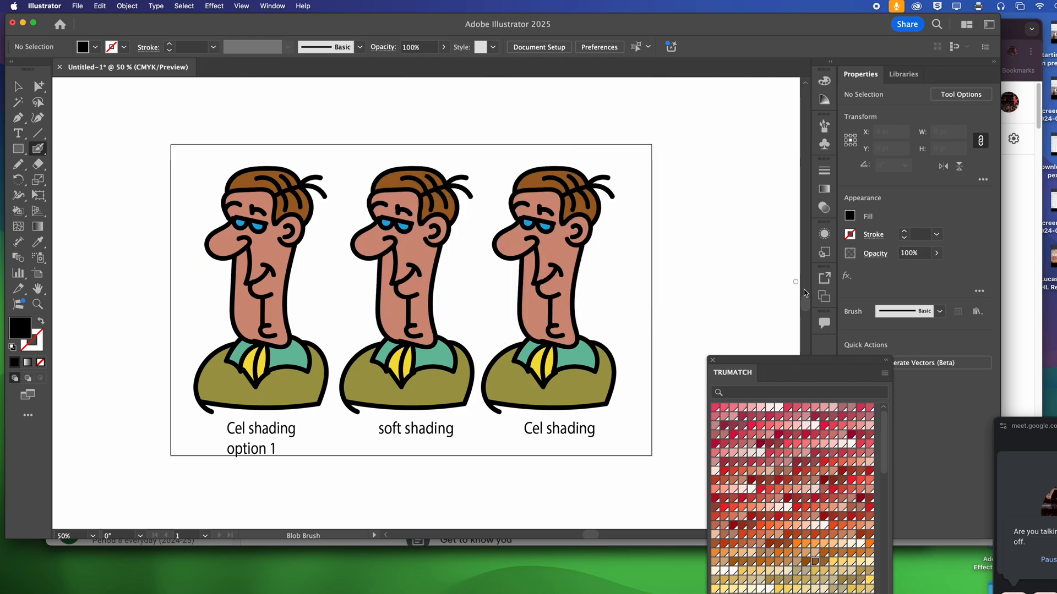
{"action": "left_click", "coordinate": [714, 361]}
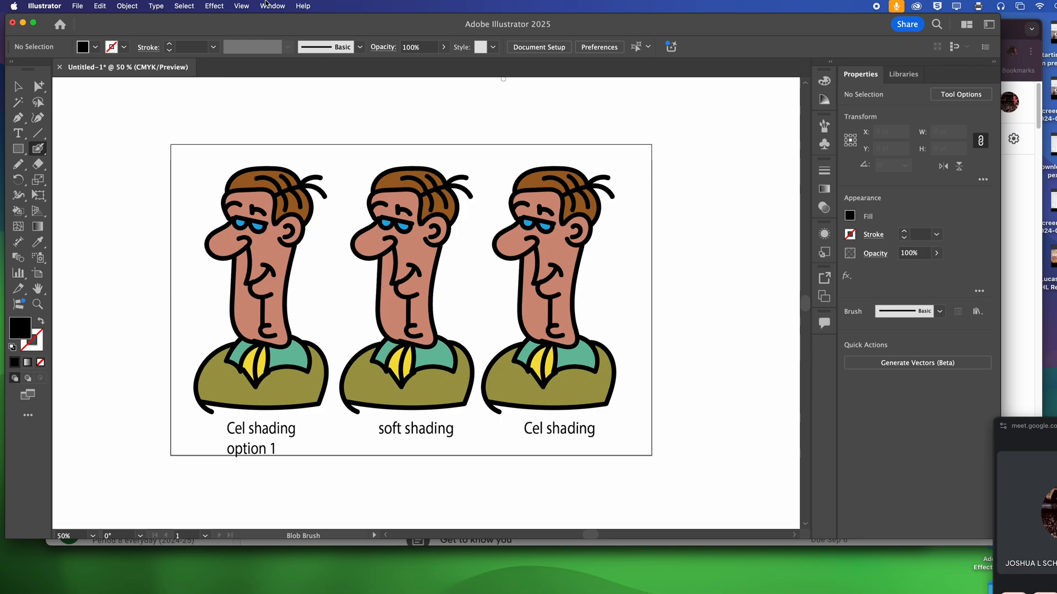
Show the Layers panel again and place it over the middle character
{"action": "left_click", "coordinate": [272, 6]}
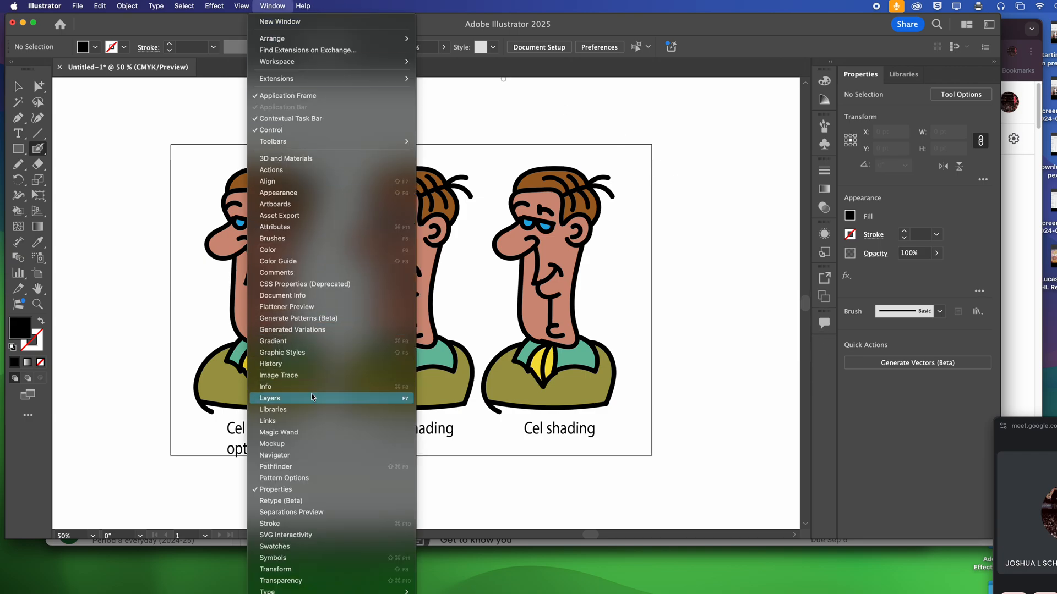
{"action": "left_click", "coordinate": [312, 396]}
{"action": "left_click_drag", "start_coordinate": [672, 172], "coordinate": [398, 147]}
Delete the empty "hl" layer and lock Layer 1
{"action": "key", "text": "super+space"}
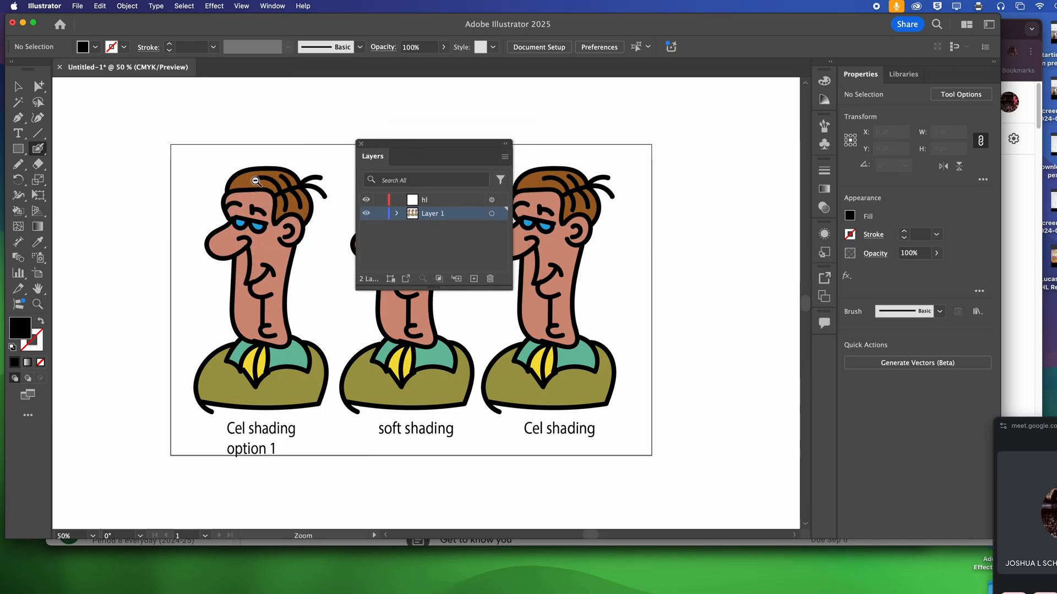
{"action": "left_click_drag", "start_coordinate": [251, 179], "coordinate": [281, 180]}
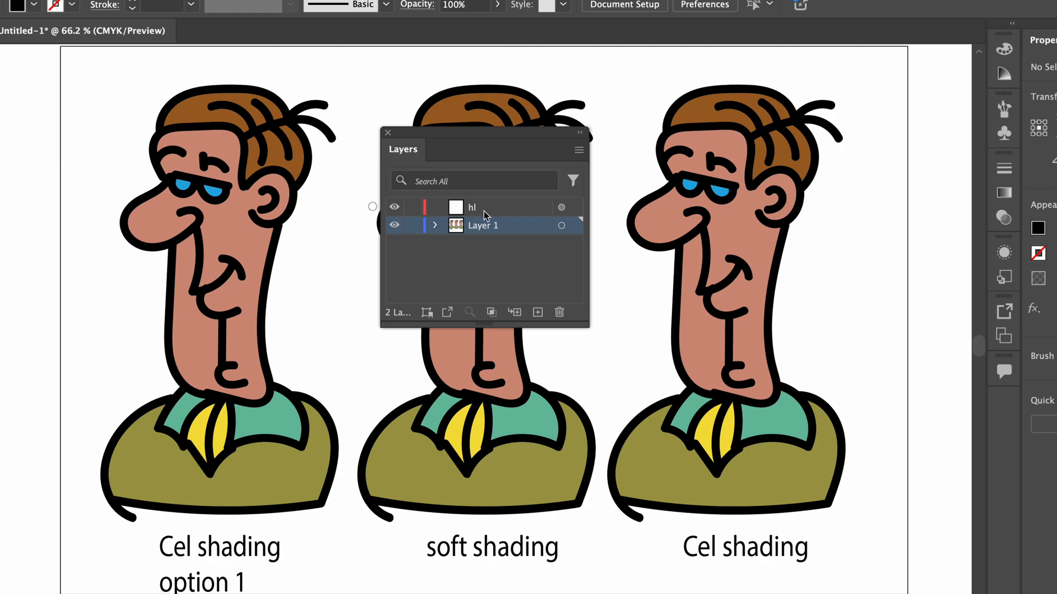
{"action": "left_click", "coordinate": [472, 205]}
{"action": "left_click", "coordinate": [559, 313]}
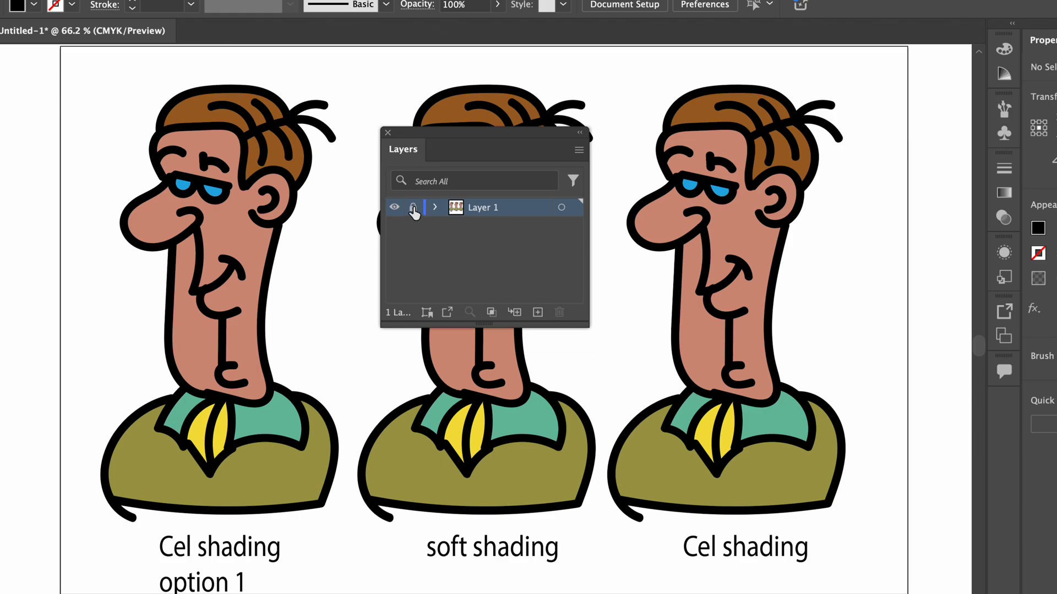
{"action": "left_click", "coordinate": [413, 208]}
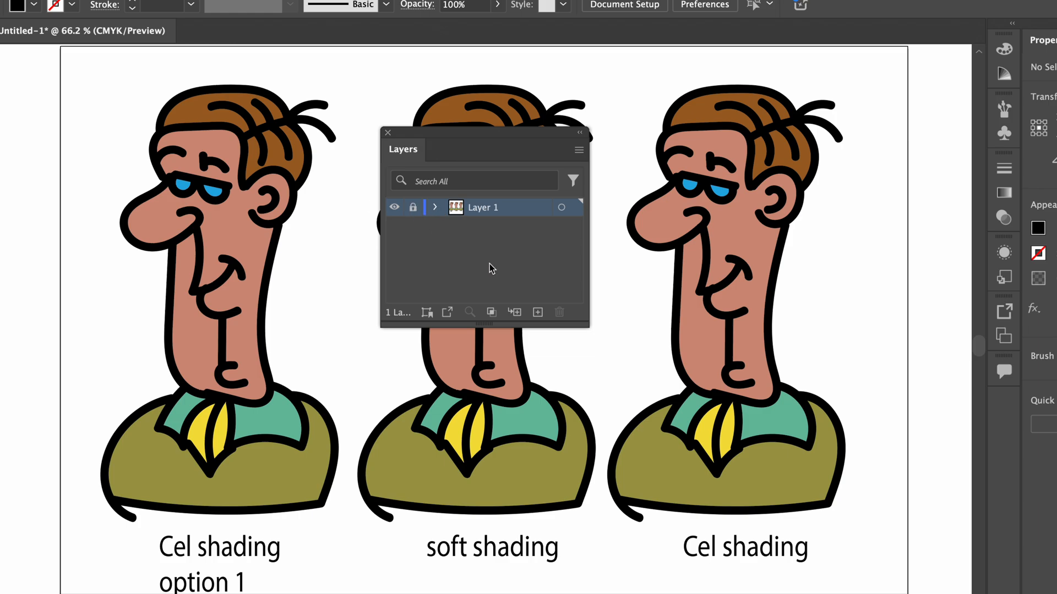
Create a new layer above Layer 1 and name it "hl and shading"
{"action": "left_click", "coordinate": [538, 312]}
{"action": "double_click", "coordinate": [477, 208]}
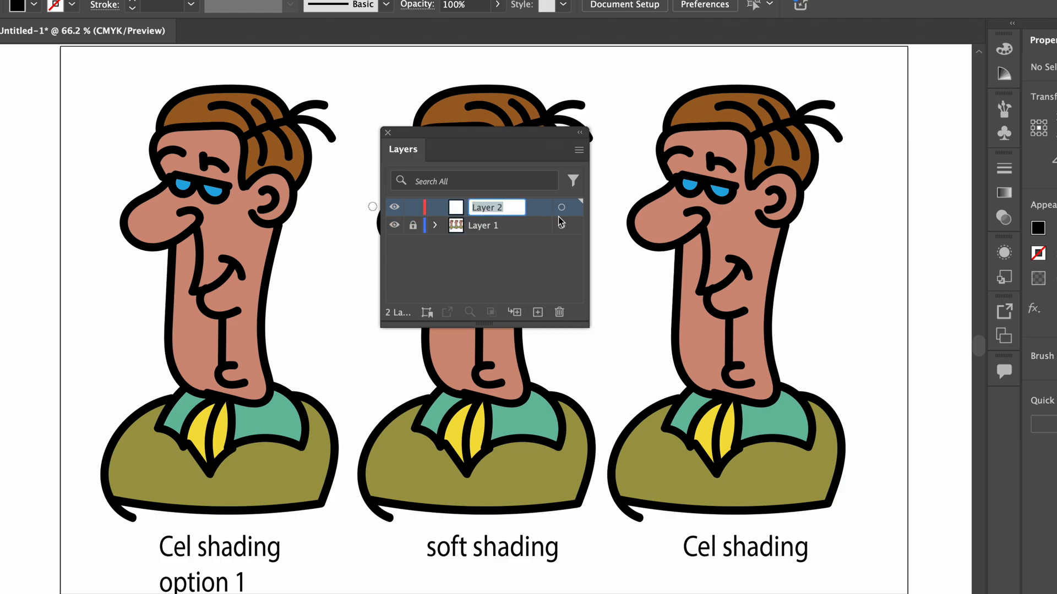
{"action": "type", "text": "hl an"}
{"action": "type", "text": "d shading"}
{"action": "key", "text": "Return"}
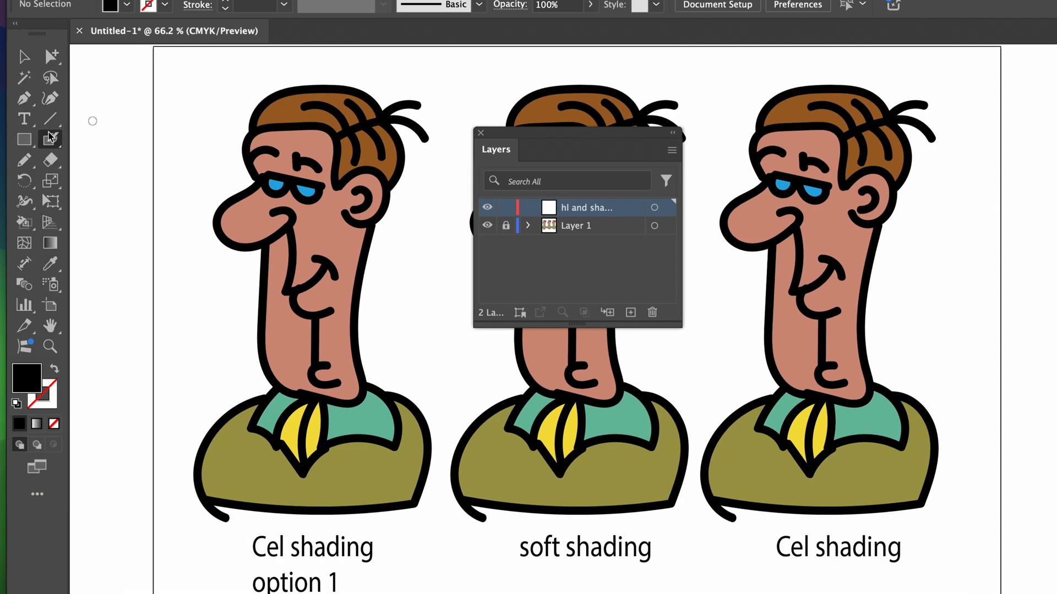
Choose the Blob Brush tool and set its fill colour to white (FFFFFF)
{"action": "left_click_drag", "start_coordinate": [50, 136], "coordinate": [104, 155]}
{"action": "double_click", "coordinate": [32, 382]}
{"action": "left_click_drag", "start_coordinate": [672, 302], "coordinate": [592, 261]}
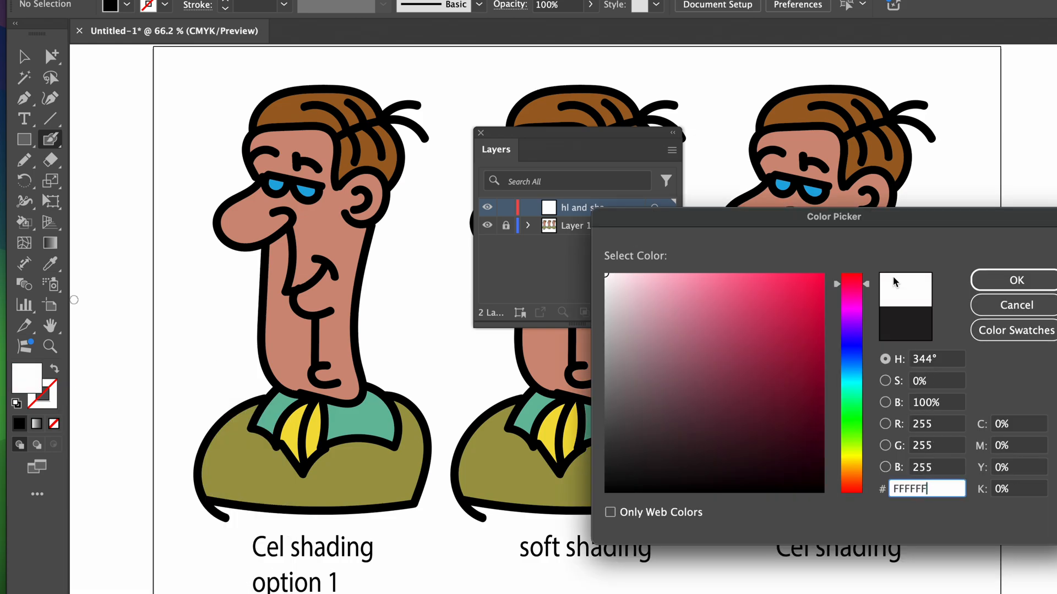
{"action": "left_click", "coordinate": [1016, 280]}
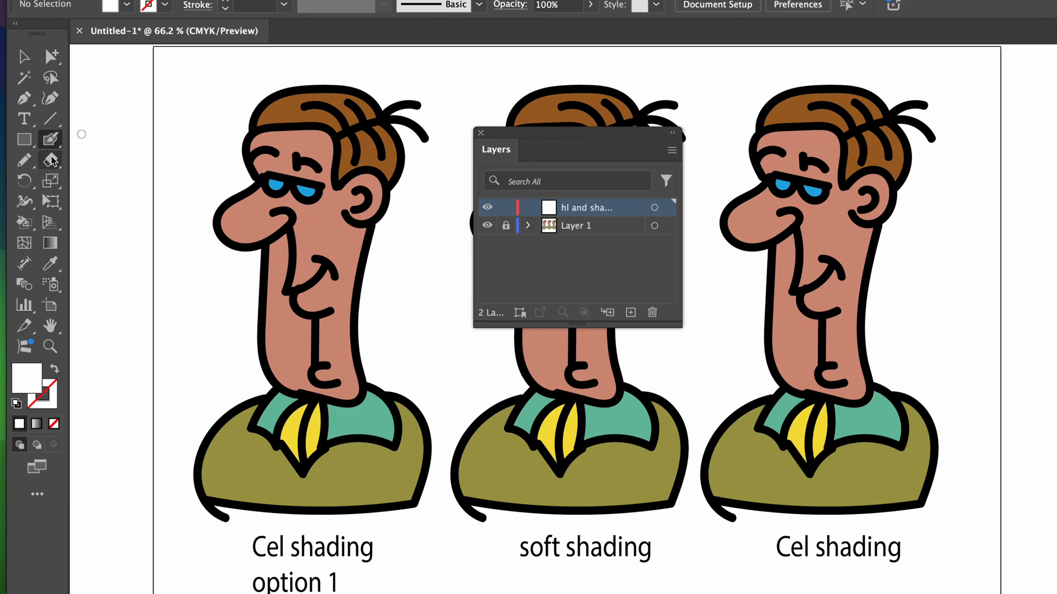
Restore the default fill and stroke and paint black light rays in front of the first character's face on the "hl and shading" layer
{"action": "left_click", "coordinate": [17, 404]}
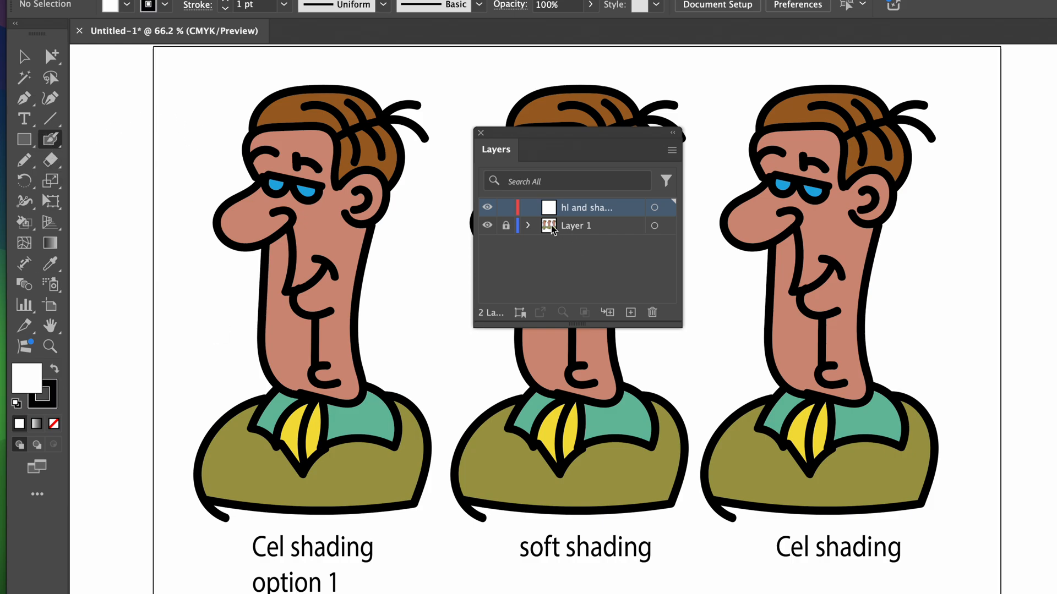
{"action": "left_click_drag", "start_coordinate": [114, 116], "coordinate": [183, 143]}
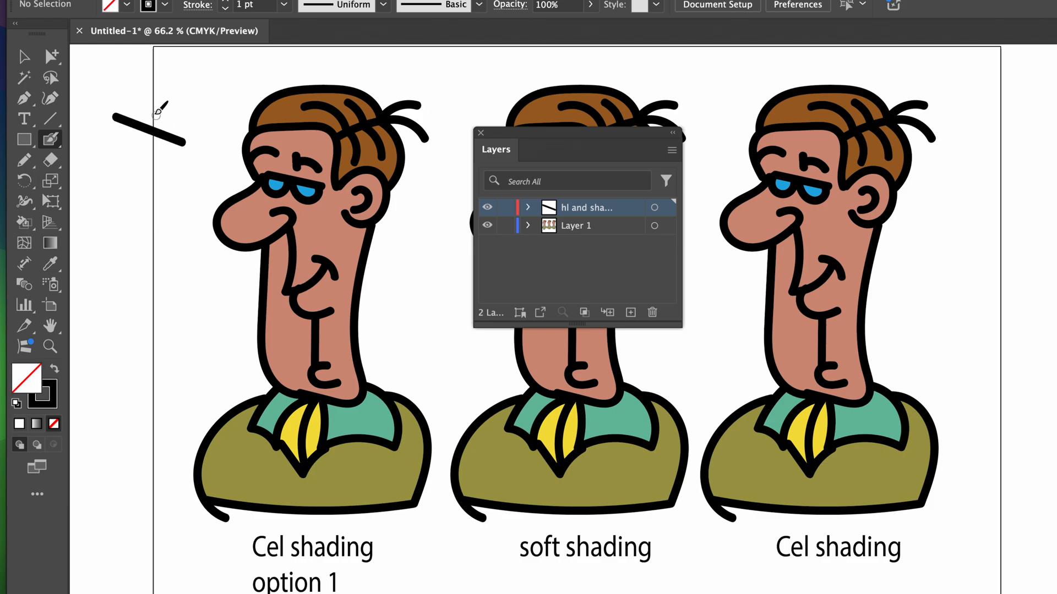
{"action": "mouse_move", "coordinate": [147, 103]}
{"action": "left_mouse_down"}
{"action": "mouse_move", "coordinate": [199, 144]}
{"action": "mouse_move", "coordinate": [145, 166]}
{"action": "mouse_move", "coordinate": [174, 177]}
{"action": "mouse_move", "coordinate": [192, 222]}
{"action": "left_mouse_up"}
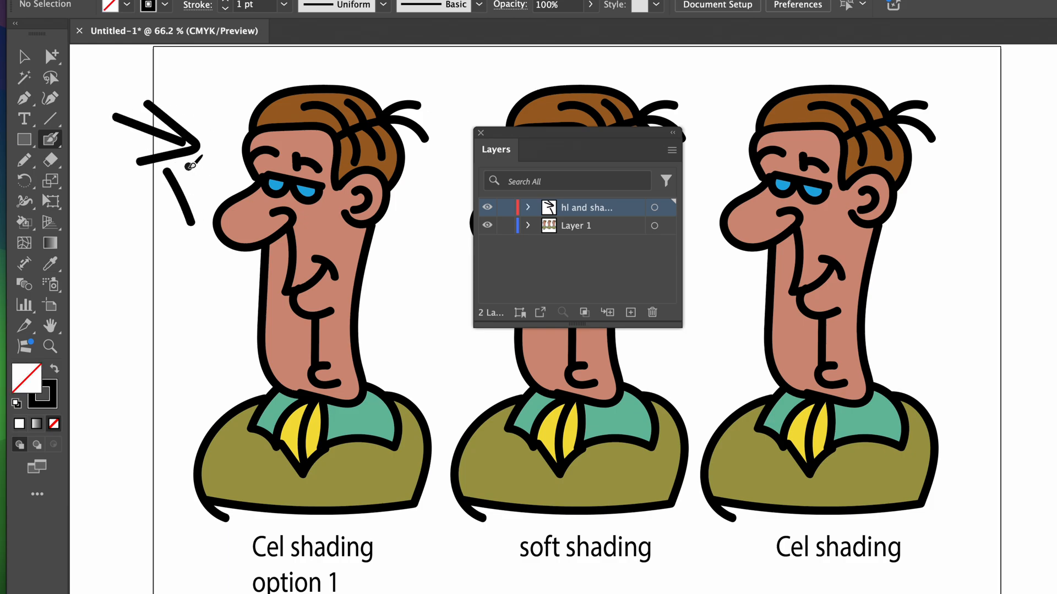
{"action": "mouse_move", "coordinate": [187, 165]}
{"action": "left_mouse_down"}
{"action": "mouse_move", "coordinate": [223, 177]}
{"action": "mouse_move", "coordinate": [237, 157]}
{"action": "left_mouse_up"}
{"action": "left_click_drag", "start_coordinate": [196, 120], "coordinate": [235, 115]}
{"action": "left_click_drag", "start_coordinate": [173, 106], "coordinate": [228, 85]}
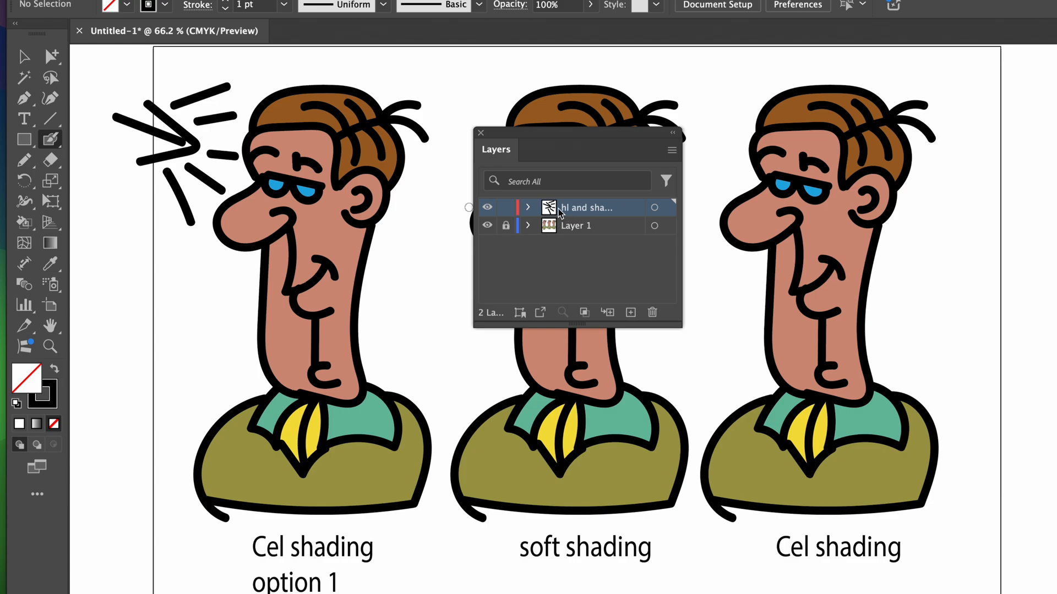
Set the fill colour to white (FFFFFF) and remove the stroke colour for painting highlights
{"action": "double_click", "coordinate": [44, 380]}
{"action": "type", "text": "ffffff"}
{"action": "key", "text": "Return"}
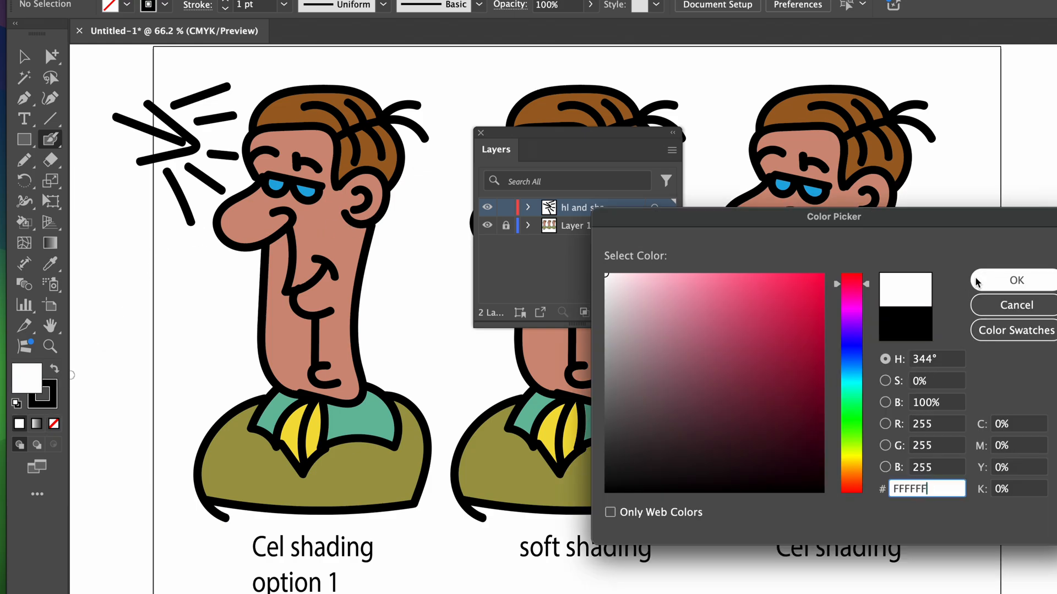
{"action": "left_click", "coordinate": [60, 389]}
{"action": "left_click", "coordinate": [54, 424]}
{"action": "left_click", "coordinate": [26, 377]}
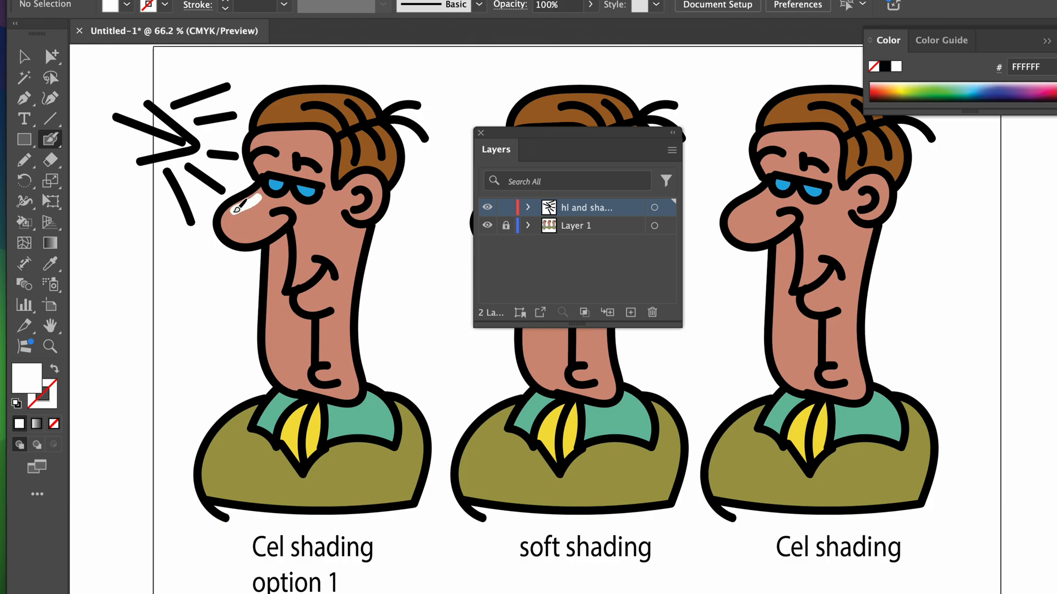
Paint white highlights on the first character's nose, forehead, hair, cheek, neck, chin, collar and jacket shoulder
{"action": "left_click_drag", "start_coordinate": [233, 223], "coordinate": [239, 237]}
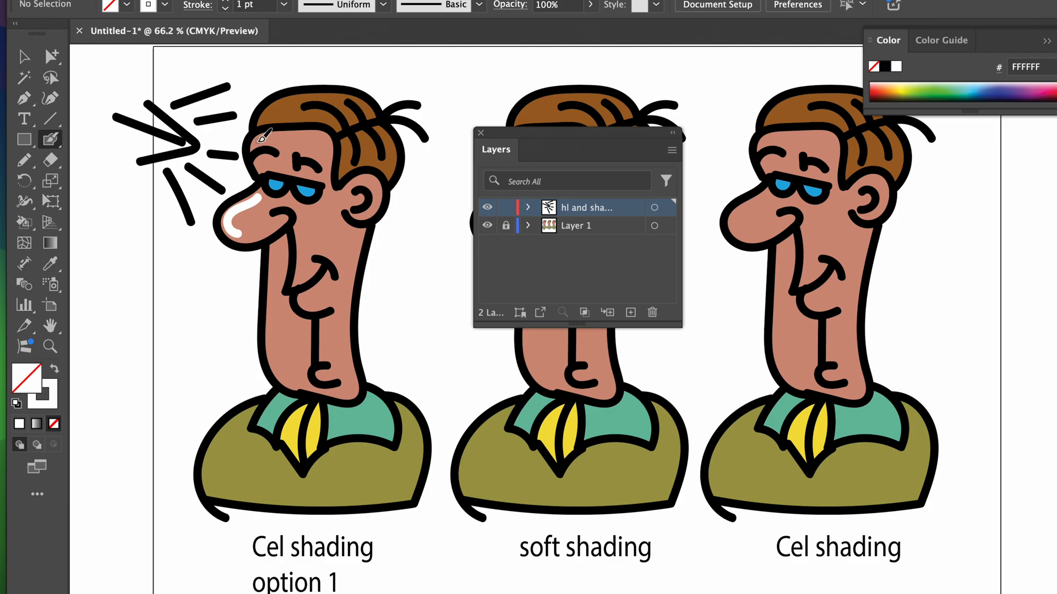
{"action": "left_click_drag", "start_coordinate": [265, 136], "coordinate": [290, 138]}
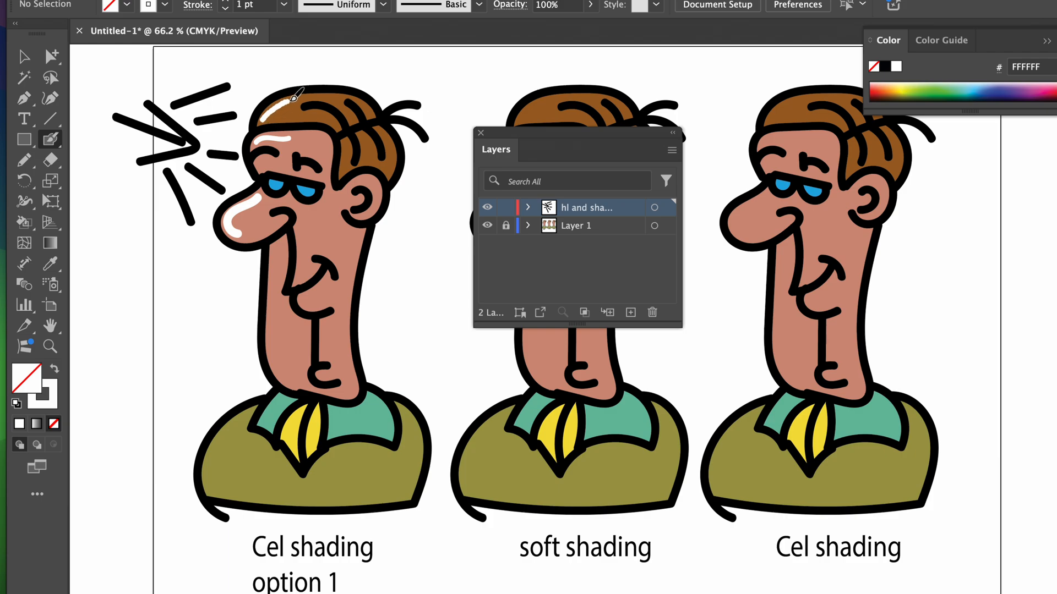
{"action": "left_click_drag", "start_coordinate": [294, 98], "coordinate": [306, 99]}
{"action": "left_click_drag", "start_coordinate": [273, 252], "coordinate": [273, 331]}
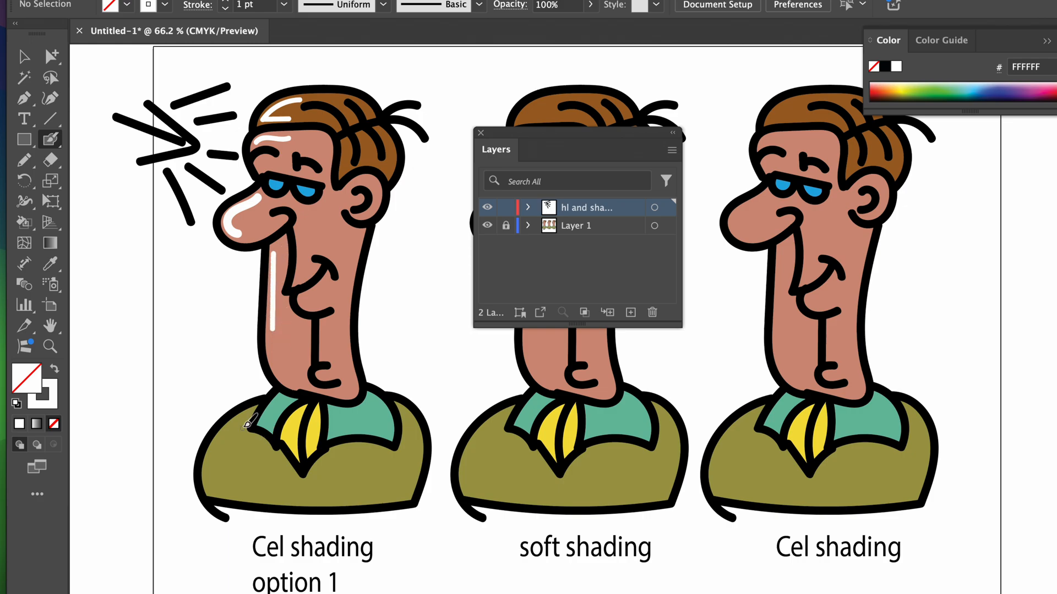
{"action": "left_click_drag", "start_coordinate": [244, 418], "coordinate": [223, 448]}
{"action": "left_click_drag", "start_coordinate": [278, 365], "coordinate": [288, 377]}
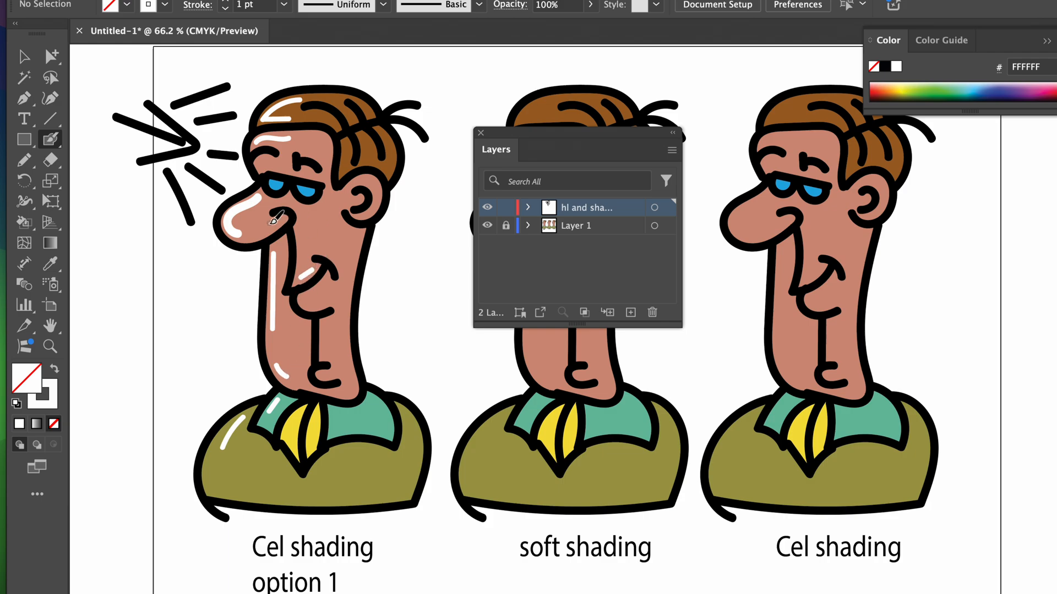
{"action": "left_click_drag", "start_coordinate": [275, 222], "coordinate": [269, 229]}
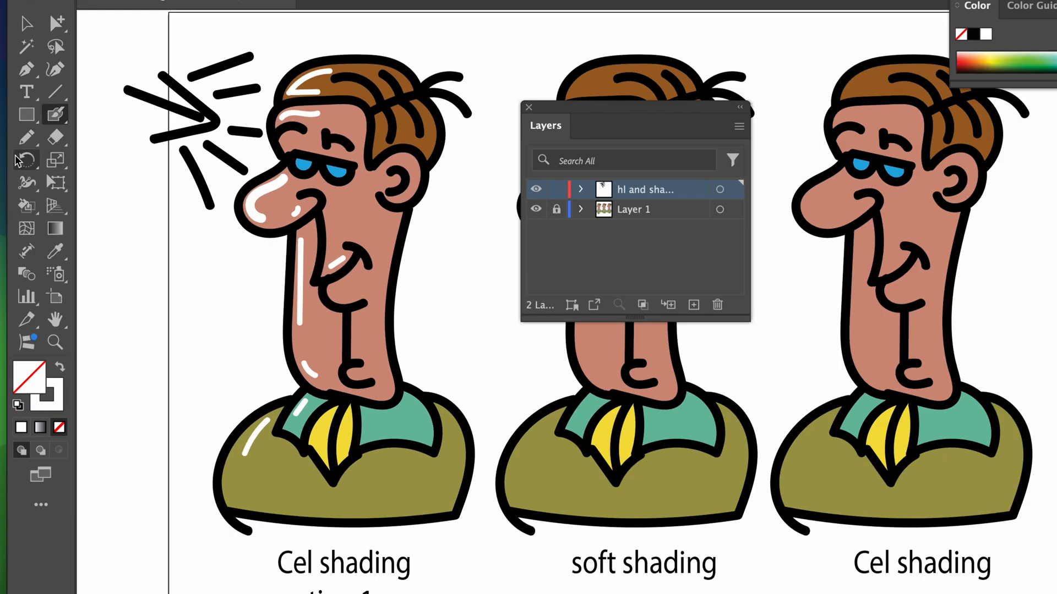
Set the brush colour to black (000000) and paint shadows on the first character's neck, lip, chin, collar and jacket, opposite the highlights
{"action": "double_click", "coordinate": [59, 385]}
{"action": "left_click_drag", "start_coordinate": [767, 384], "coordinate": [904, 502]}
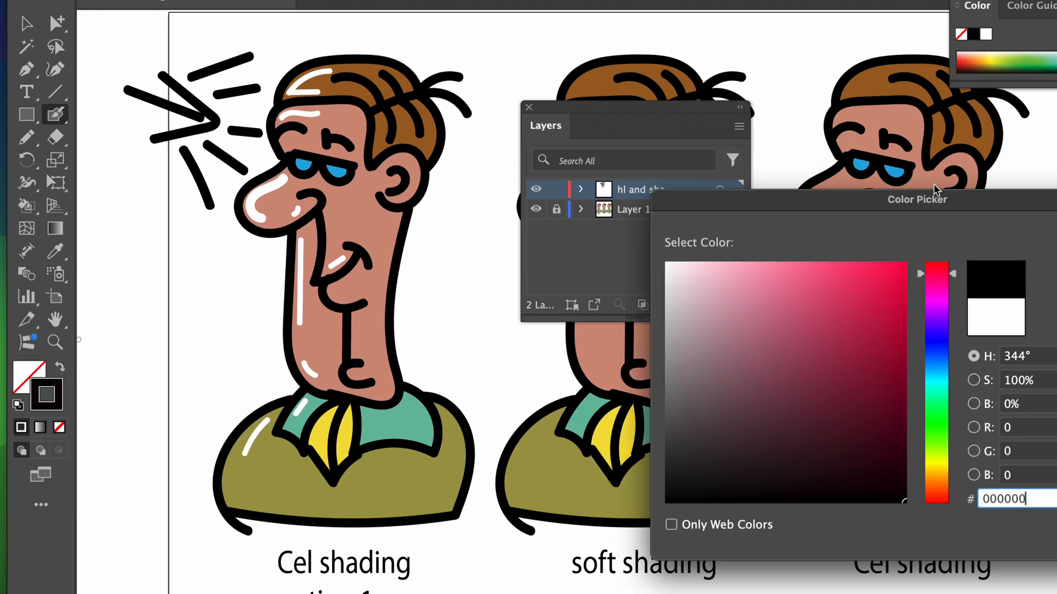
{"action": "left_click_drag", "start_coordinate": [933, 190], "coordinate": [730, 179]}
{"action": "left_click", "coordinate": [903, 259]}
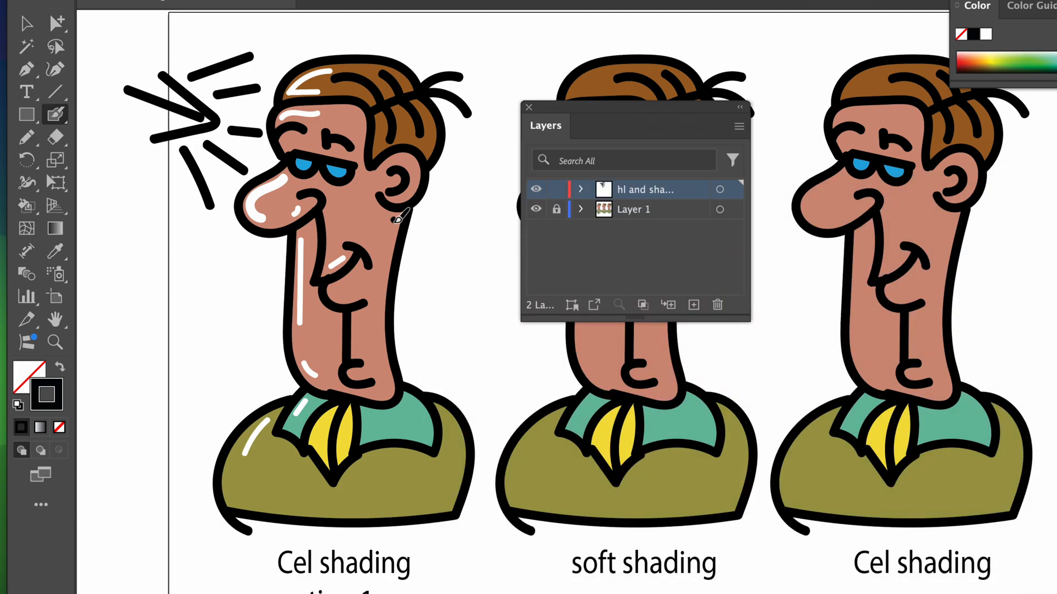
{"action": "mouse_move", "coordinate": [397, 220]}
{"action": "left_mouse_down"}
{"action": "mouse_move", "coordinate": [379, 293]}
{"action": "mouse_move", "coordinate": [348, 299]}
{"action": "left_mouse_up"}
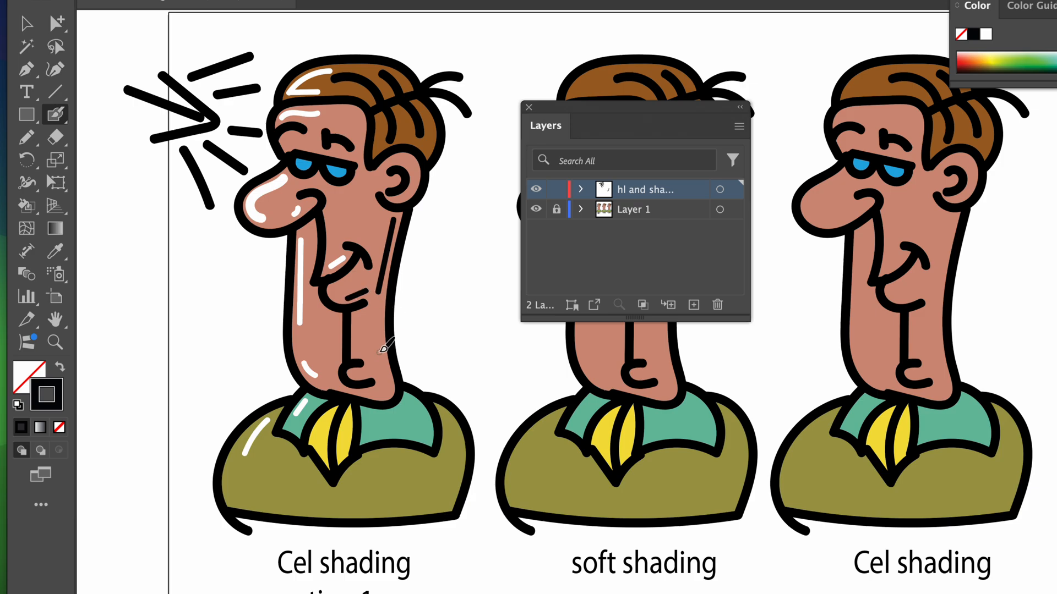
{"action": "mouse_move", "coordinate": [378, 349]}
{"action": "left_mouse_down"}
{"action": "mouse_move", "coordinate": [389, 394]}
{"action": "mouse_move", "coordinate": [419, 410]}
{"action": "mouse_move", "coordinate": [426, 435]}
{"action": "mouse_move", "coordinate": [456, 442]}
{"action": "mouse_move", "coordinate": [457, 471]}
{"action": "mouse_move", "coordinate": [445, 502]}
{"action": "mouse_move", "coordinate": [360, 509]}
{"action": "mouse_move", "coordinate": [422, 499]}
{"action": "mouse_move", "coordinate": [457, 460]}
{"action": "mouse_move", "coordinate": [449, 486]}
{"action": "mouse_move", "coordinate": [455, 473]}
{"action": "mouse_move", "coordinate": [425, 502]}
{"action": "mouse_move", "coordinate": [434, 499]}
{"action": "mouse_move", "coordinate": [469, 467]}
{"action": "mouse_move", "coordinate": [392, 508]}
{"action": "mouse_move", "coordinate": [361, 506]}
{"action": "mouse_move", "coordinate": [432, 494]}
{"action": "mouse_move", "coordinate": [463, 443]}
{"action": "left_mouse_up"}
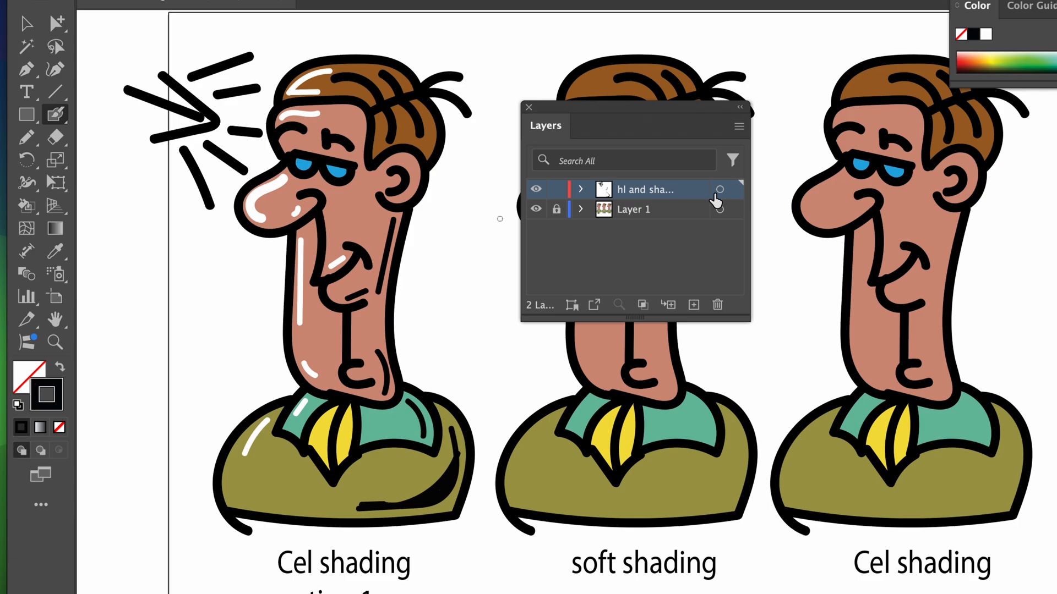
Target the whole "hl and shading" layer, lower its opacity to make the strokes semi-transparent, and deselect
{"action": "left_click", "coordinate": [720, 190]}
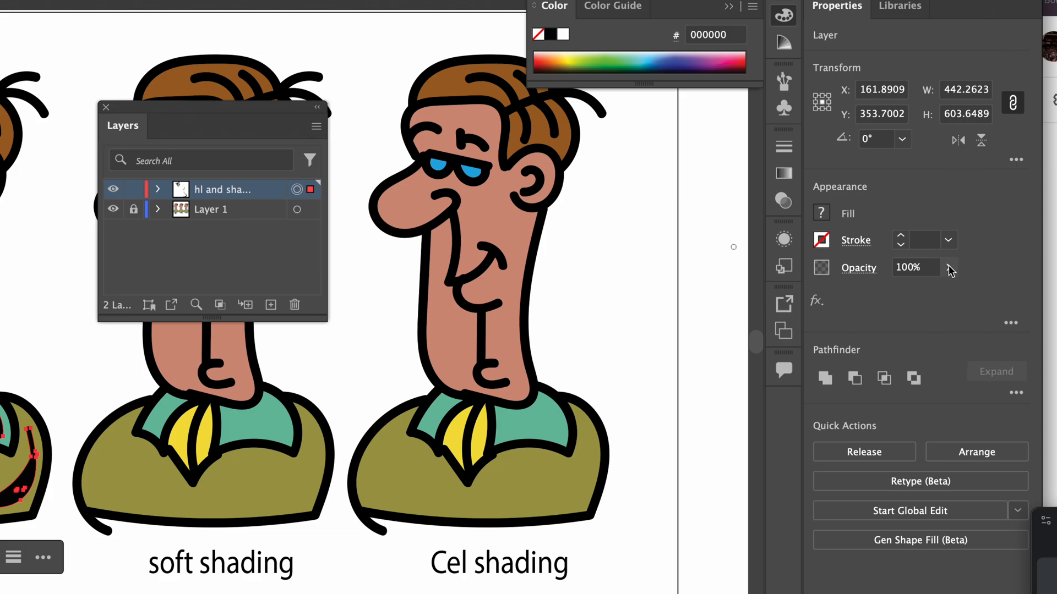
{"action": "left_click", "coordinate": [947, 267]}
{"action": "left_click", "coordinate": [894, 291]}
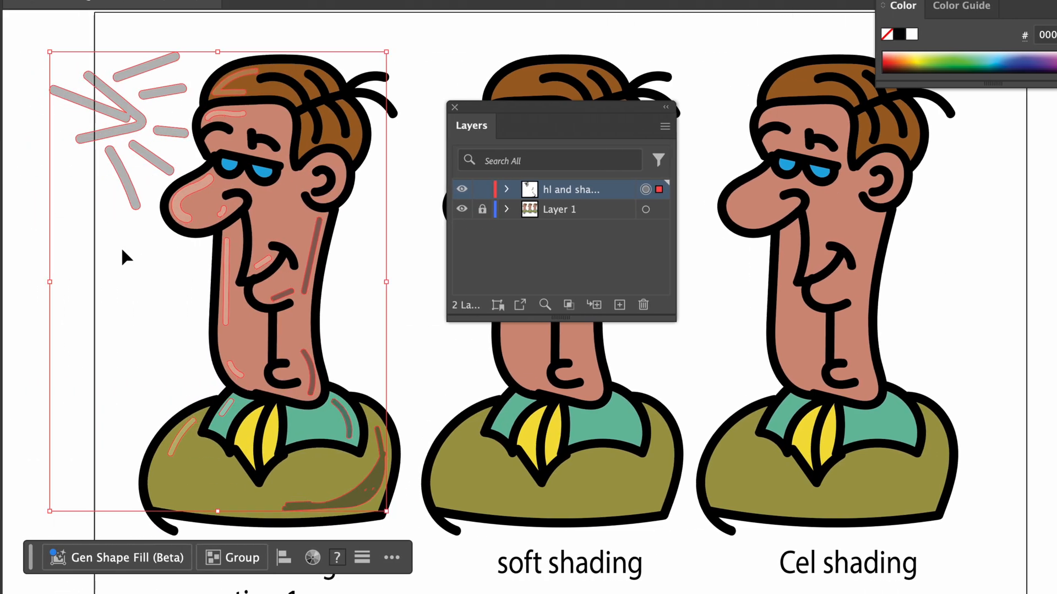
{"action": "left_click", "coordinate": [123, 255], "text": "ctrl"}
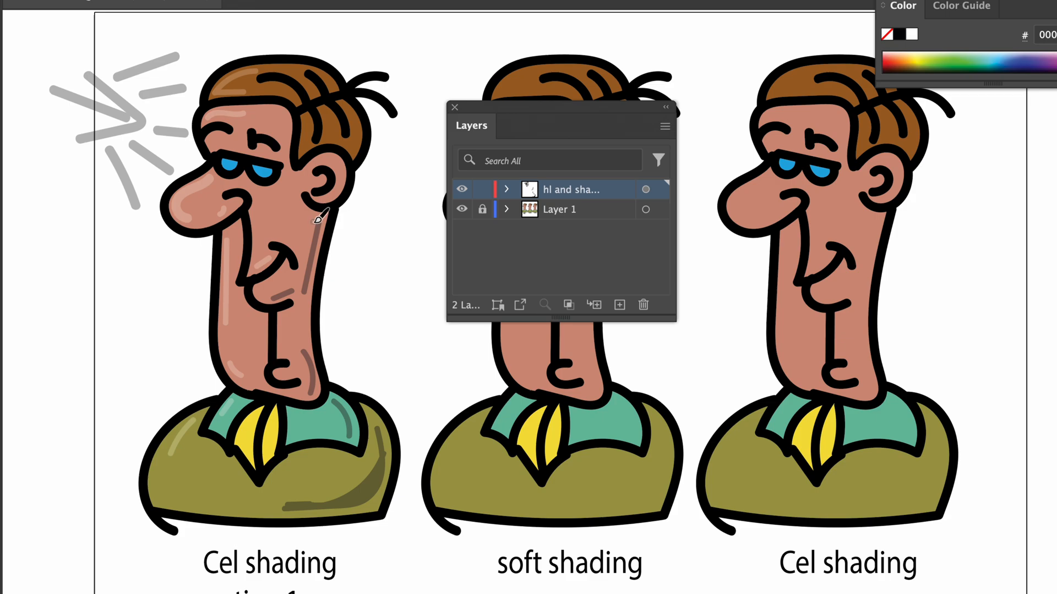
Move the Layers panel off the middle character and copy everything on the "hl and shading" layer towards that character
{"action": "left_click_drag", "start_coordinate": [478, 111], "coordinate": [722, 140]}
{"action": "mouse_move", "coordinate": [552, 259]}
{"action": "left_mouse_down"}
{"action": "mouse_move", "coordinate": [406, 256]}
{"action": "mouse_move", "coordinate": [369, 176]}
{"action": "left_mouse_up"}
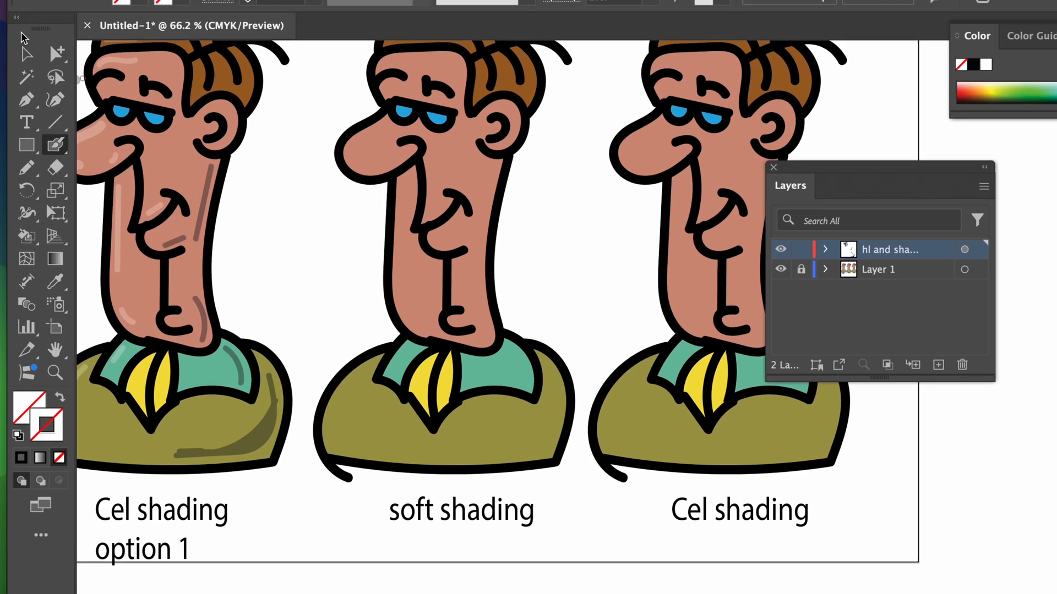
{"action": "left_click", "coordinate": [27, 53]}
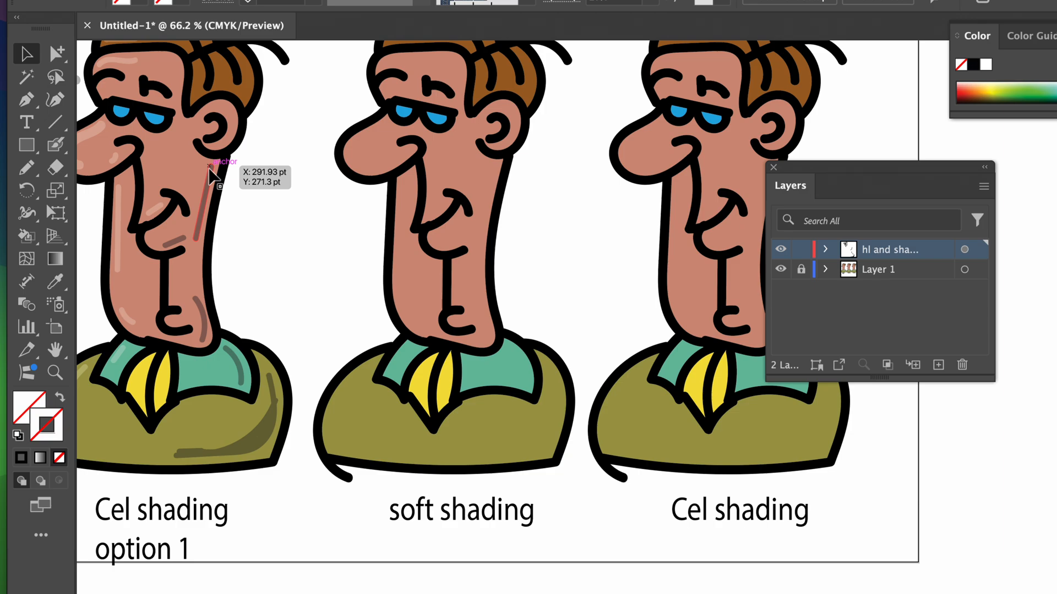
{"action": "left_click", "coordinate": [210, 174]}
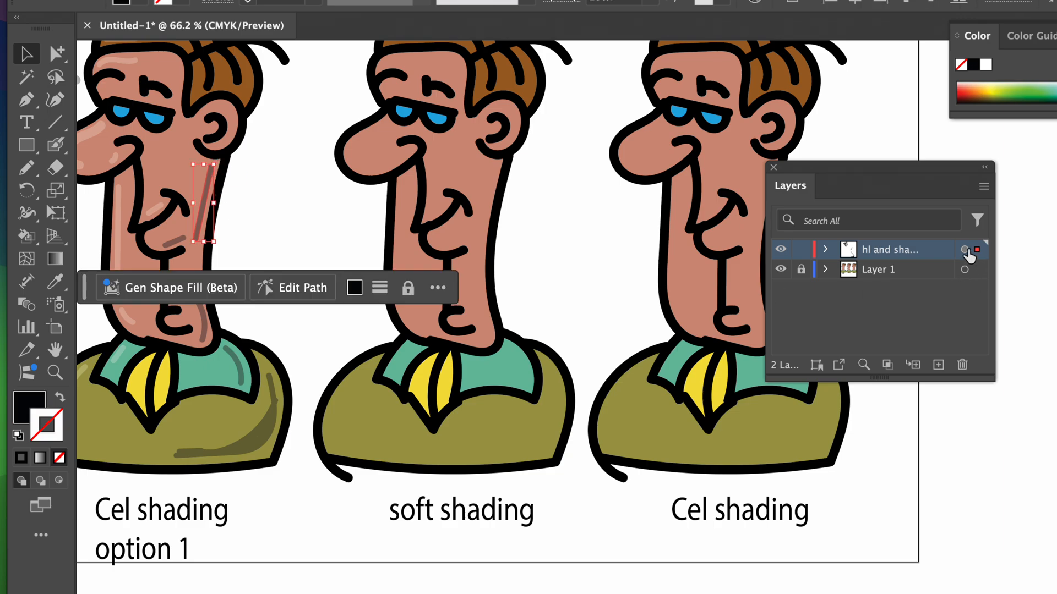
{"action": "left_click", "coordinate": [964, 249]}
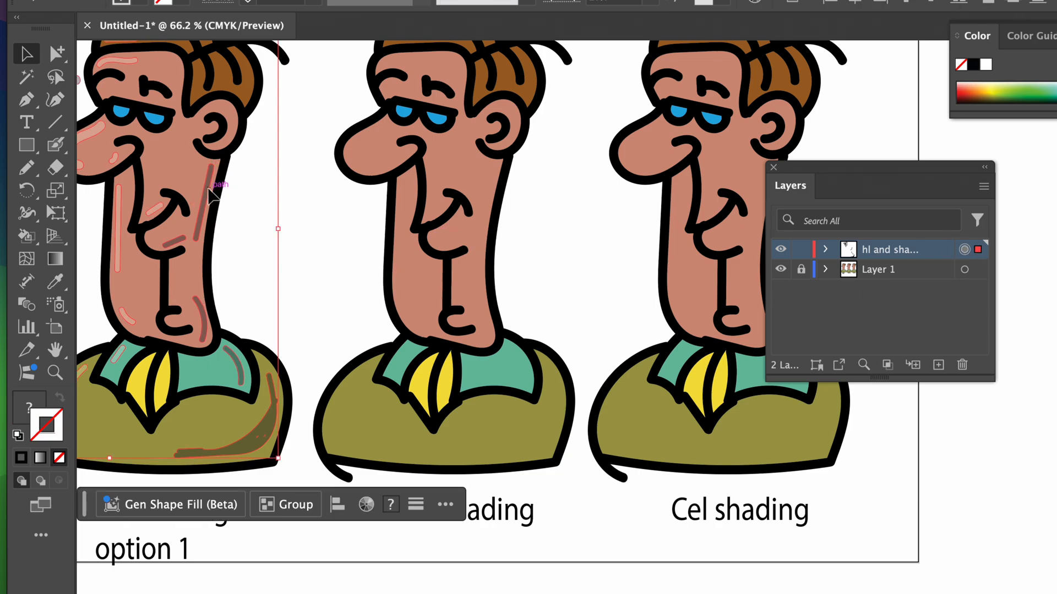
{"action": "mouse_move", "coordinate": [208, 189]}
{"action": "left_mouse_down"}
{"action": "mouse_move", "coordinate": [348, 254]}
{"action": "mouse_move", "coordinate": [365, 283]}
{"action": "mouse_move", "coordinate": [401, 290]}
{"action": "left_mouse_up"}
Move the copied highlight and shading strokes off the artboard into the empty area on its left
{"action": "key", "text": "super+minus"}
{"action": "key", "text": "super+minus"}
{"action": "key", "text": "super+minus"}
{"action": "key", "text": "super+minus"}
{"action": "left_click_drag", "start_coordinate": [632, 316], "coordinate": [304, 212]}
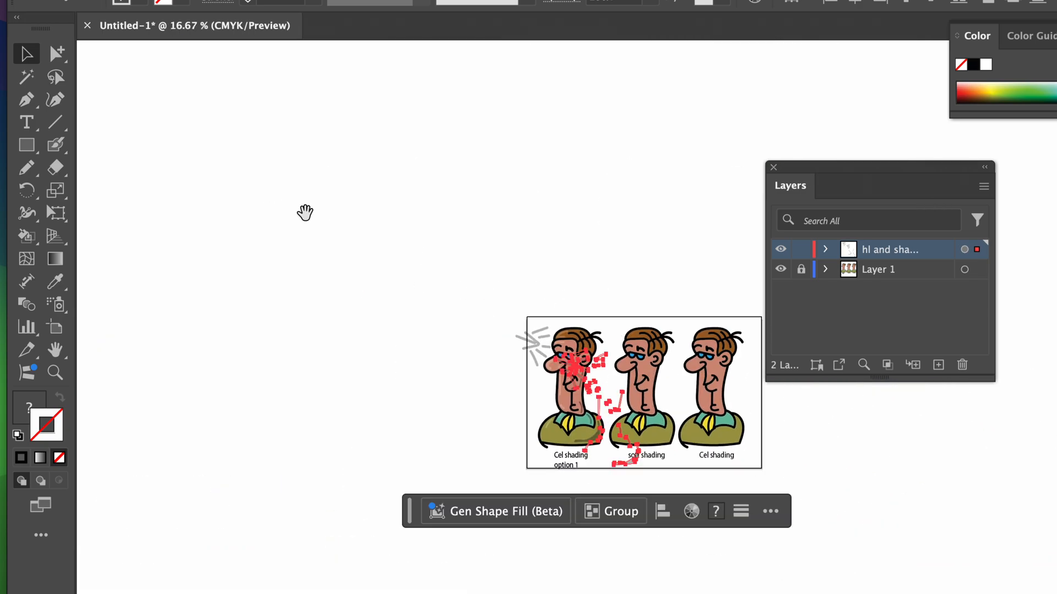
{"action": "left_click_drag", "start_coordinate": [456, 266], "coordinate": [234, 156]}
{"action": "left_click_drag", "start_coordinate": [402, 298], "coordinate": [234, 358]}
Delete the light rays from the copied strokes, keeping only the highlights and shadows
{"action": "left_click_drag", "start_coordinate": [140, 275], "coordinate": [197, 341]}
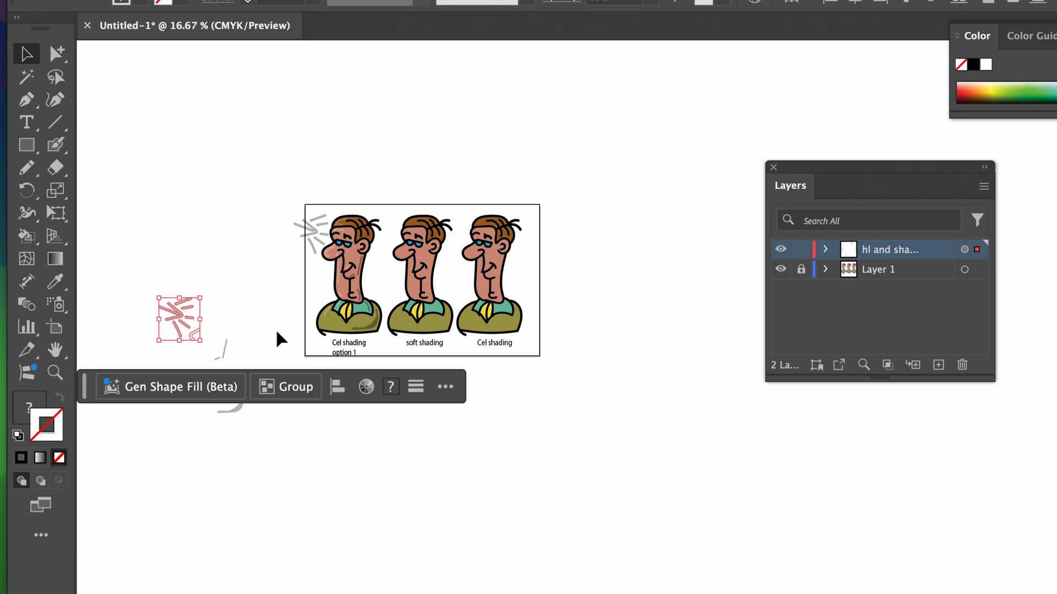
{"action": "left_click", "coordinate": [242, 309]}
{"action": "left_click", "coordinate": [193, 330]}
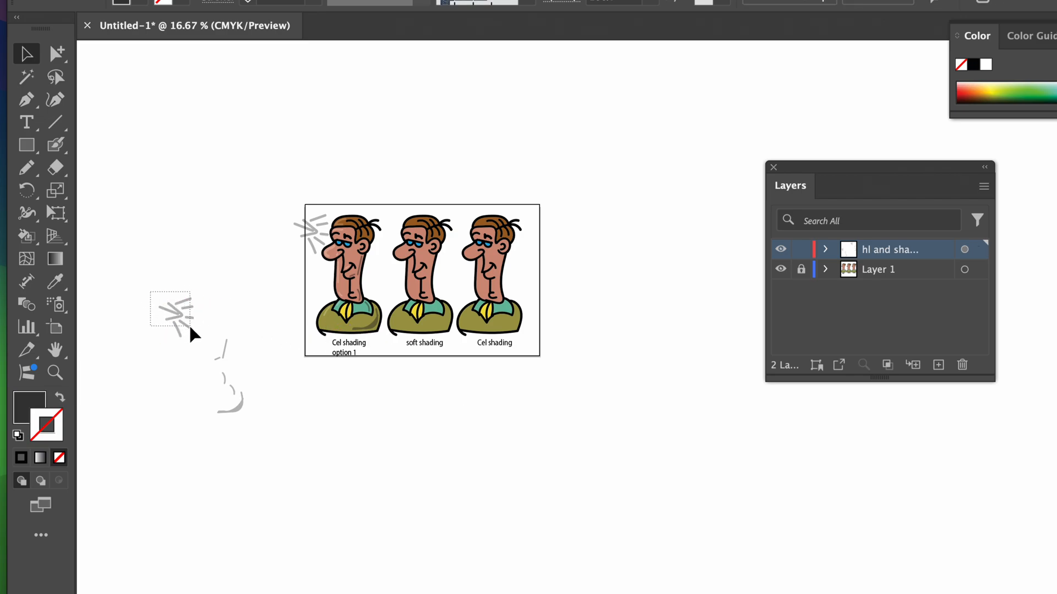
{"action": "key", "text": "Delete"}
{"action": "key", "text": "ctrl+z"}
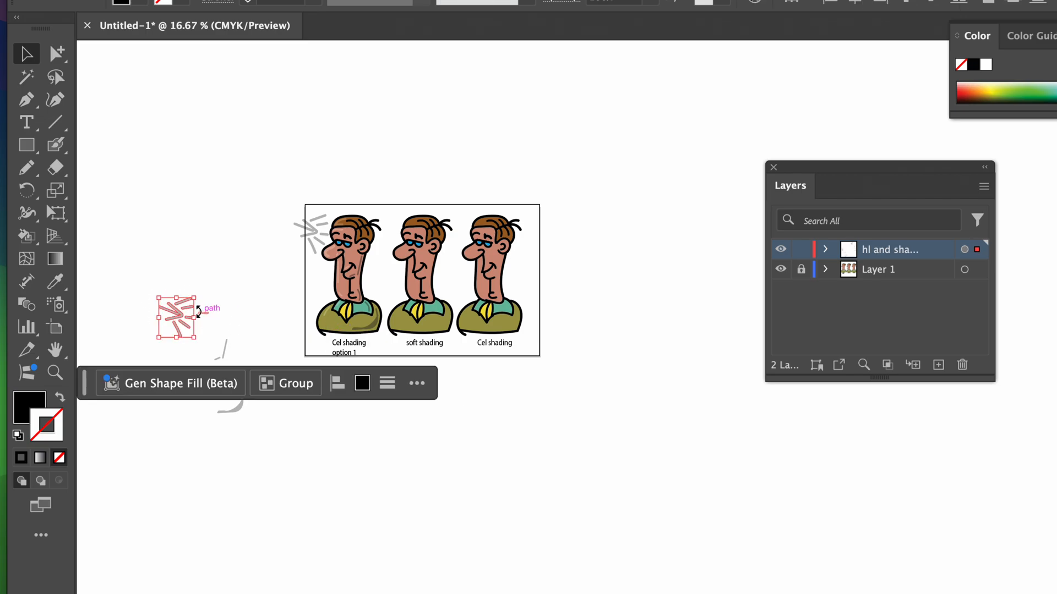
{"action": "left_click_drag", "start_coordinate": [153, 292], "coordinate": [190, 330]}
{"action": "key", "text": "Delete"}
{"action": "left_click", "coordinate": [190, 320]}
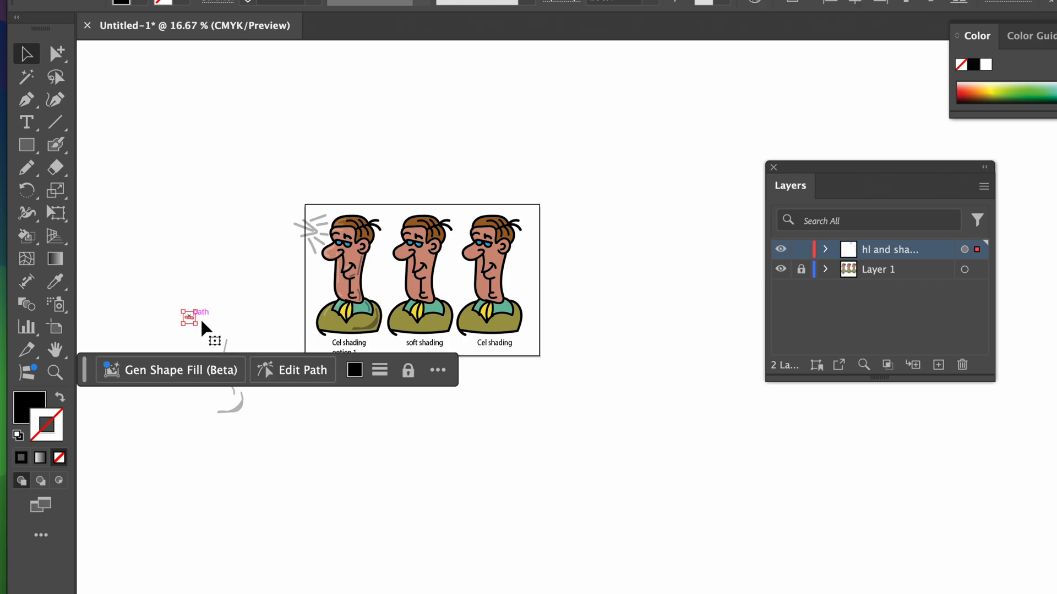
{"action": "key", "text": "Delete"}
Select the remaining copied highlights and shadows and align them over the middle "soft shading" character
{"action": "left_click_drag", "start_coordinate": [170, 312], "coordinate": [279, 452]}
{"action": "mouse_move", "coordinate": [238, 413]}
{"action": "left_mouse_down"}
{"action": "mouse_move", "coordinate": [366, 344]}
{"action": "mouse_move", "coordinate": [427, 273]}
{"action": "mouse_move", "coordinate": [439, 309]}
{"action": "mouse_move", "coordinate": [434, 295]}
{"action": "left_mouse_up"}
{"action": "left_click_drag", "start_coordinate": [395, 220], "coordinate": [719, 453]}
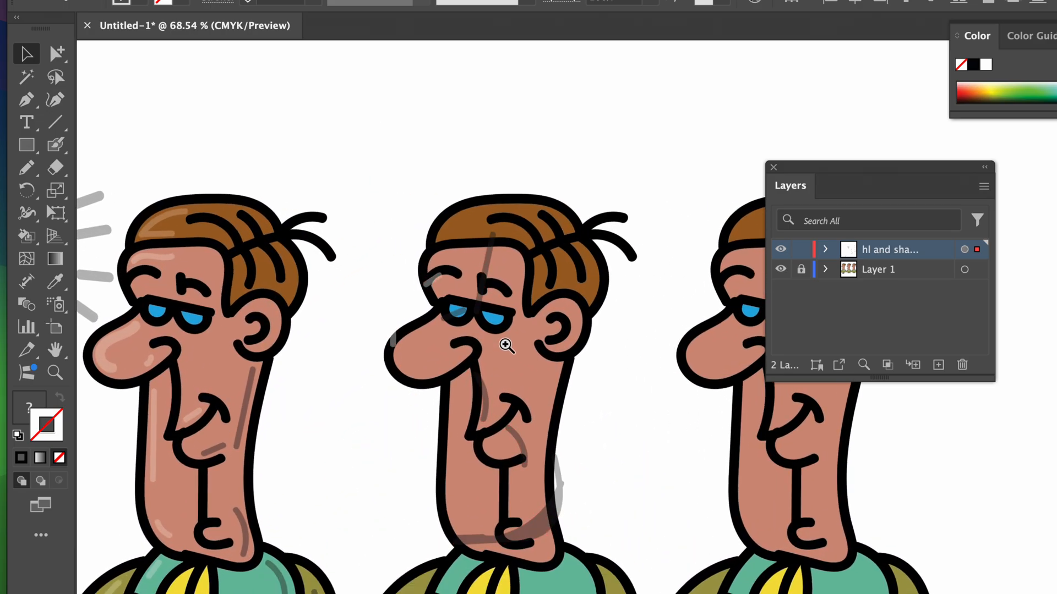
{"action": "left_click_drag", "start_coordinate": [503, 342], "coordinate": [480, 290]}
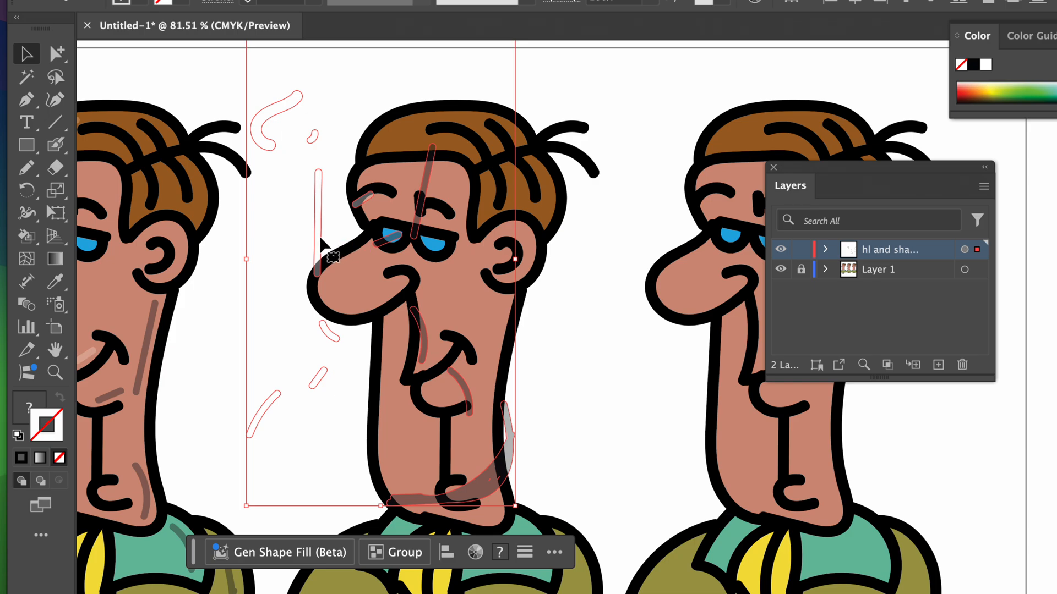
{"action": "mouse_move", "coordinate": [320, 242]}
{"action": "left_mouse_down"}
{"action": "mouse_move", "coordinate": [377, 278]}
{"action": "mouse_move", "coordinate": [400, 410]}
{"action": "mouse_move", "coordinate": [391, 396]}
{"action": "left_mouse_up"}
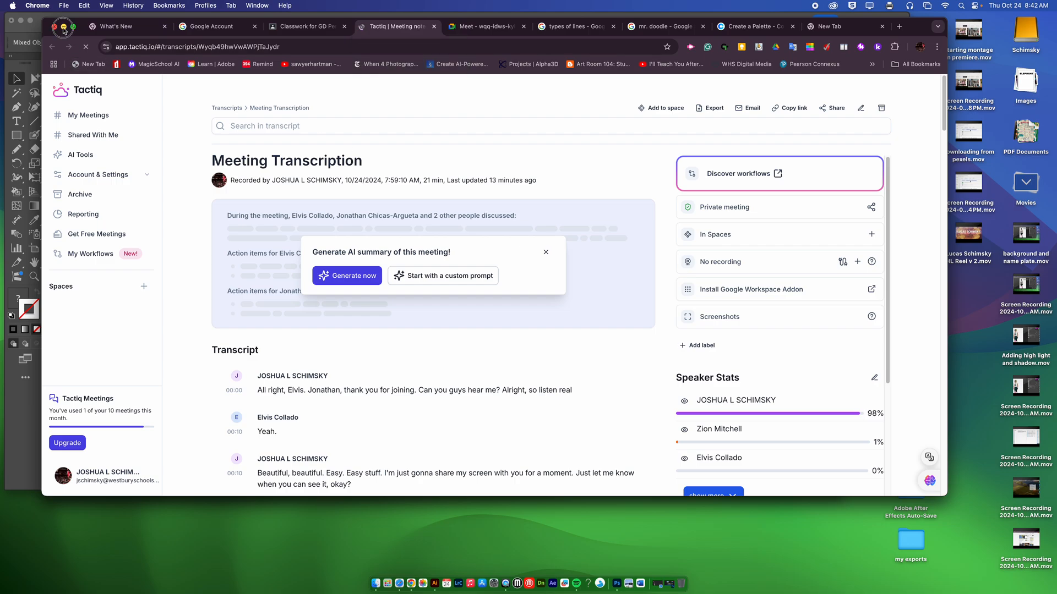
Close the Tactiq meeting transcript tab in Chrome and switch back to Illustrator
{"action": "left_click", "coordinate": [434, 27]}
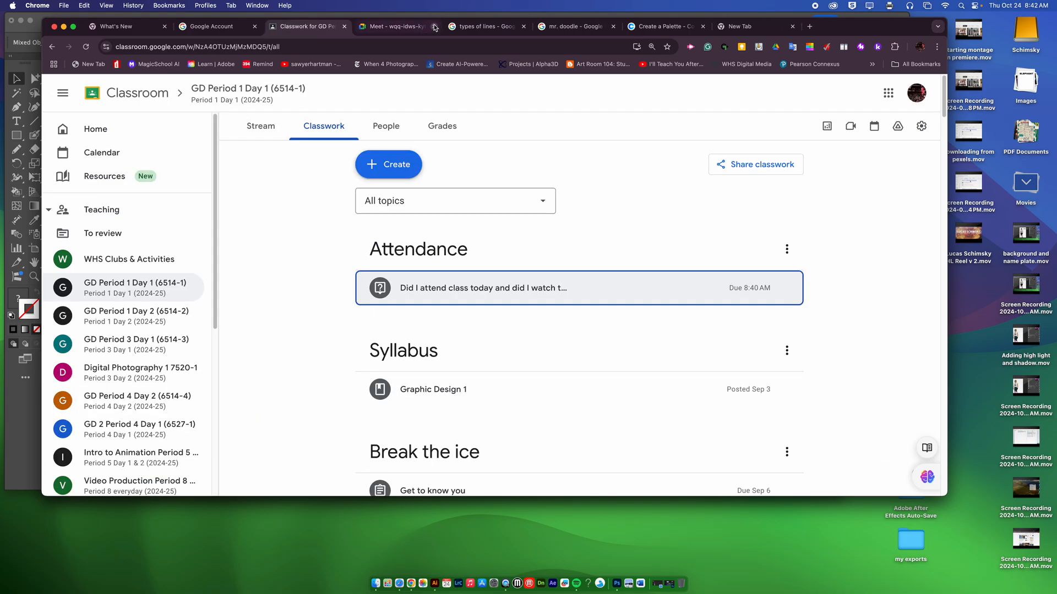
{"action": "left_click", "coordinate": [37, 28]}
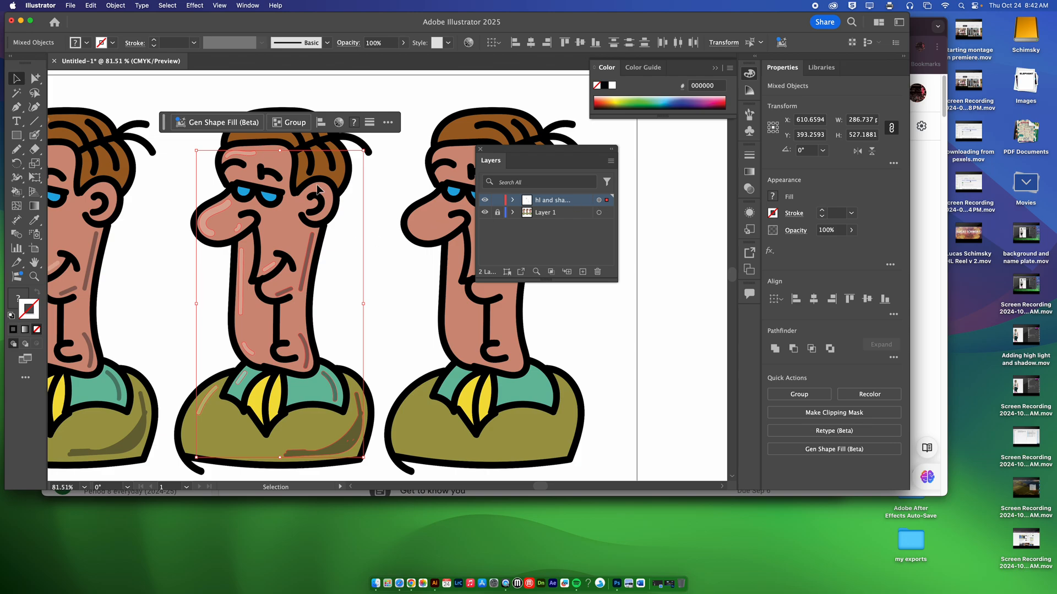
Apply a Gaussian Blur with a 10-pixel radius to the copied highlights and shadows on the "soft shading" character
{"action": "left_click", "coordinate": [193, 6]}
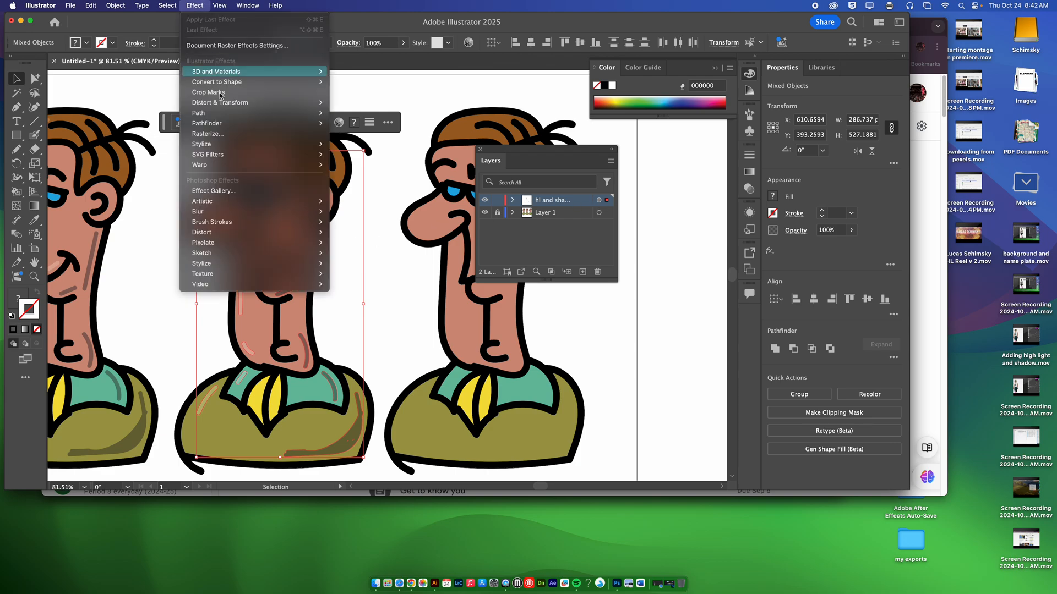
{"action": "mouse_move", "coordinate": [246, 211]}
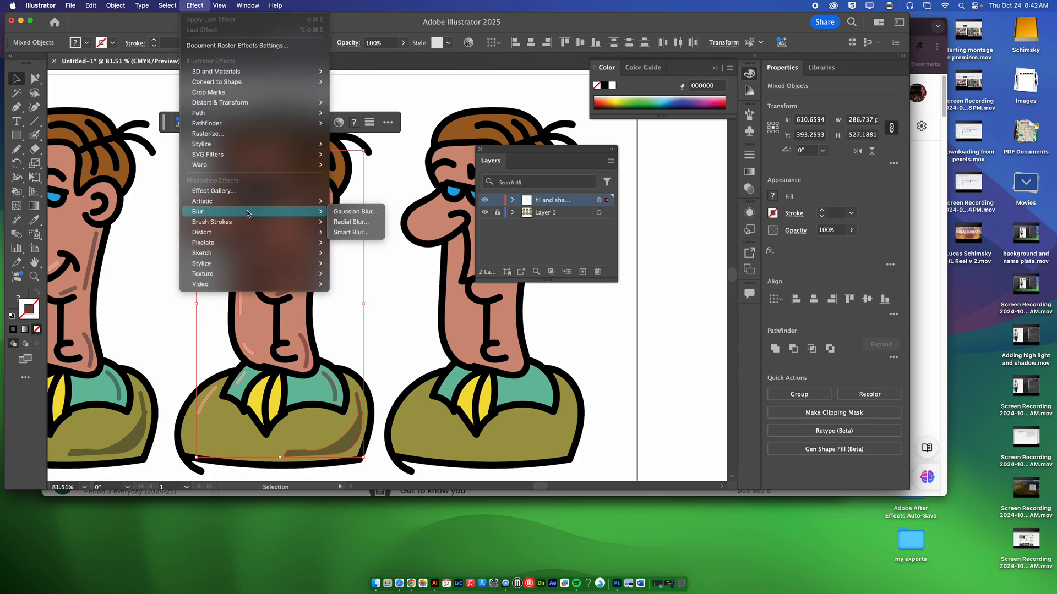
{"action": "left_click", "coordinate": [356, 212]}
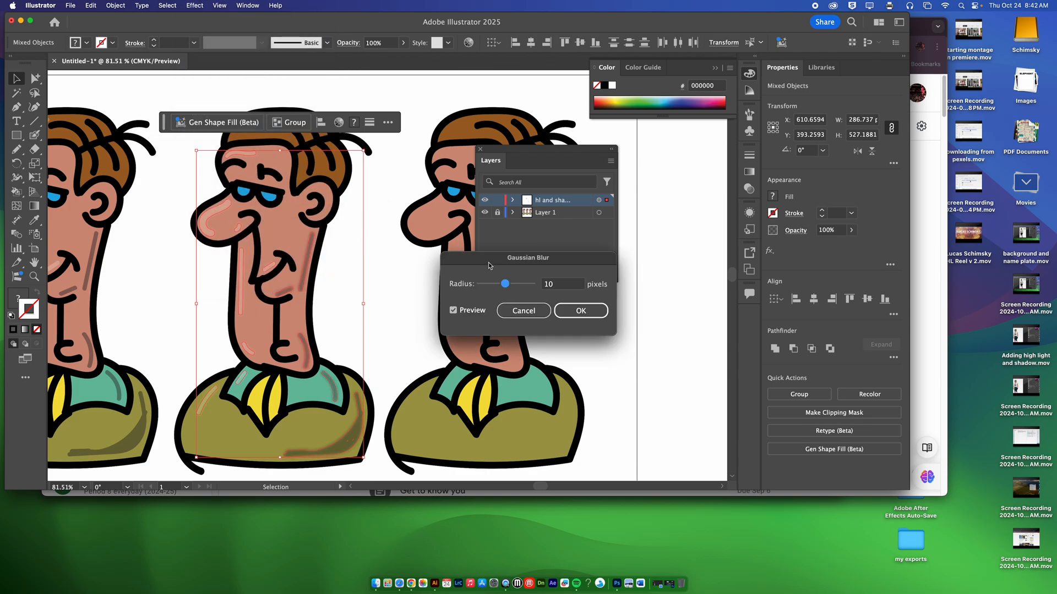
{"action": "left_click_drag", "start_coordinate": [489, 266], "coordinate": [390, 224]}
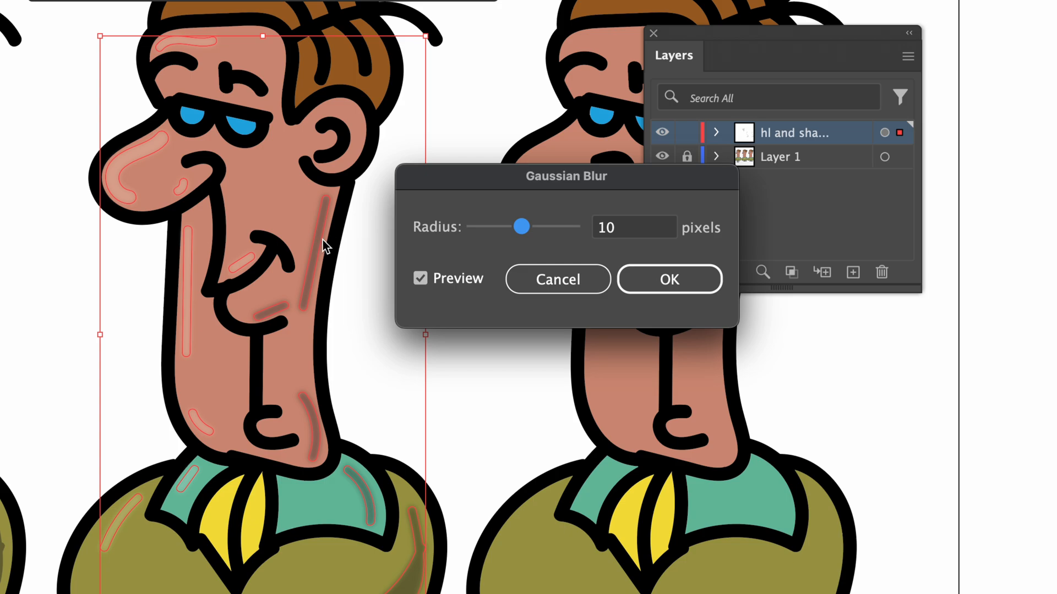
{"action": "left_click", "coordinate": [656, 282]}
{"action": "left_click", "coordinate": [456, 257]}
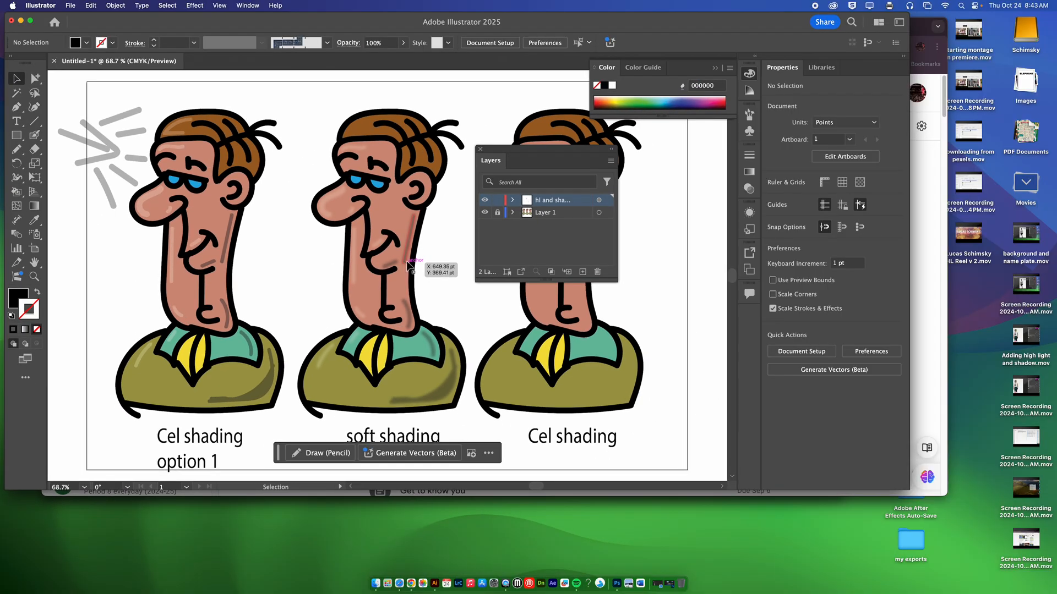
Clear the view of the third character and raise the highlight and shadow layer's opacity to 100%
{"action": "left_click_drag", "start_coordinate": [494, 152], "coordinate": [687, 173]}
{"action": "scroll", "coordinate": [550, 242], "scroll_direction": "right", "scroll_amount": 5}
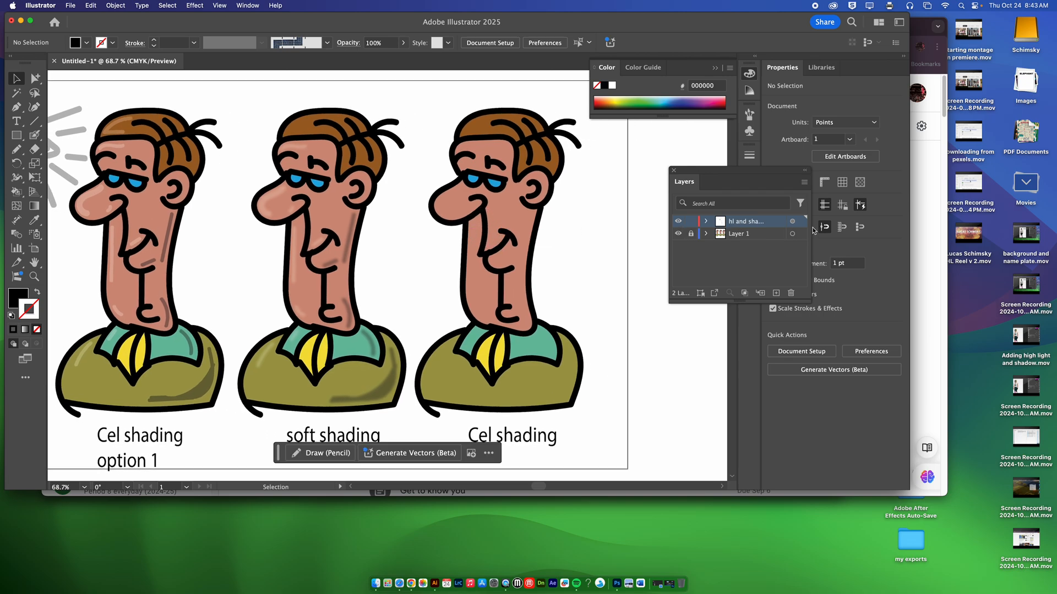
{"action": "left_click", "coordinate": [792, 220]}
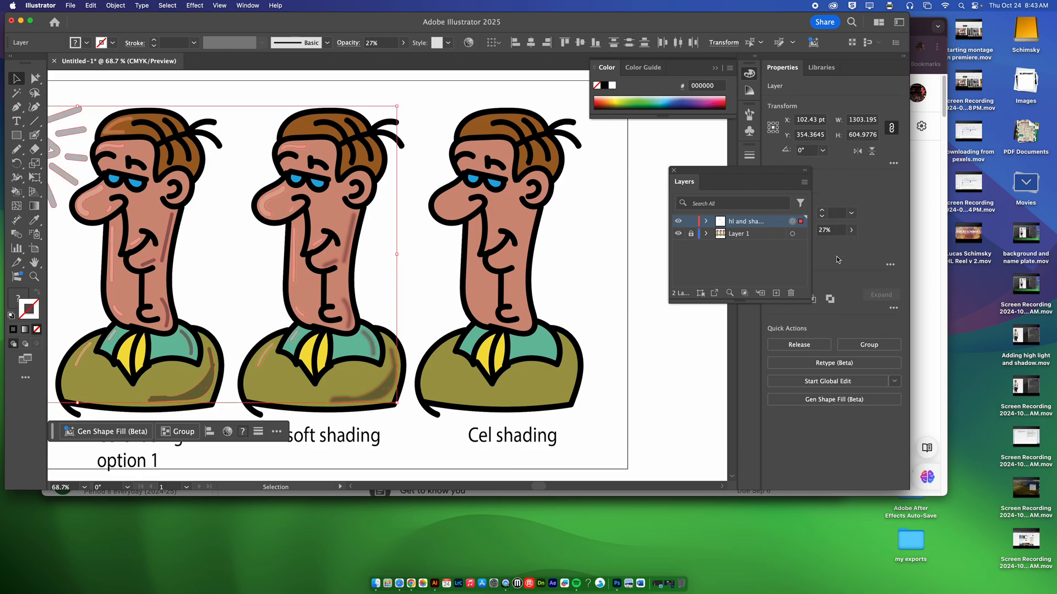
{"action": "left_click", "coordinate": [850, 231]}
{"action": "left_click_drag", "start_coordinate": [818, 244], "coordinate": [848, 244]}
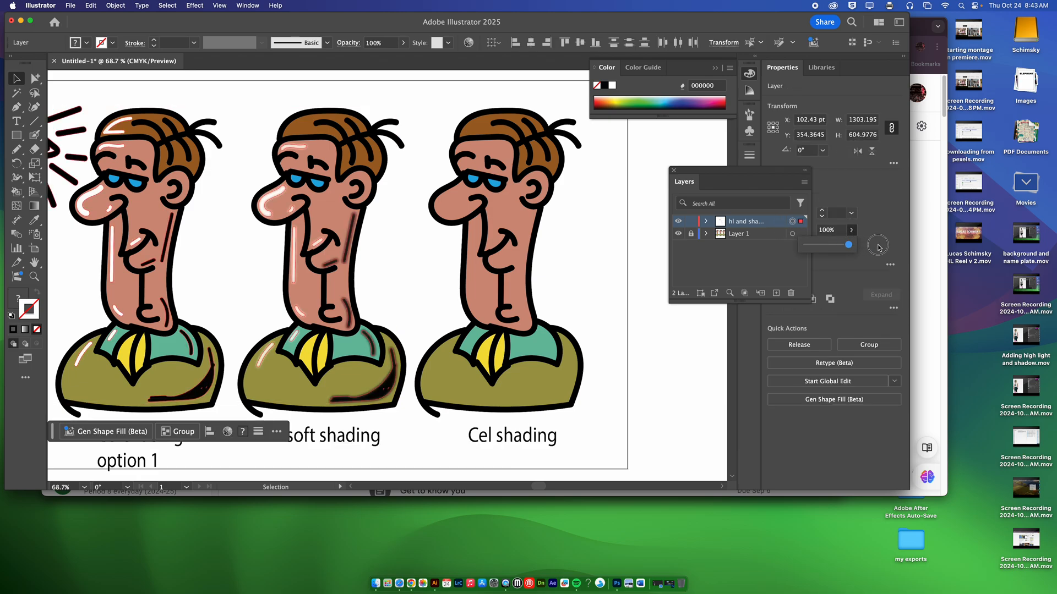
{"action": "left_click", "coordinate": [630, 223]}
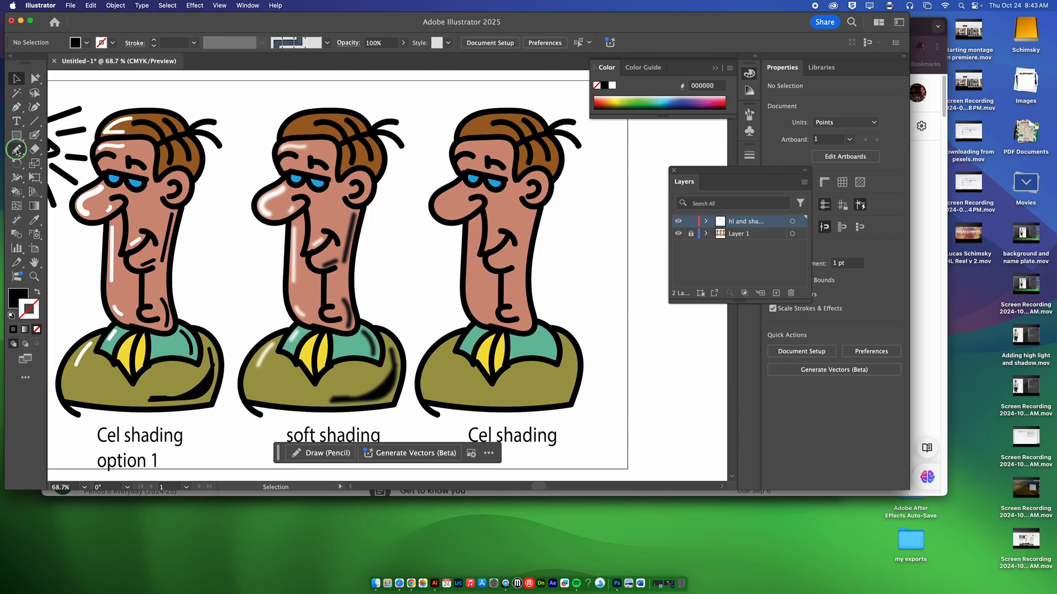
Draw a closed Pencil outline for a shadow down the third character's back side, from the hair to the shoulder
{"action": "left_click_drag", "start_coordinate": [17, 151], "coordinate": [55, 163]}
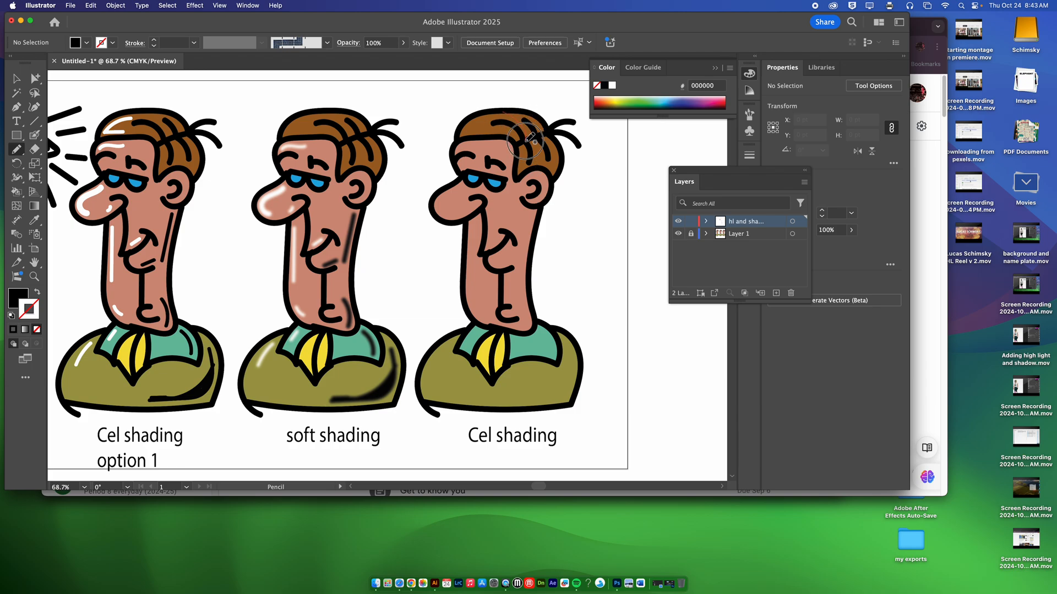
{"action": "mouse_move", "coordinate": [538, 154]}
{"action": "left_mouse_down"}
{"action": "mouse_move", "coordinate": [543, 195]}
{"action": "mouse_move", "coordinate": [516, 257]}
{"action": "mouse_move", "coordinate": [519, 329]}
{"action": "mouse_move", "coordinate": [544, 343]}
{"action": "mouse_move", "coordinate": [550, 380]}
{"action": "mouse_move", "coordinate": [536, 408]}
{"action": "mouse_move", "coordinate": [552, 410]}
{"action": "mouse_move", "coordinate": [571, 400]}
{"action": "mouse_move", "coordinate": [574, 350]}
{"action": "mouse_move", "coordinate": [537, 320]}
{"action": "mouse_move", "coordinate": [527, 278]}
{"action": "mouse_move", "coordinate": [565, 154]}
{"action": "mouse_move", "coordinate": [509, 109]}
{"action": "left_mouse_up"}
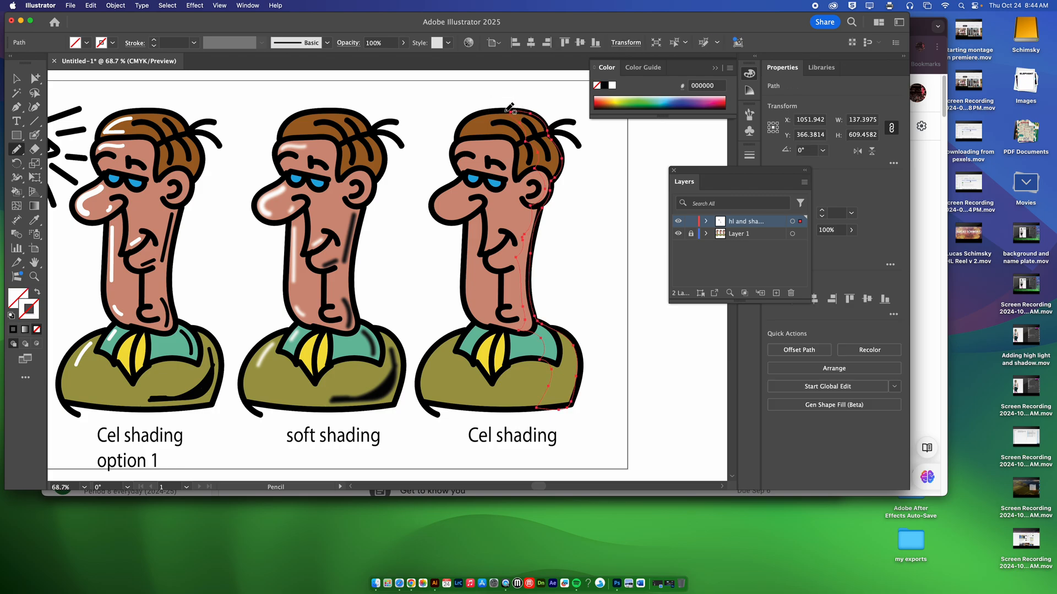
Try to fill the shadow outline with black, hex 000000, using the Color Picker
{"action": "double_click", "coordinate": [18, 297]}
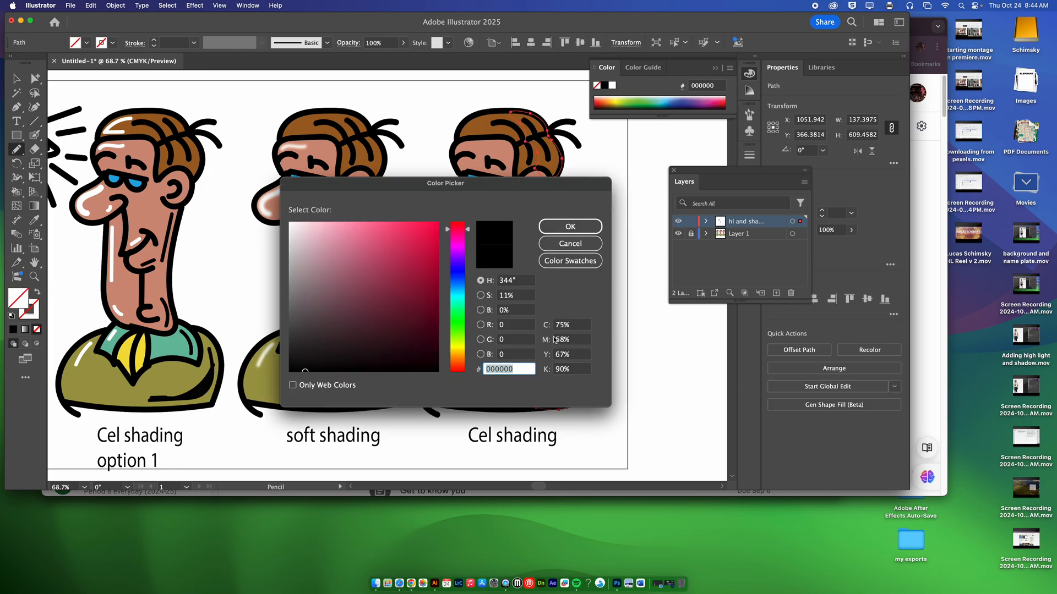
{"action": "left_click", "coordinate": [570, 226]}
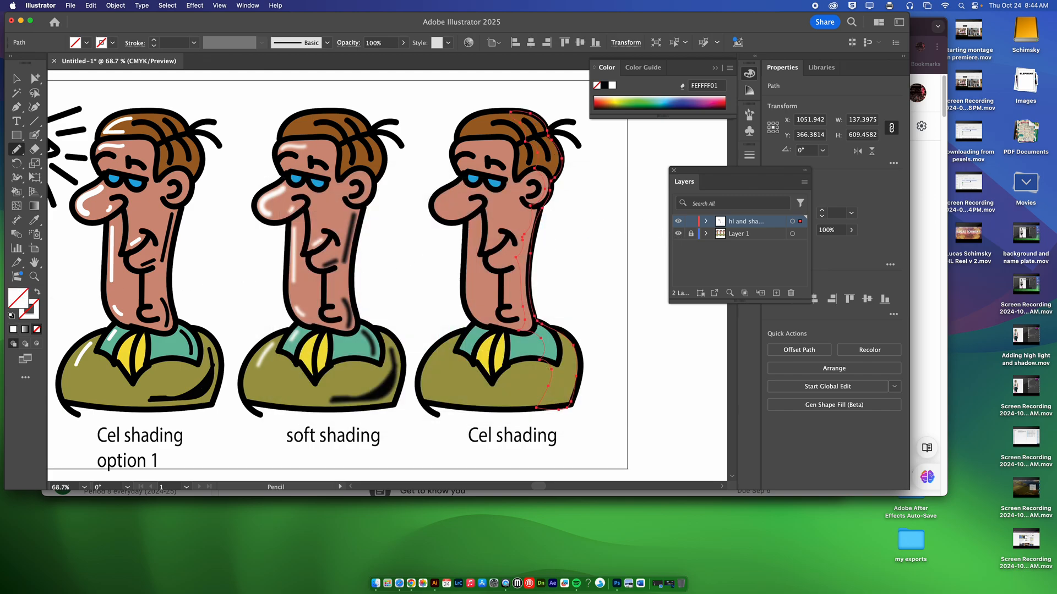
{"action": "double_click", "coordinate": [23, 301]}
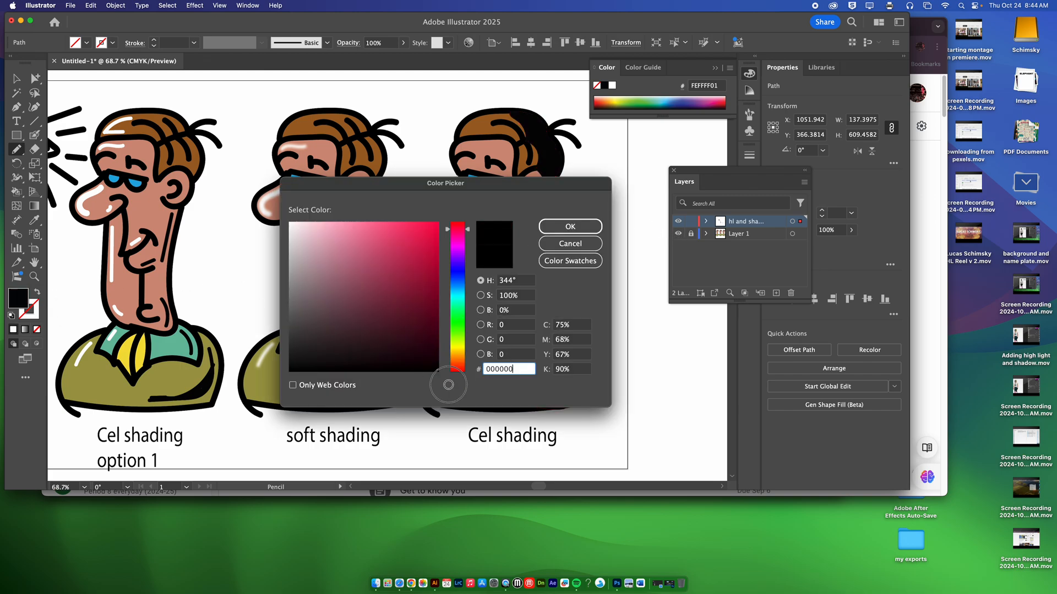
{"action": "left_click", "coordinate": [565, 229]}
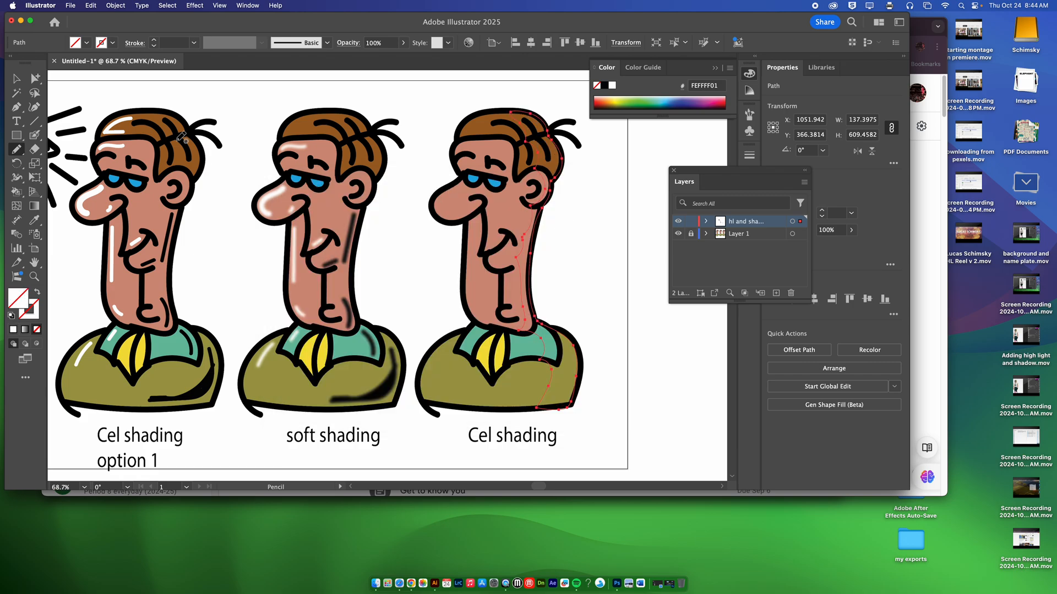
Fill the third character's shadow shape with the Black swatch and deselect it
{"action": "left_click", "coordinate": [85, 48]}
{"action": "left_click", "coordinate": [33, 86]}
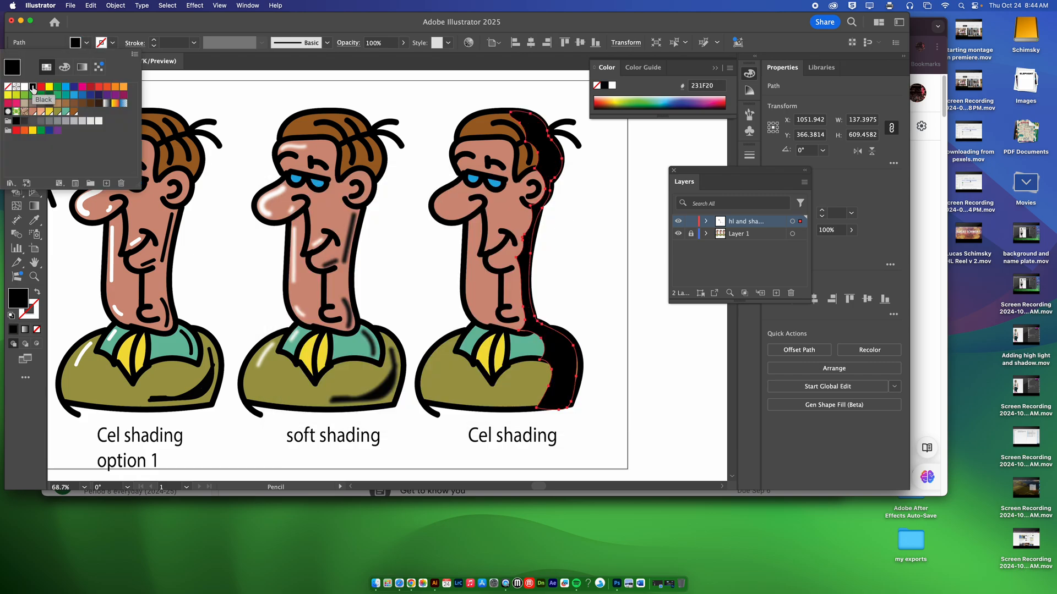
{"action": "left_click", "coordinate": [18, 78]}
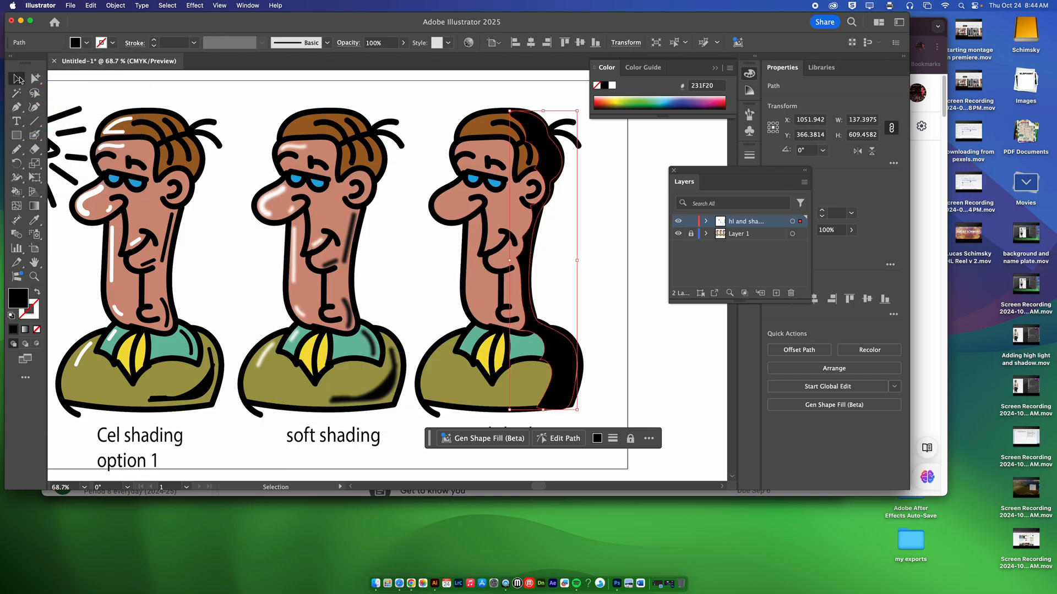
{"action": "left_click", "coordinate": [628, 192]}
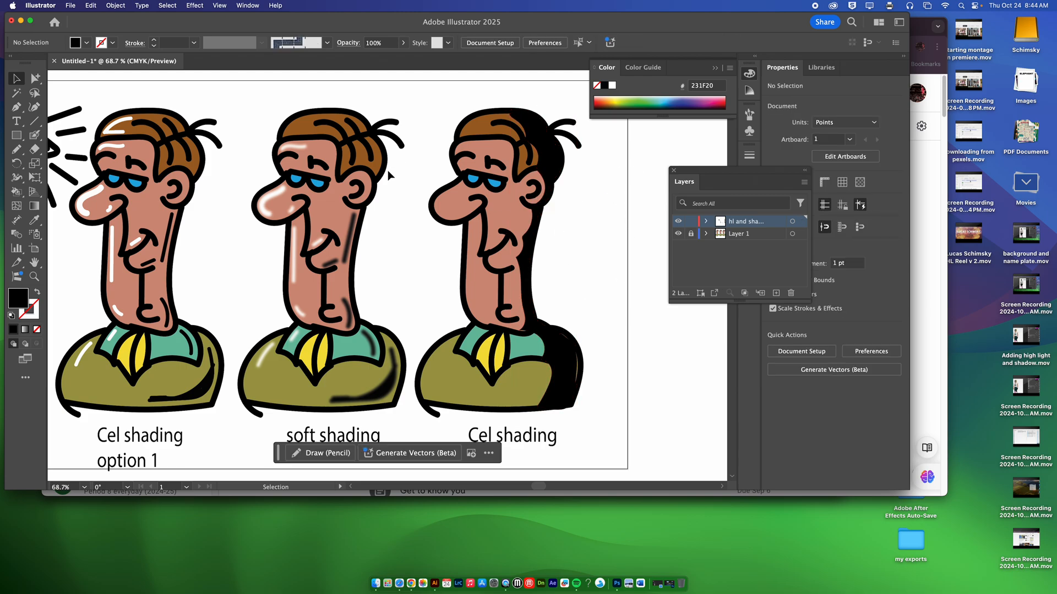
Draw a Pencil highlight shape down the third character's front side, from forehead to shoulder, and fill it with white
{"action": "left_click", "coordinate": [17, 149]}
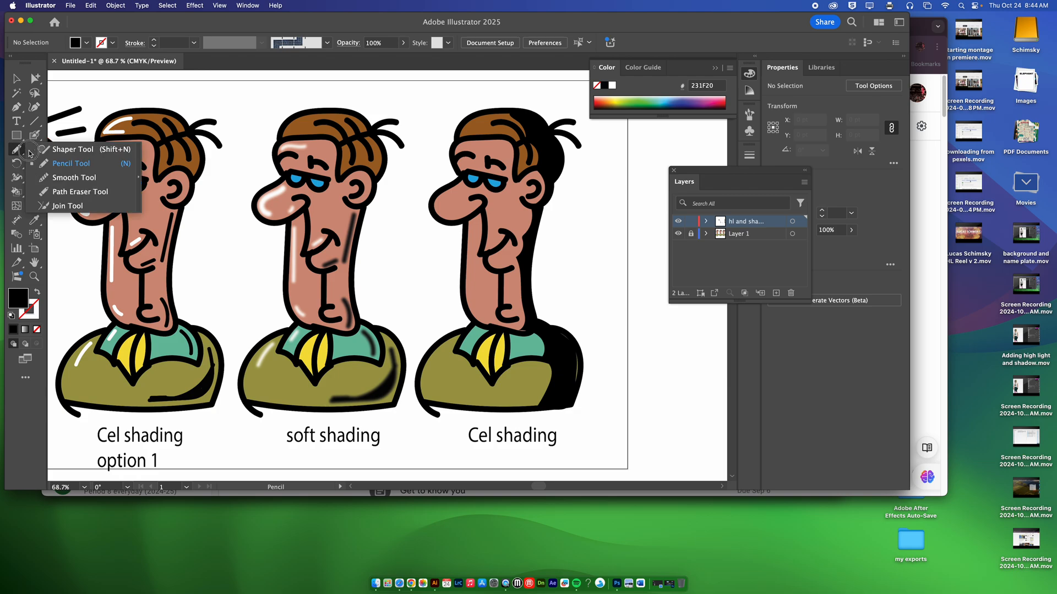
{"action": "mouse_move", "coordinate": [468, 142]}
{"action": "left_mouse_down"}
{"action": "mouse_move", "coordinate": [458, 164]}
{"action": "mouse_move", "coordinate": [470, 171]}
{"action": "mouse_move", "coordinate": [443, 194]}
{"action": "mouse_move", "coordinate": [456, 221]}
{"action": "mouse_move", "coordinate": [469, 217]}
{"action": "mouse_move", "coordinate": [483, 320]}
{"action": "mouse_move", "coordinate": [461, 325]}
{"action": "mouse_move", "coordinate": [467, 337]}
{"action": "mouse_move", "coordinate": [417, 383]}
{"action": "mouse_move", "coordinate": [429, 349]}
{"action": "mouse_move", "coordinate": [467, 322]}
{"action": "mouse_move", "coordinate": [461, 234]}
{"action": "mouse_move", "coordinate": [428, 212]}
{"action": "mouse_move", "coordinate": [463, 139]}
{"action": "mouse_move", "coordinate": [458, 145]}
{"action": "left_mouse_up"}
{"action": "left_click", "coordinate": [87, 43]}
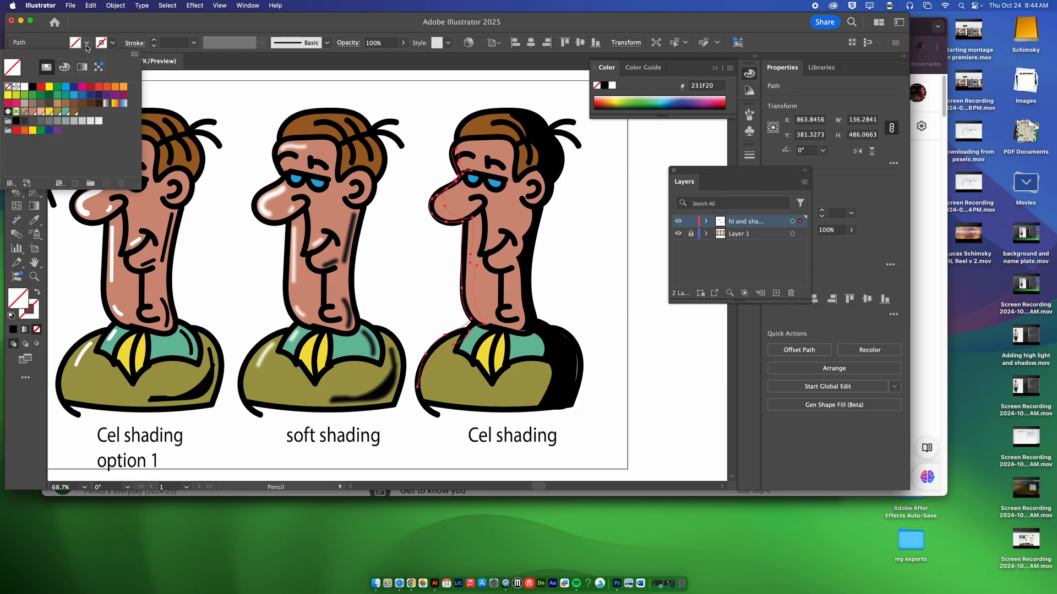
{"action": "left_click", "coordinate": [24, 87]}
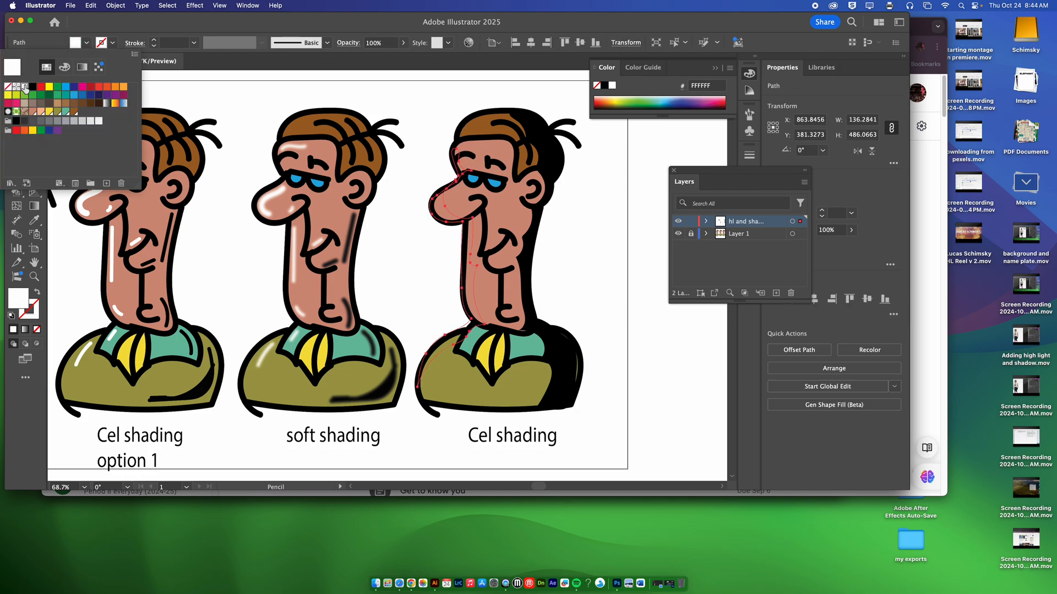
{"action": "left_click", "coordinate": [126, 30]}
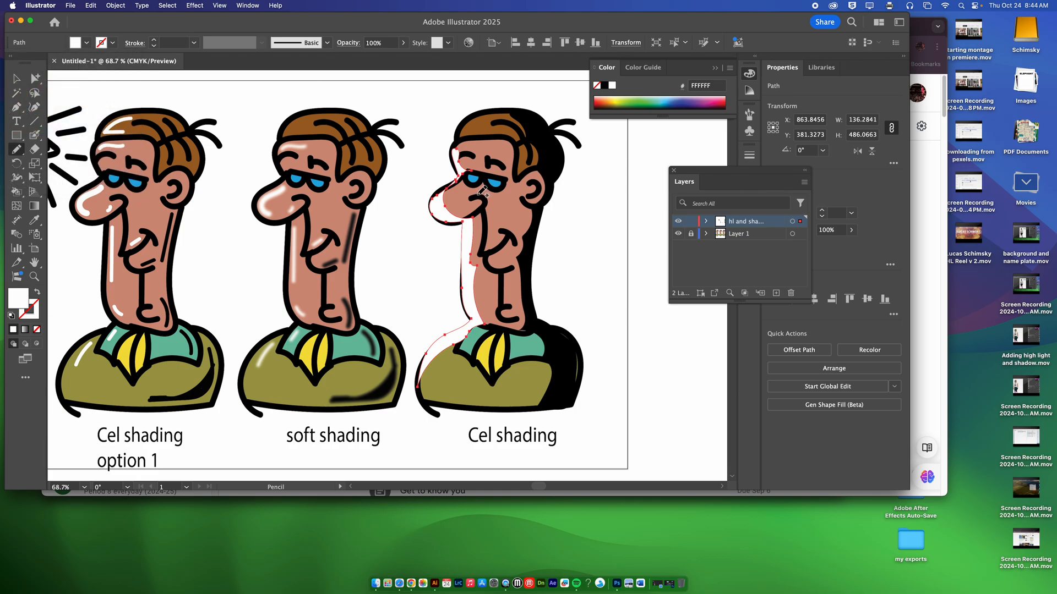
Lower the opacity of the whole highlight and shadow layer to 32% and deselect everything
{"action": "left_click", "coordinate": [791, 222]}
{"action": "left_click", "coordinate": [850, 231]}
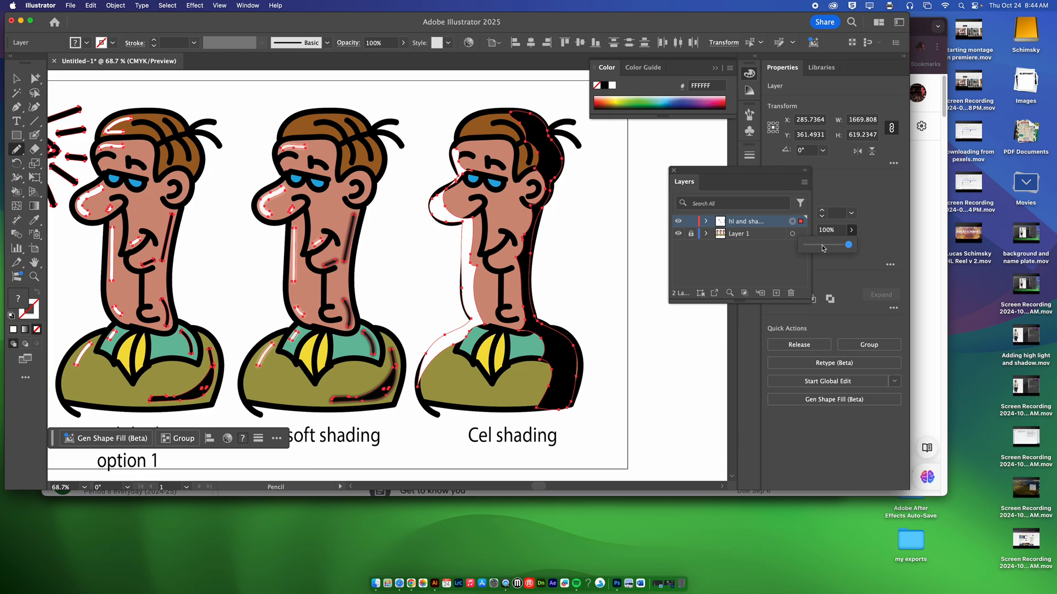
{"action": "left_click_drag", "start_coordinate": [822, 248], "coordinate": [819, 248]}
{"action": "key", "text": "super+shift+a"}
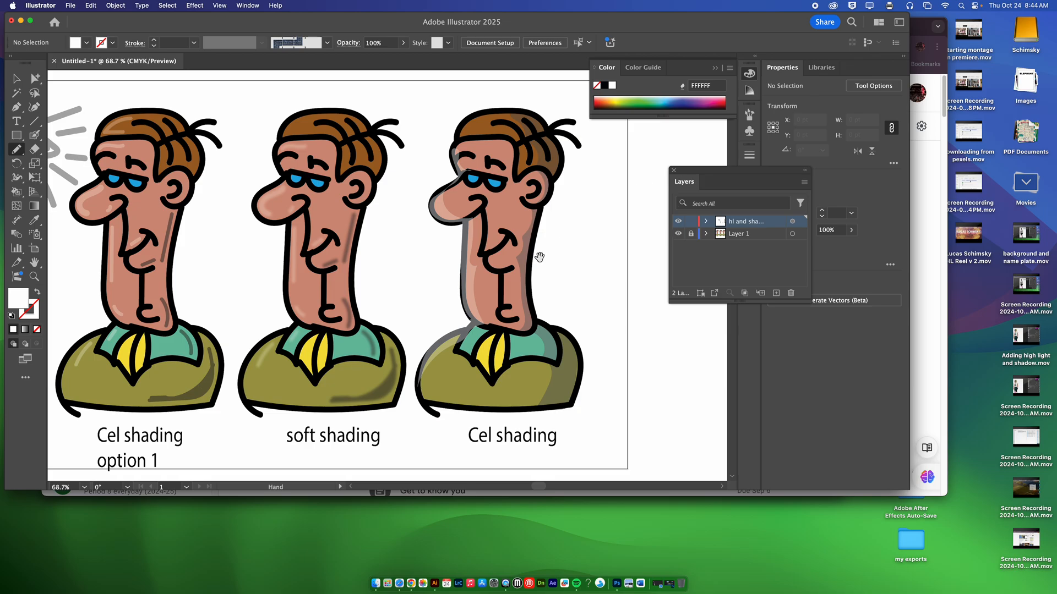
Erase the part of the white highlight overlapping the black outline along the front of the third character's neck, using a smaller eraser
{"action": "scroll", "coordinate": [520, 278], "scroll_direction": "up", "scroll_amount": 5}
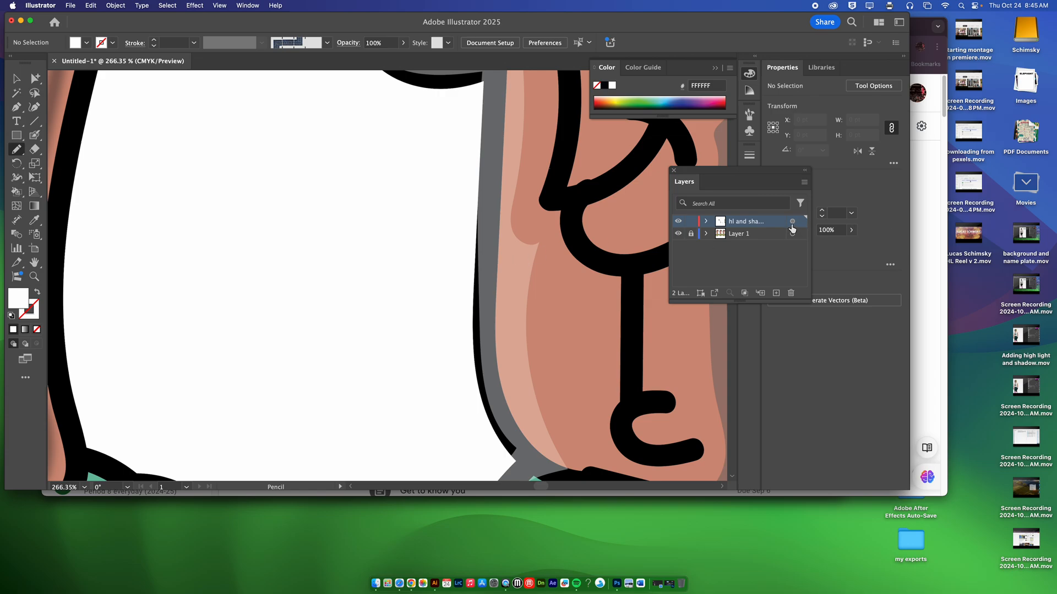
{"action": "left_click", "coordinate": [791, 221]}
{"action": "left_click", "coordinate": [34, 149]}
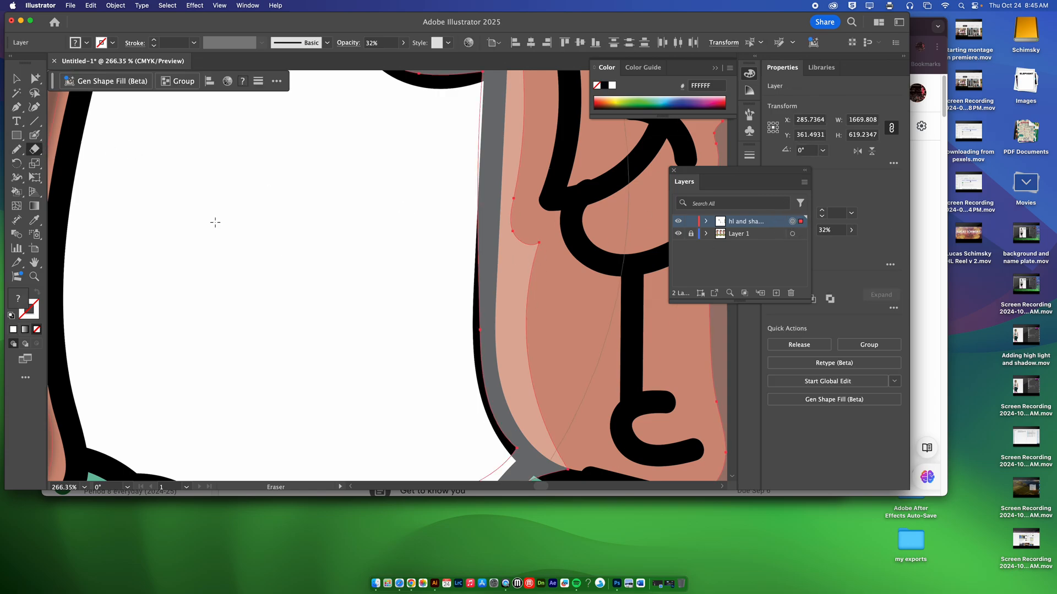
{"action": "key", "text": "bracketleft"}
{"action": "key", "text": "bracketleft"}
{"action": "key", "text": "bracketleft"}
{"action": "key", "text": "bracketleft"}
{"action": "key", "text": "bracketleft"}
{"action": "key", "text": "bracketleft"}
{"action": "key", "text": "bracketleft"}
{"action": "key", "text": "bracketleft"}
{"action": "key", "text": "bracketleft"}
{"action": "key", "text": "bracketleft"}
{"action": "key", "text": "bracketleft"}
{"action": "key", "text": "bracketleft"}
{"action": "key", "text": "bracketleft"}
{"action": "key", "text": "bracketleft"}
{"action": "key", "text": "bracketleft"}
{"action": "key", "text": "bracketleft"}
{"action": "key", "text": "bracketleft"}
{"action": "key", "text": "bracketleft"}
{"action": "key", "text": "bracketleft"}
{"action": "key", "text": "bracketleft"}
{"action": "key", "text": "bracketleft"}
{"action": "key", "text": "bracketleft"}
{"action": "key", "text": "bracketleft"}
{"action": "key", "text": "bracketleft"}
{"action": "key", "text": "bracketleft"}
{"action": "key", "text": "bracketleft"}
{"action": "key", "text": "bracketleft"}
{"action": "key", "text": "bracketleft"}
{"action": "key", "text": "bracketleft"}
{"action": "key", "text": "bracketleft"}
{"action": "key", "text": "bracketleft"}
{"action": "key", "text": "bracketleft"}
{"action": "key", "text": "bracketleft"}
{"action": "key", "text": "bracketleft"}
{"action": "left_click_drag", "start_coordinate": [463, 247], "coordinate": [468, 422]}
{"action": "left_click_drag", "start_coordinate": [463, 235], "coordinate": [471, 77]}
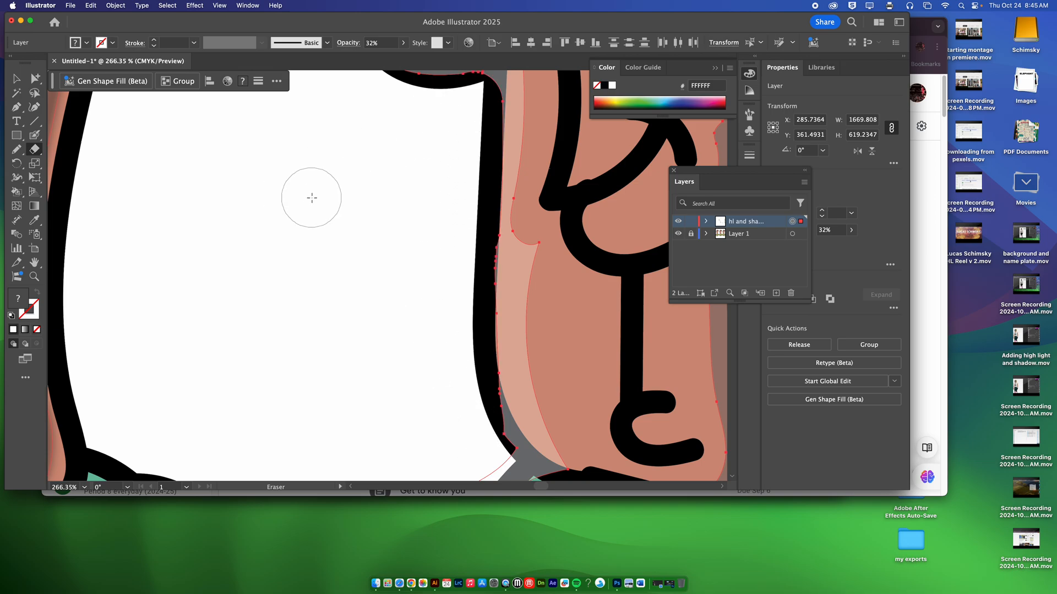
{"action": "key", "text": "super+minus"}
{"action": "key", "text": "super+minus"}
{"action": "key", "text": "super+minus"}
{"action": "key", "text": "super+minus"}
{"action": "key", "text": "super+minus"}
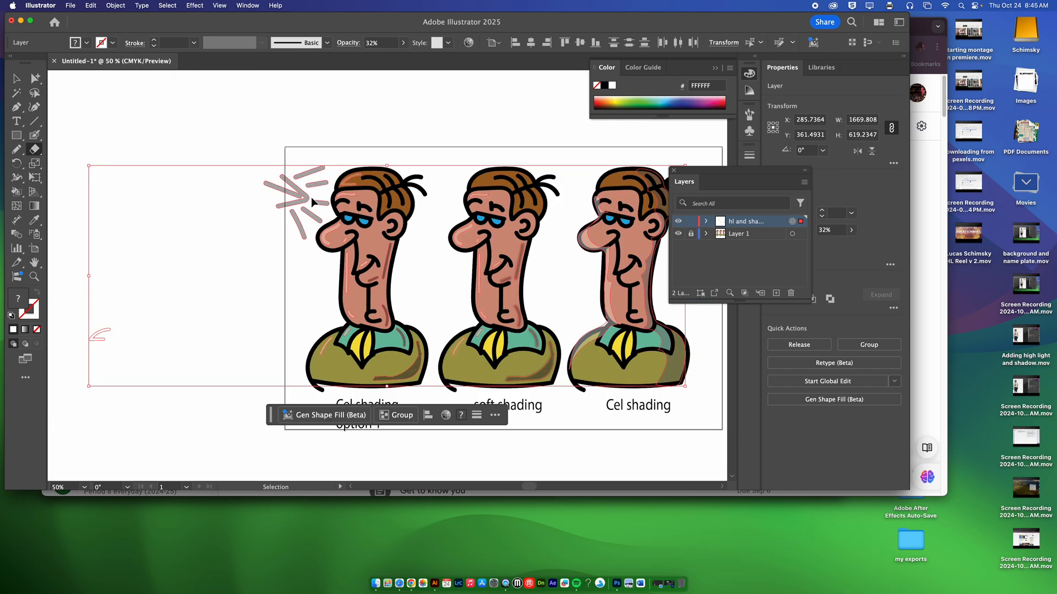
{"action": "left_click", "coordinate": [401, 141], "text": "super"}
Hide the highlight and shadow layer, unlock Layer 1, and place a copy of the third character beside the artboard
{"action": "left_click_drag", "start_coordinate": [509, 173], "coordinate": [331, 154]}
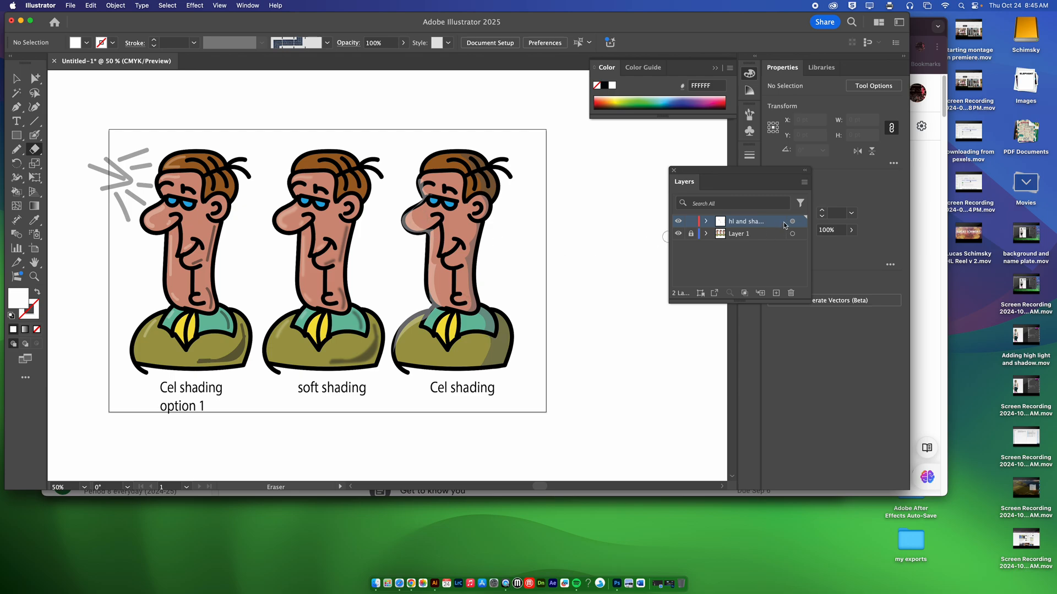
{"action": "left_click", "coordinate": [518, 230], "text": "alt+super"}
{"action": "left_click_drag", "start_coordinate": [424, 271], "coordinate": [467, 177]}
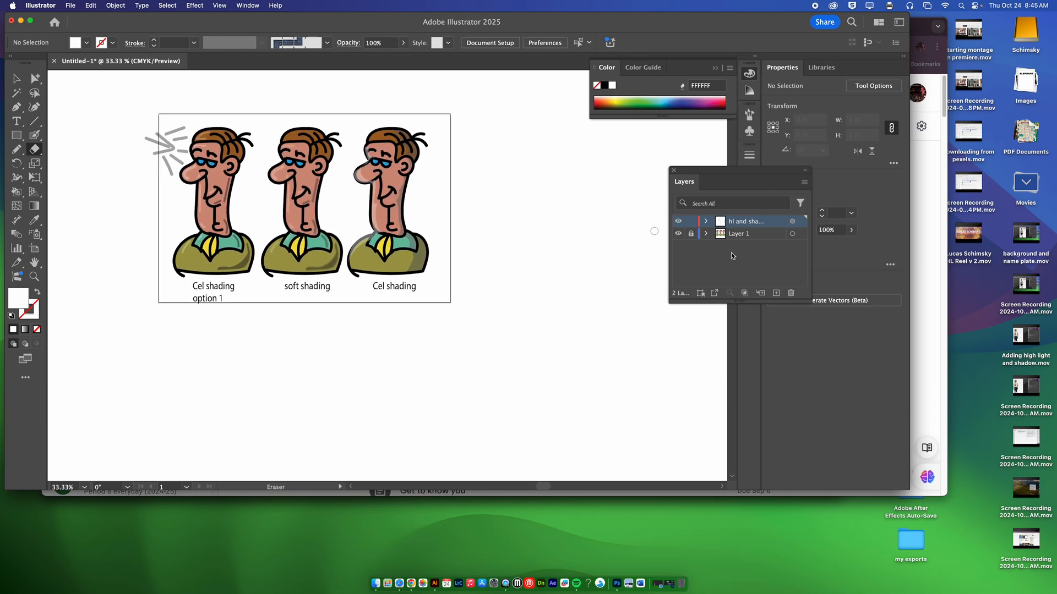
{"action": "left_click", "coordinate": [678, 221]}
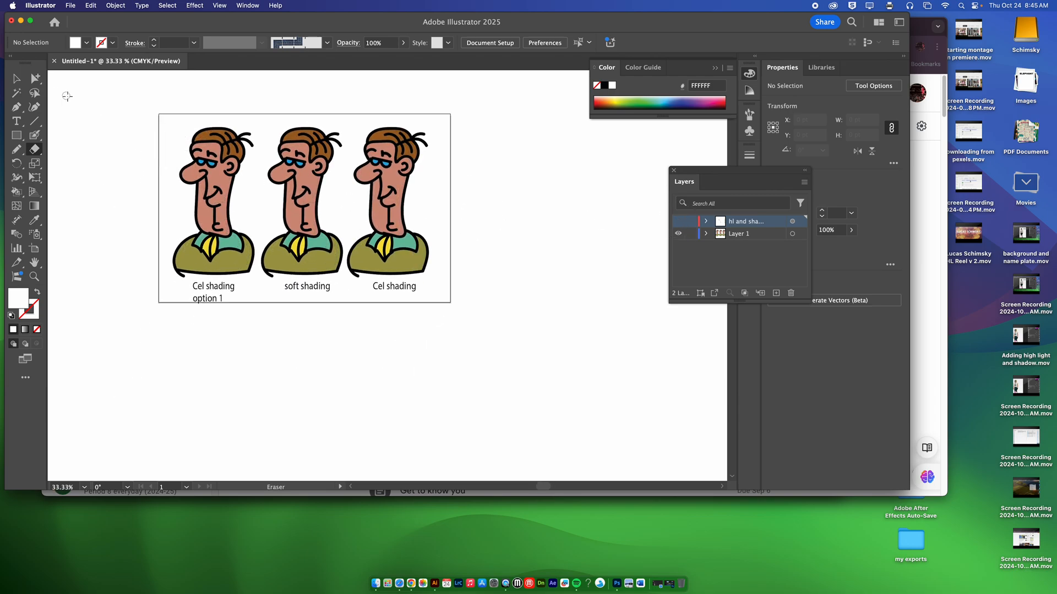
{"action": "key", "text": "v"}
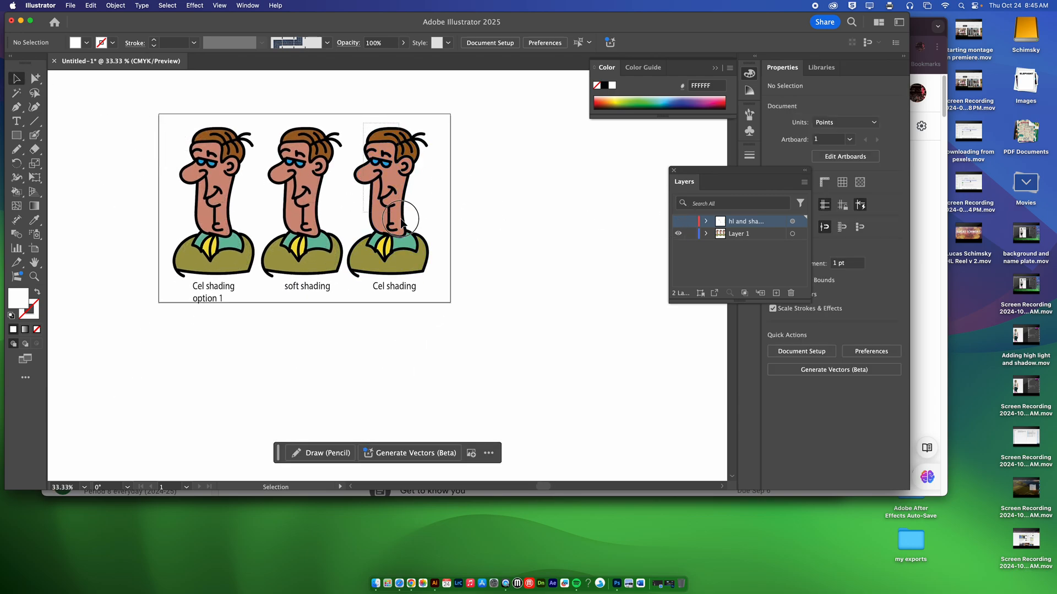
{"action": "left_click", "coordinate": [414, 270]}
{"action": "left_click_drag", "start_coordinate": [412, 269], "coordinate": [526, 270]}
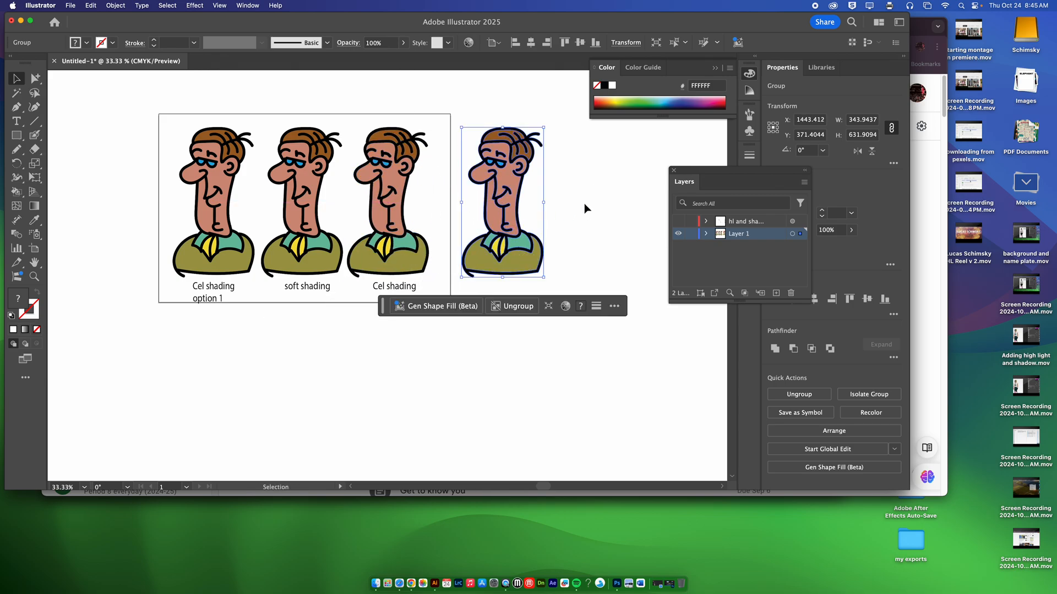
{"action": "left_click", "coordinate": [584, 203]}
Show the highlight and shadow layer, raise its opacity to 100%, and hide the layer again
{"action": "left_click", "coordinate": [747, 222]}
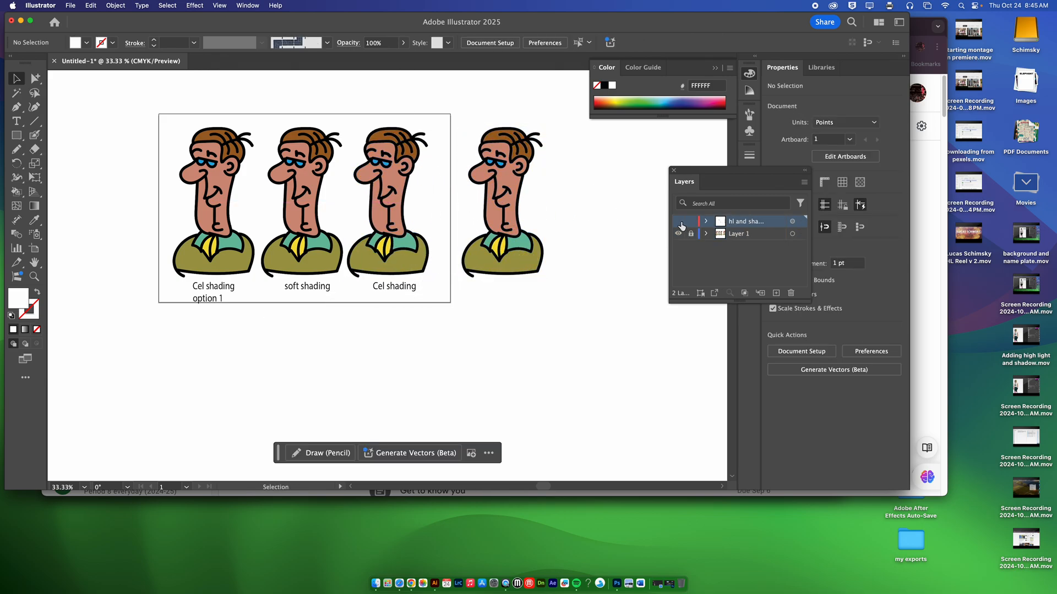
{"action": "left_click", "coordinate": [678, 221]}
{"action": "left_click", "coordinate": [791, 221]}
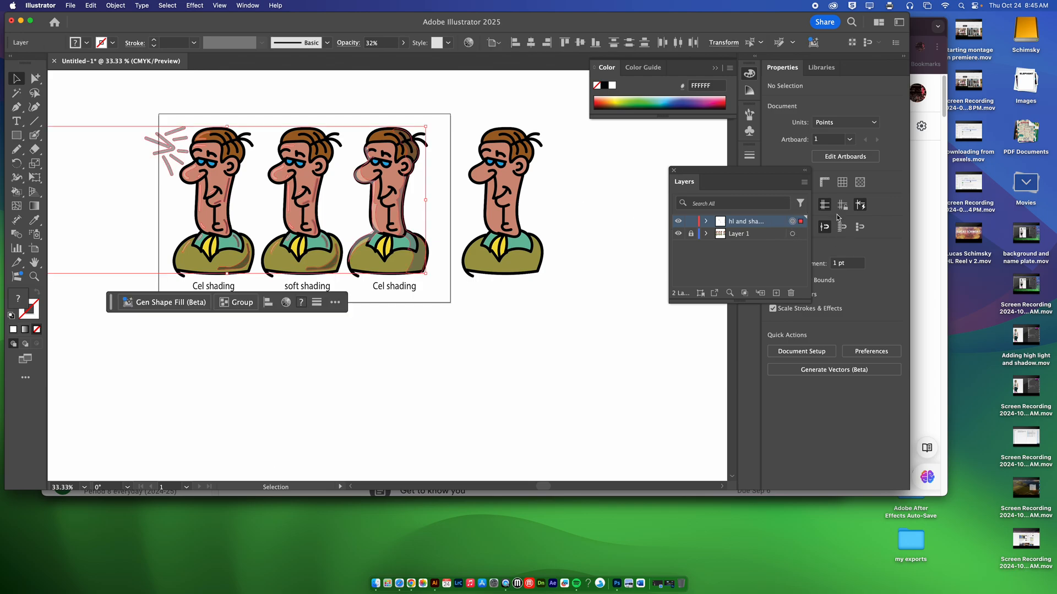
{"action": "left_click", "coordinate": [851, 230]}
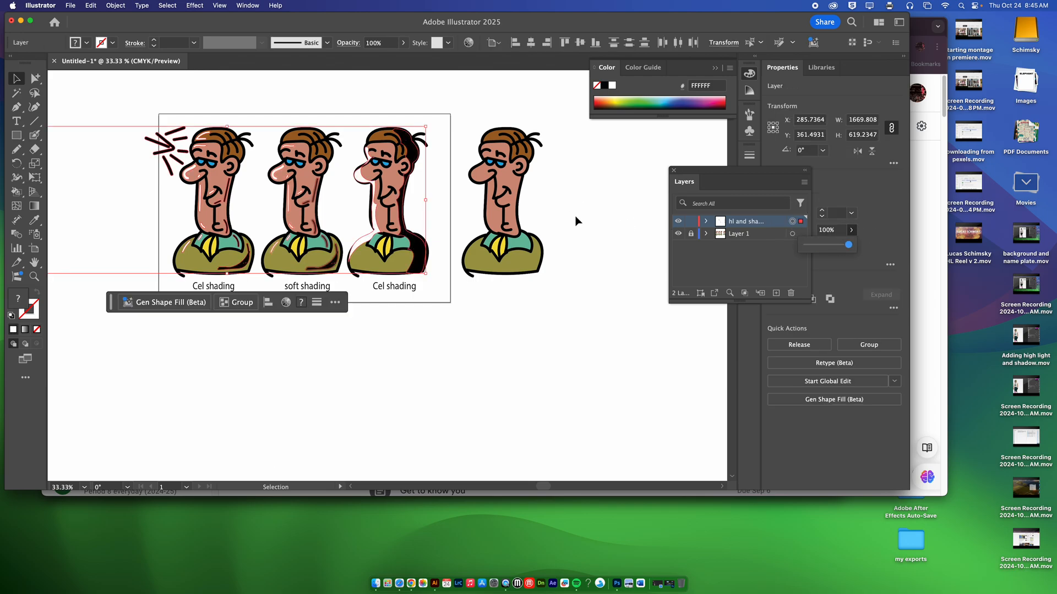
{"action": "left_click", "coordinate": [678, 221]}
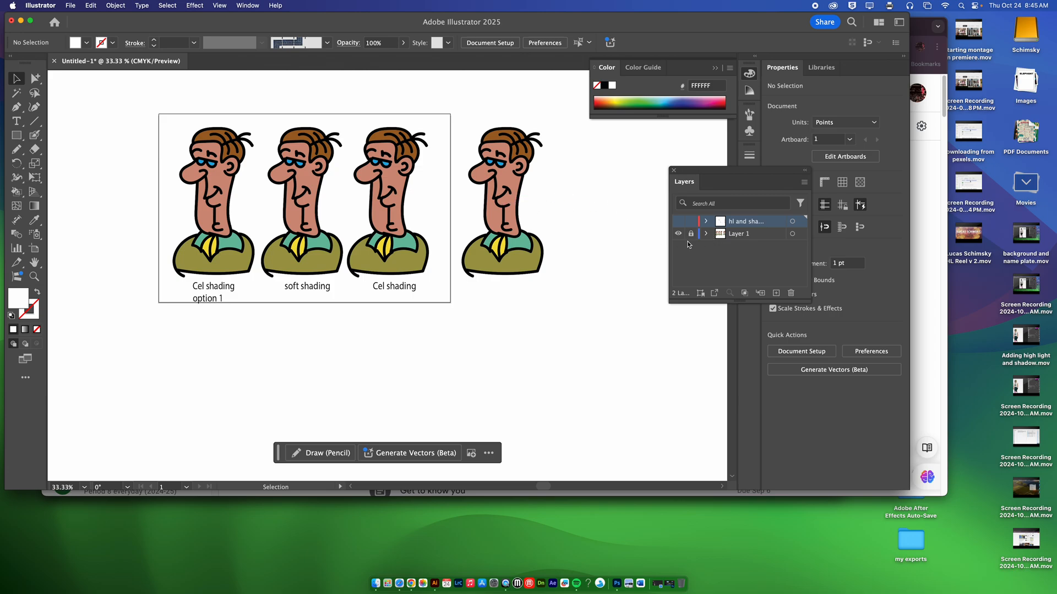
Select the fourth character beside the artboard and check which Live Paint commands are available for it
{"action": "left_click", "coordinate": [508, 200]}
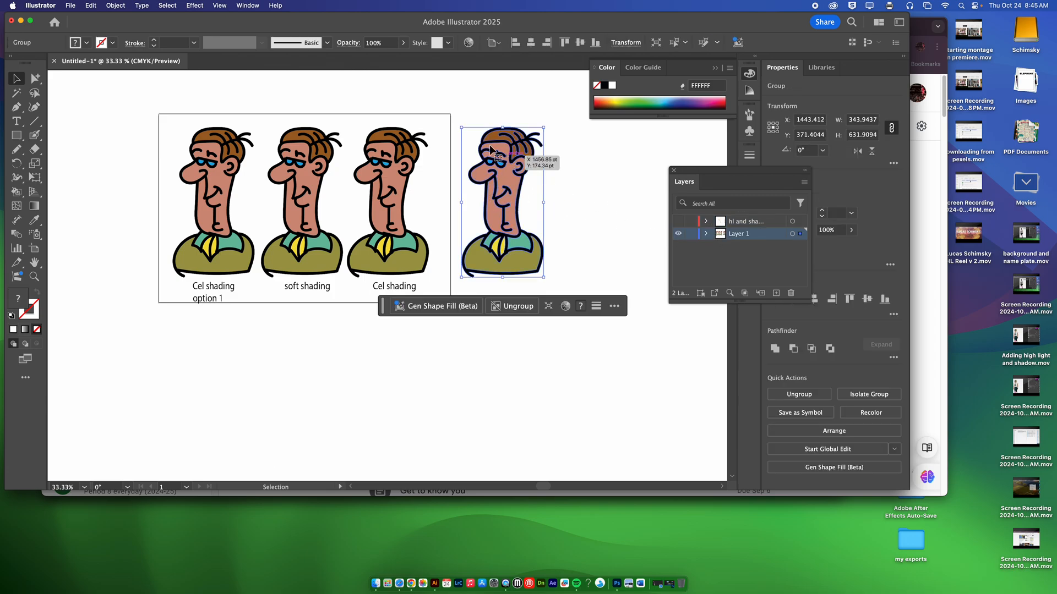
{"action": "left_click", "coordinate": [117, 5]}
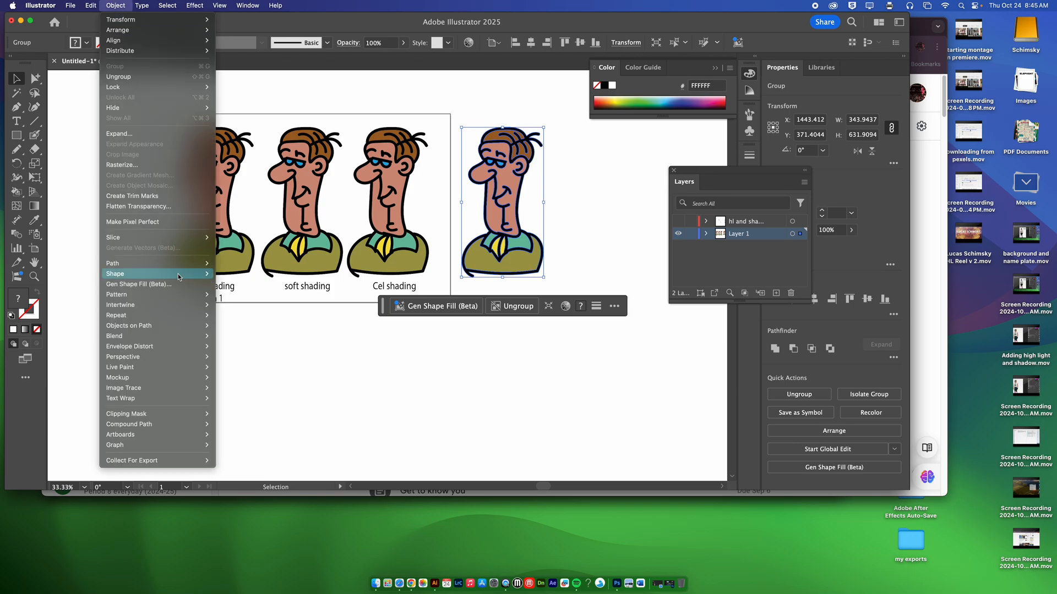
{"action": "mouse_move", "coordinate": [164, 368]}
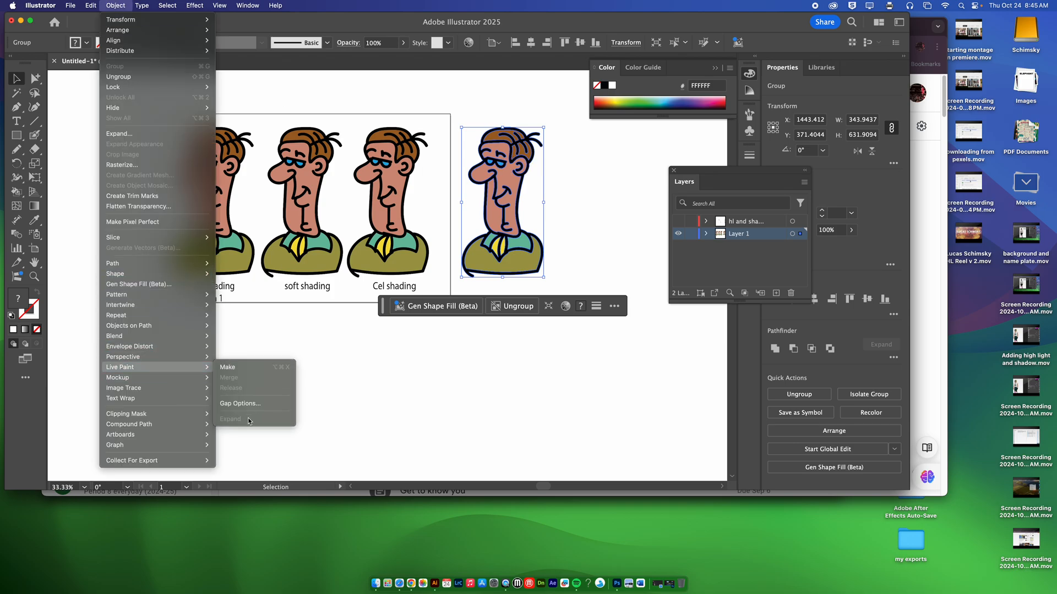
{"action": "left_click", "coordinate": [461, 383]}
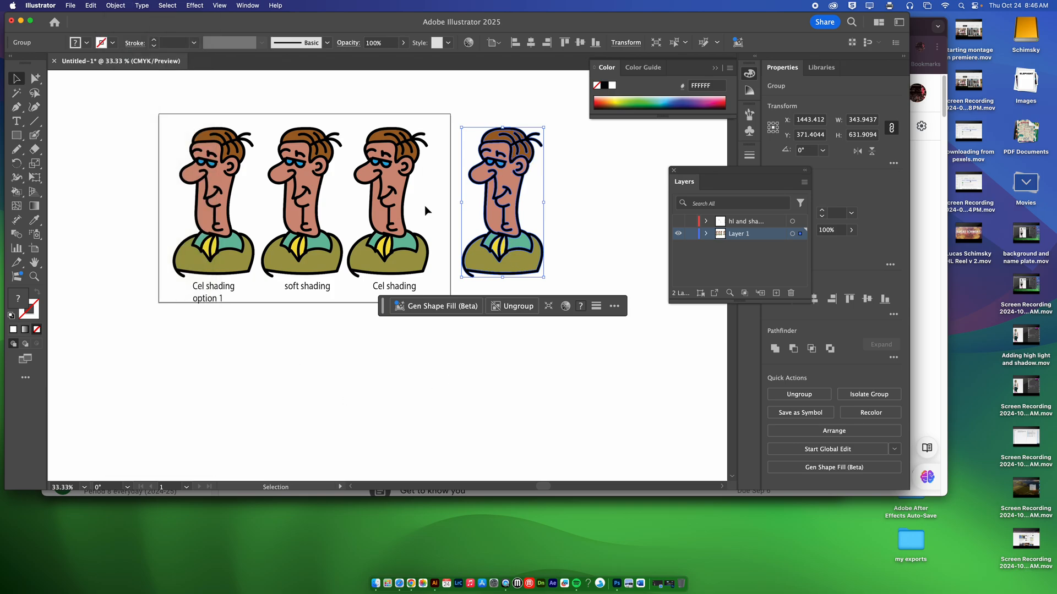
Select only the fourth character's skin-coloured face shape with Group Selection, test-move it sideways, and undo the move
{"action": "left_click", "coordinate": [34, 79]}
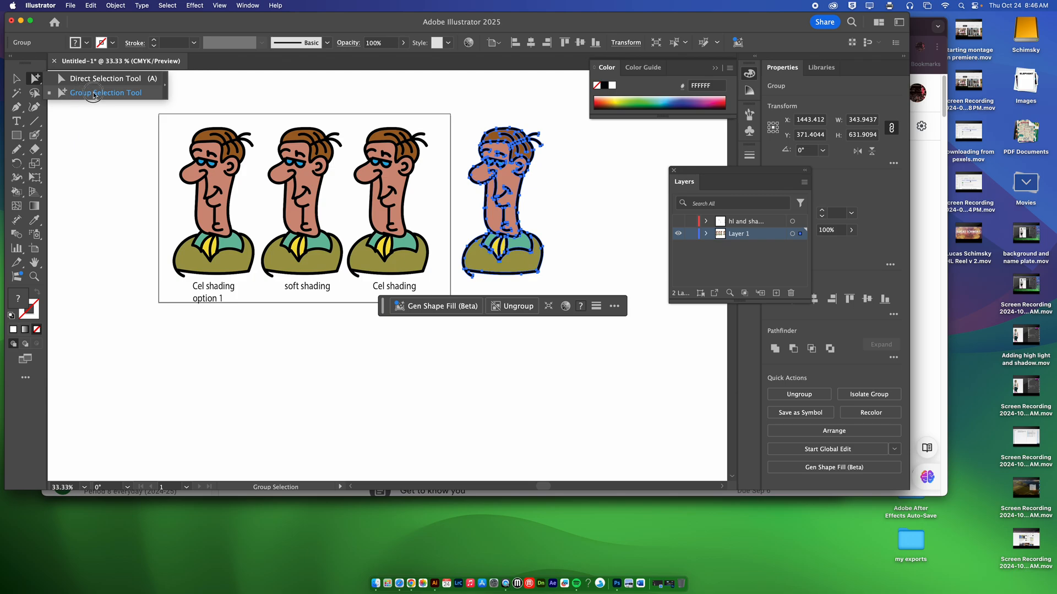
{"action": "left_click", "coordinate": [90, 94]}
{"action": "left_click", "coordinate": [563, 172]}
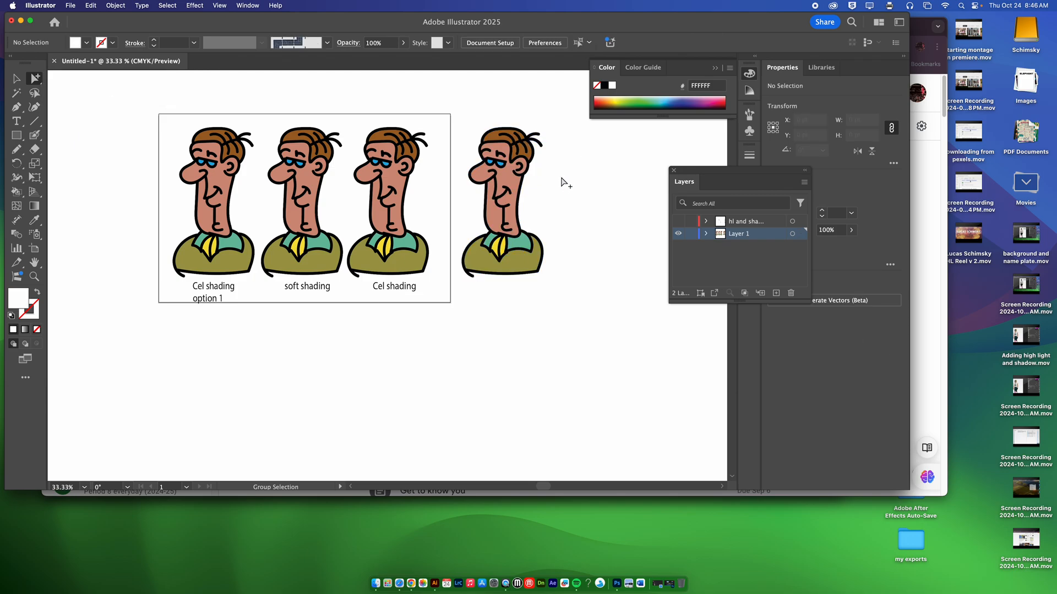
{"action": "key", "text": "super+space"}
{"action": "left_click_drag", "start_coordinate": [493, 184], "coordinate": [708, 408]}
{"action": "left_click_drag", "start_coordinate": [570, 226], "coordinate": [580, 238]}
{"action": "key", "text": "space"}
{"action": "left_click_drag", "start_coordinate": [546, 208], "coordinate": [464, 299]}
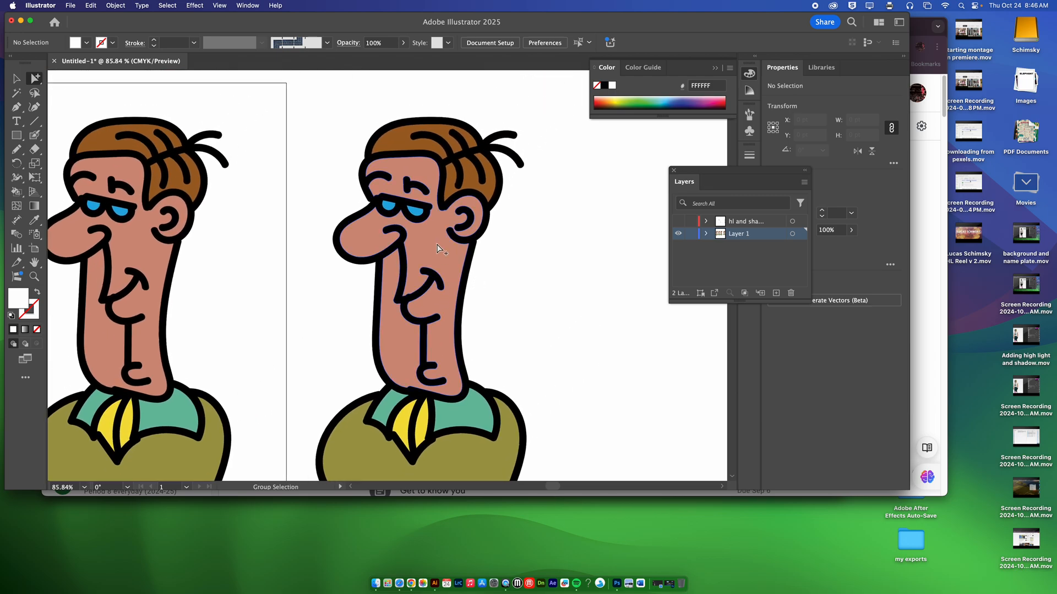
{"action": "left_click", "coordinate": [439, 247]}
{"action": "left_click_drag", "start_coordinate": [438, 248], "coordinate": [582, 249]}
{"action": "key", "text": "super+z"}
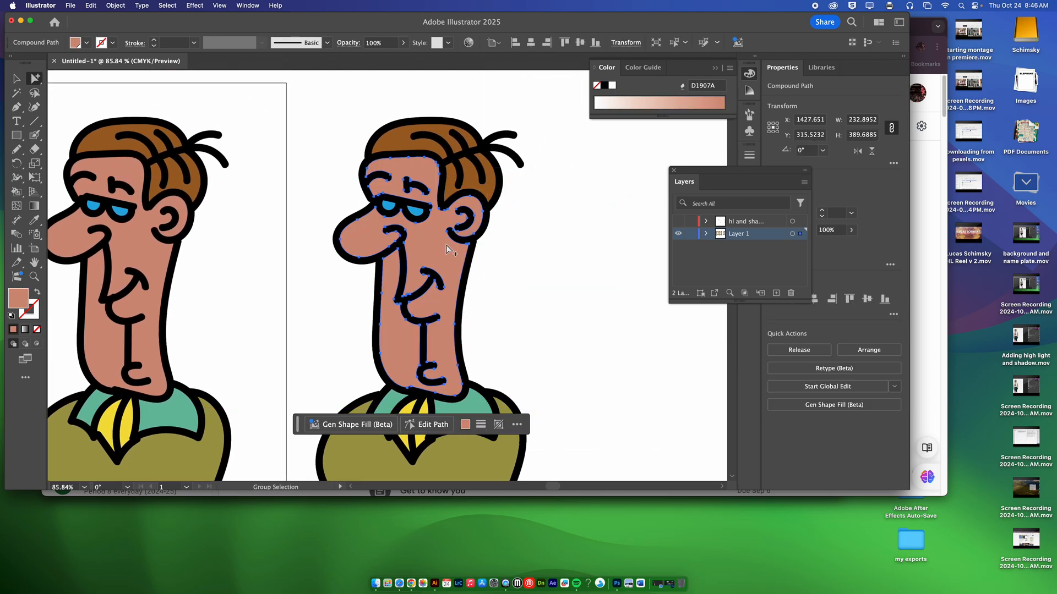
Copy the face shape and paste it in front, test-move the duplicate off the character, and undo the move
{"action": "left_click", "coordinate": [102, 2]}
{"action": "mouse_move", "coordinate": [91, 6]}
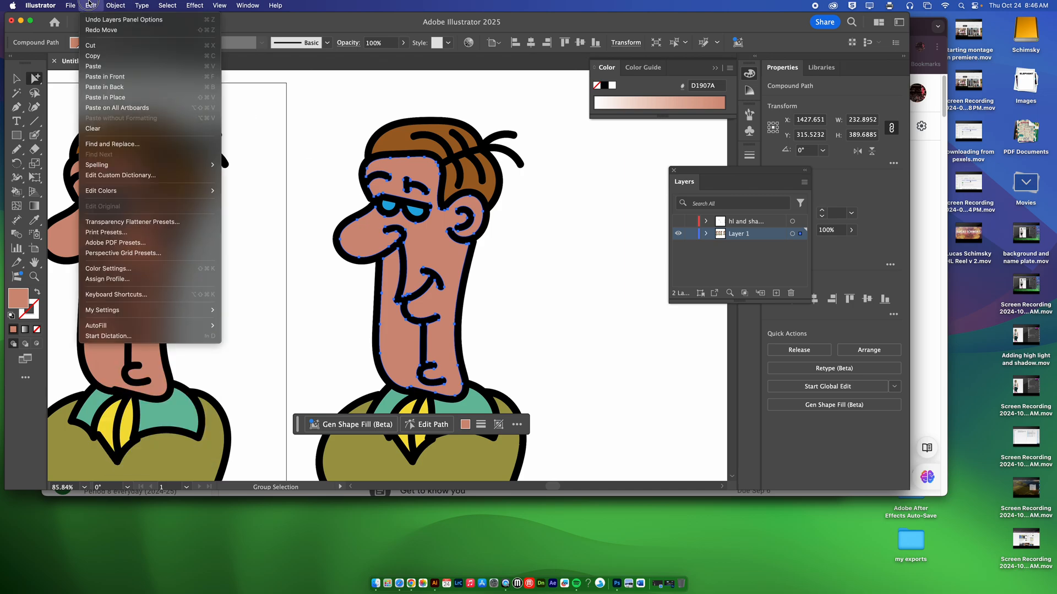
{"action": "left_click", "coordinate": [110, 56]}
{"action": "left_click", "coordinate": [92, 4]}
{"action": "left_click", "coordinate": [117, 77]}
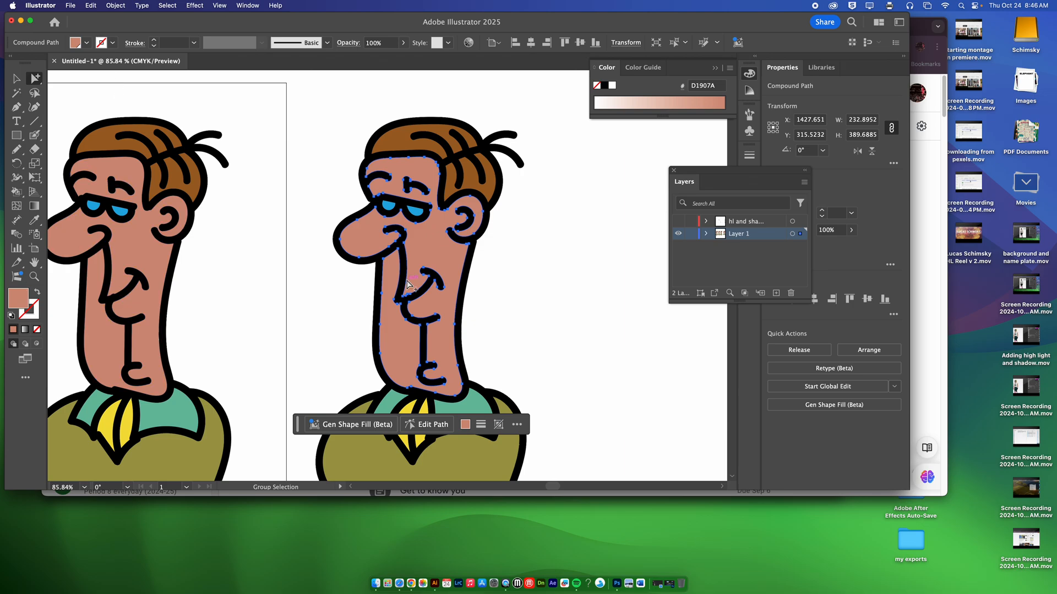
{"action": "left_click_drag", "start_coordinate": [433, 243], "coordinate": [554, 262]}
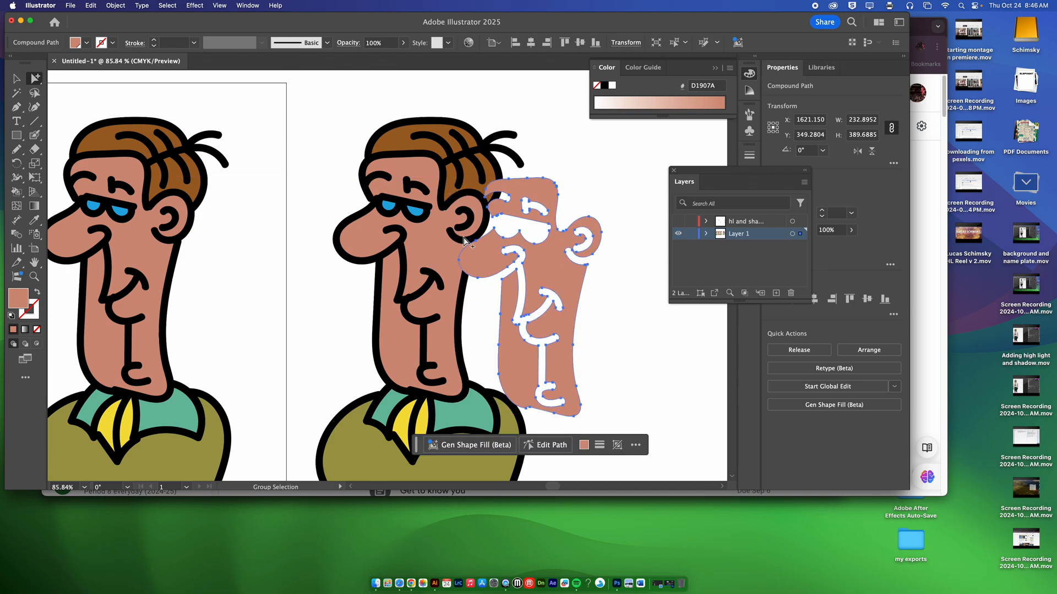
{"action": "key", "text": "super+z"}
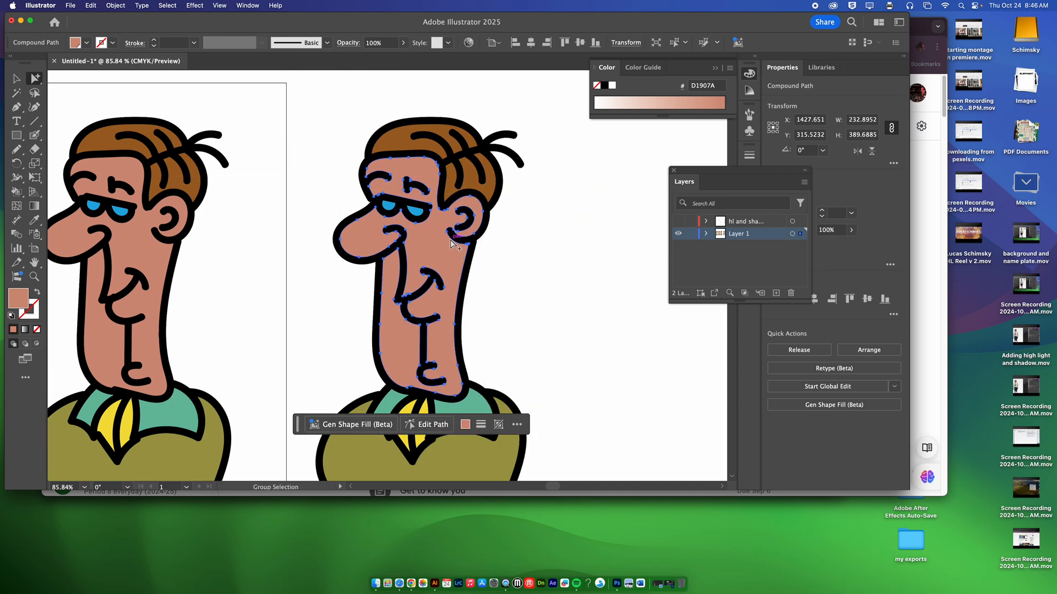
Fill the duplicated face shape with white, FFFFFF
{"action": "double_click", "coordinate": [17, 302]}
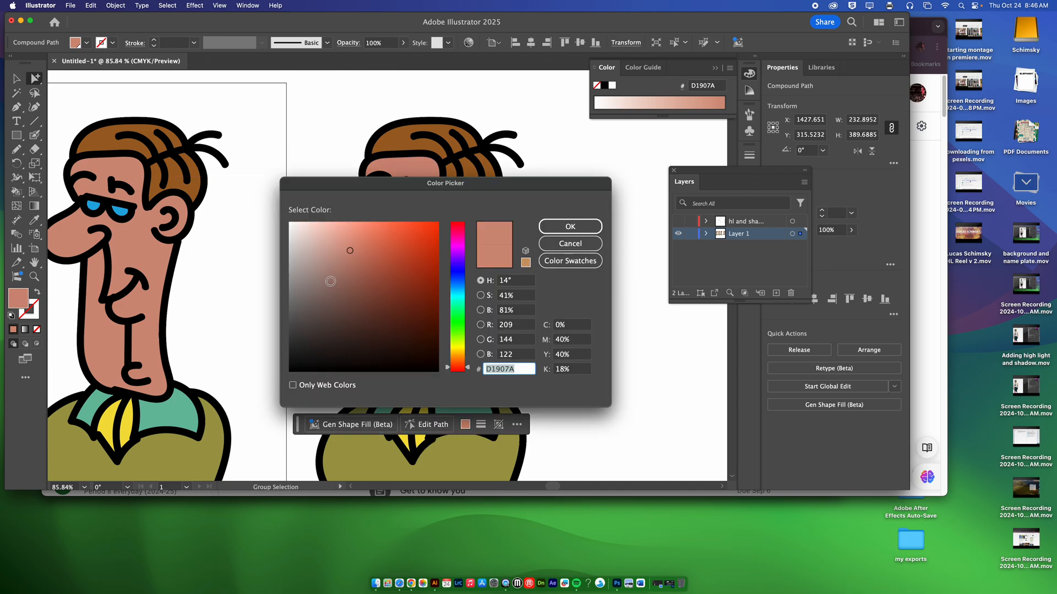
{"action": "left_click_drag", "start_coordinate": [337, 236], "coordinate": [264, 206]}
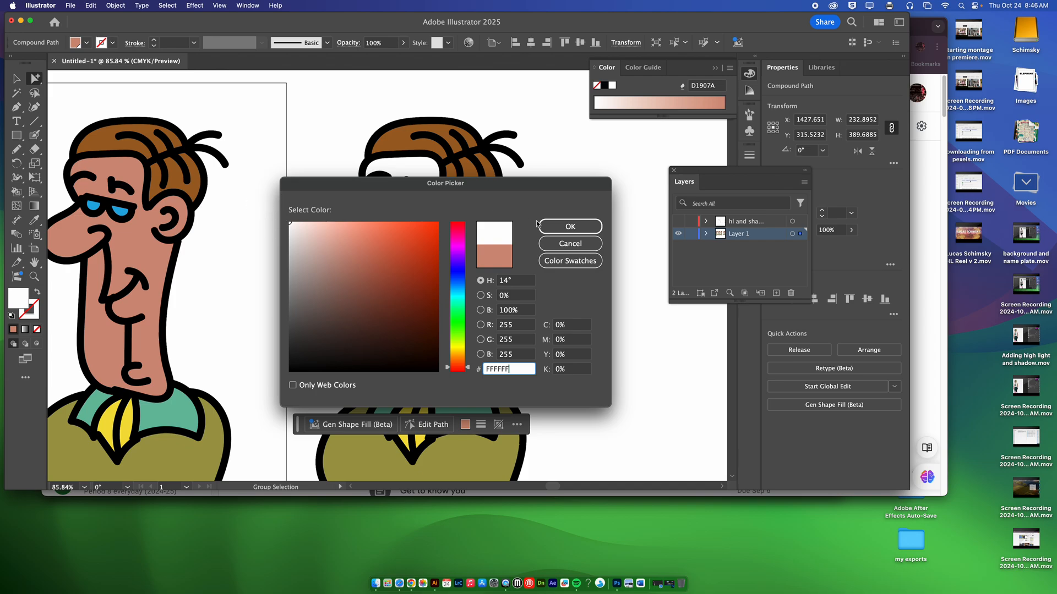
{"action": "left_click", "coordinate": [563, 228]}
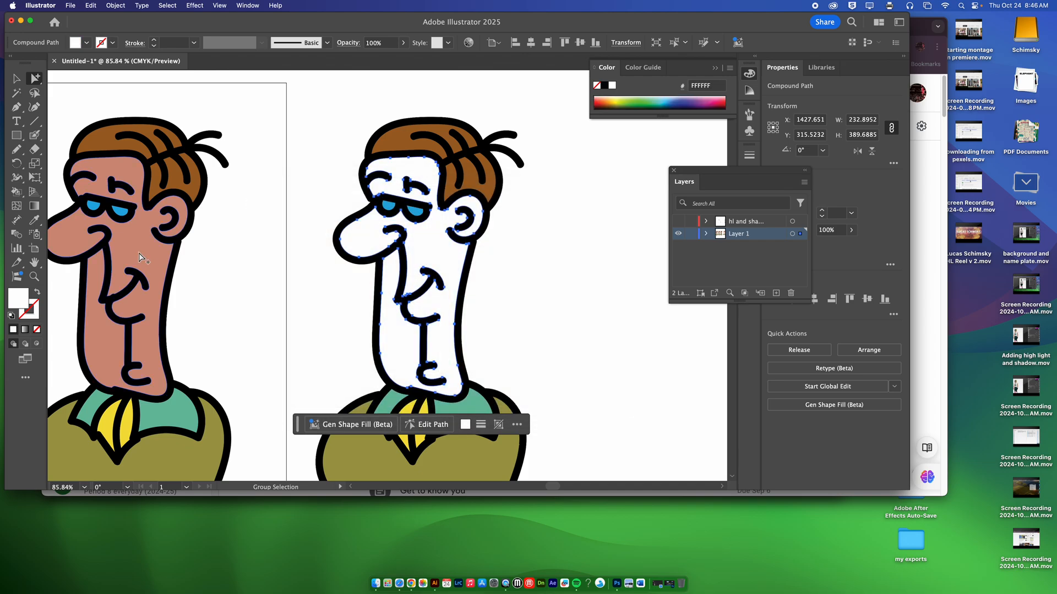
Erase the rear part of the white face shape with a much larger eraser, leaving a strip along forehead, nose and front of neck
{"action": "left_click", "coordinate": [35, 148]}
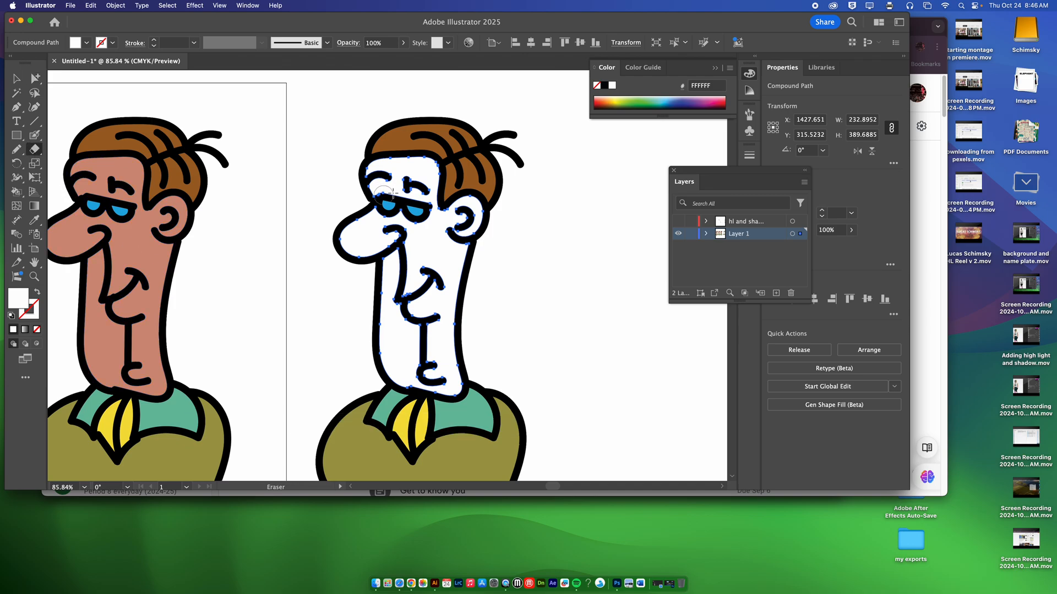
{"action": "key", "text": "bracketright"}
{"action": "key", "text": "bracketright"}
{"action": "key", "text": "bracketright"}
{"action": "key", "text": "bracketright"}
{"action": "key", "text": "bracketright"}
{"action": "key", "text": "bracketright"}
{"action": "key", "text": "bracketright"}
{"action": "key", "text": "bracketright"}
{"action": "key", "text": "bracketright"}
{"action": "key", "text": "bracketright"}
{"action": "key", "text": "bracketright"}
{"action": "key", "text": "bracketright"}
{"action": "key", "text": "bracketright"}
{"action": "key", "text": "bracketright"}
{"action": "key", "text": "bracketright"}
{"action": "key", "text": "bracketright"}
{"action": "mouse_move", "coordinate": [441, 183]}
{"action": "left_mouse_down"}
{"action": "mouse_move", "coordinate": [471, 231]}
{"action": "mouse_move", "coordinate": [458, 246]}
{"action": "mouse_move", "coordinate": [453, 323]}
{"action": "mouse_move", "coordinate": [470, 383]}
{"action": "mouse_move", "coordinate": [495, 380]}
{"action": "left_mouse_up"}
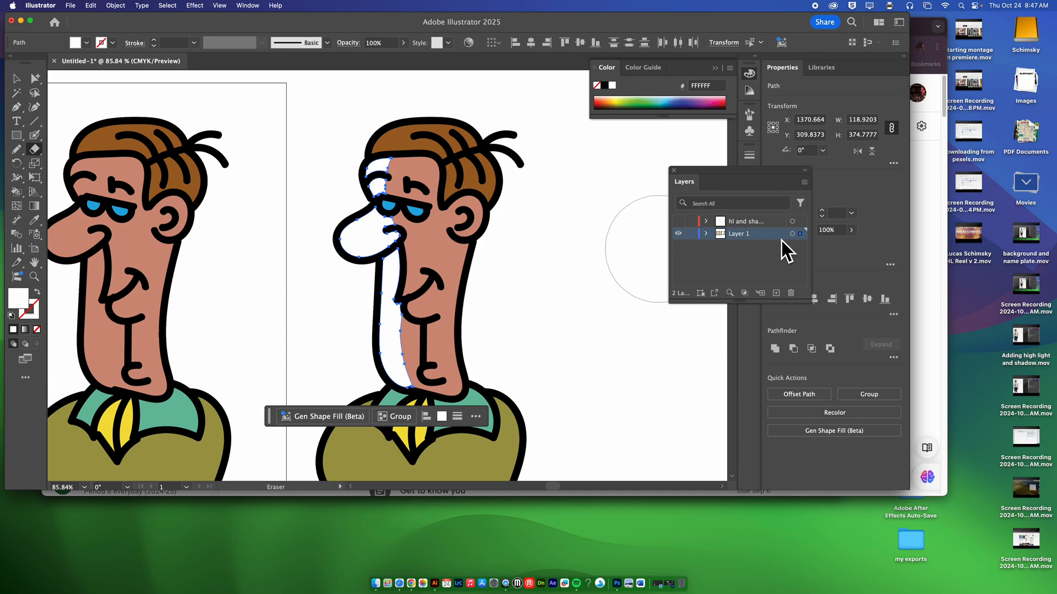
Lower the opacity of the white face highlight to 27% and deselect it
{"action": "left_click", "coordinate": [851, 230]}
{"action": "left_click_drag", "start_coordinate": [851, 245], "coordinate": [818, 245]}
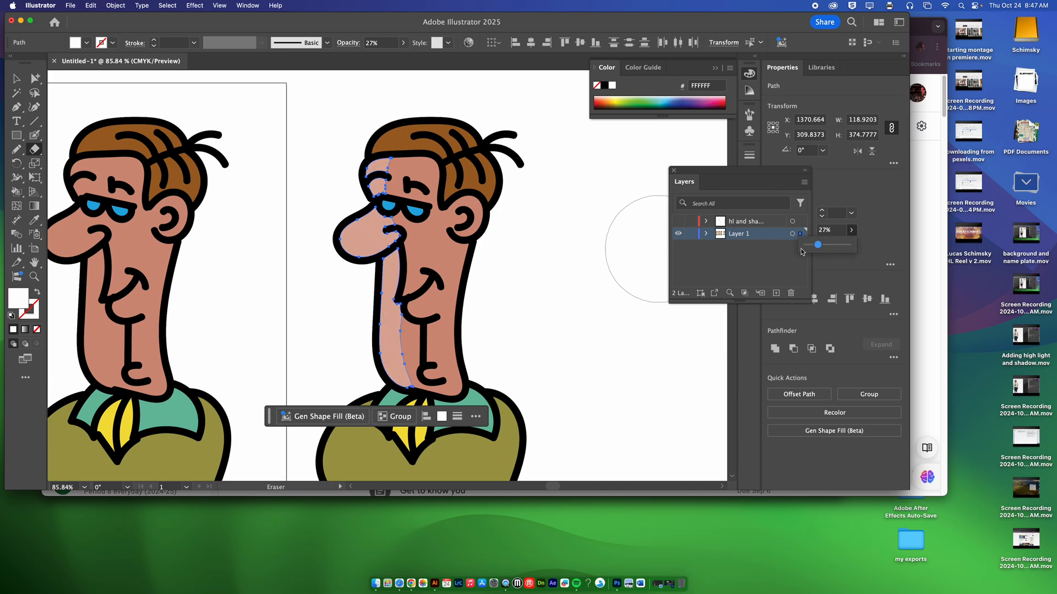
{"action": "left_click", "coordinate": [621, 286], "text": "super"}
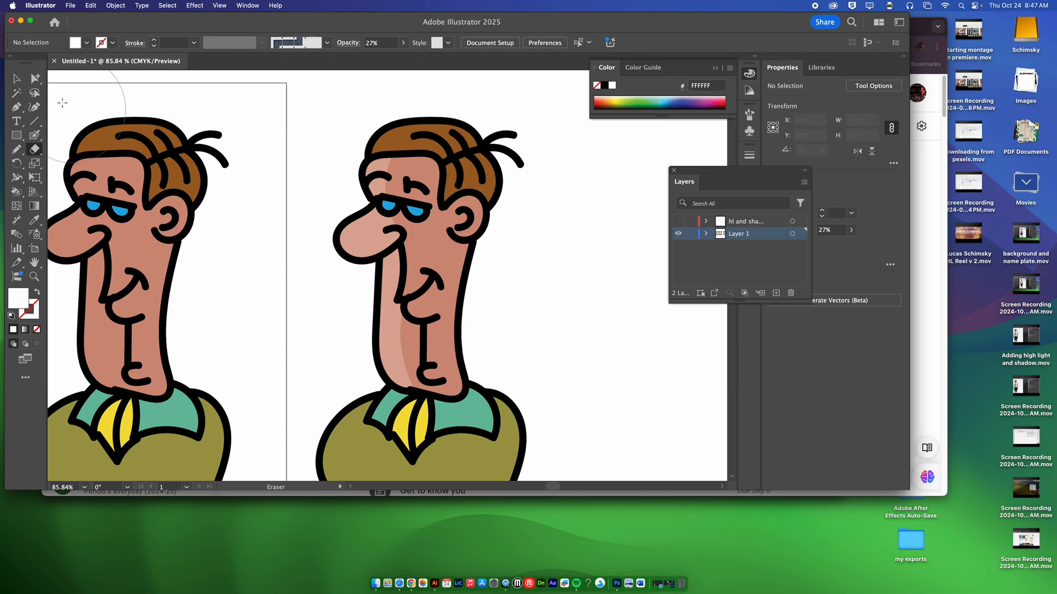
Copy the fourth character's brown hair pieces, face, rear green collar piece and jacket together, and paste the copies in front
{"action": "left_click", "coordinate": [35, 78]}
{"action": "left_click", "coordinate": [483, 182]}
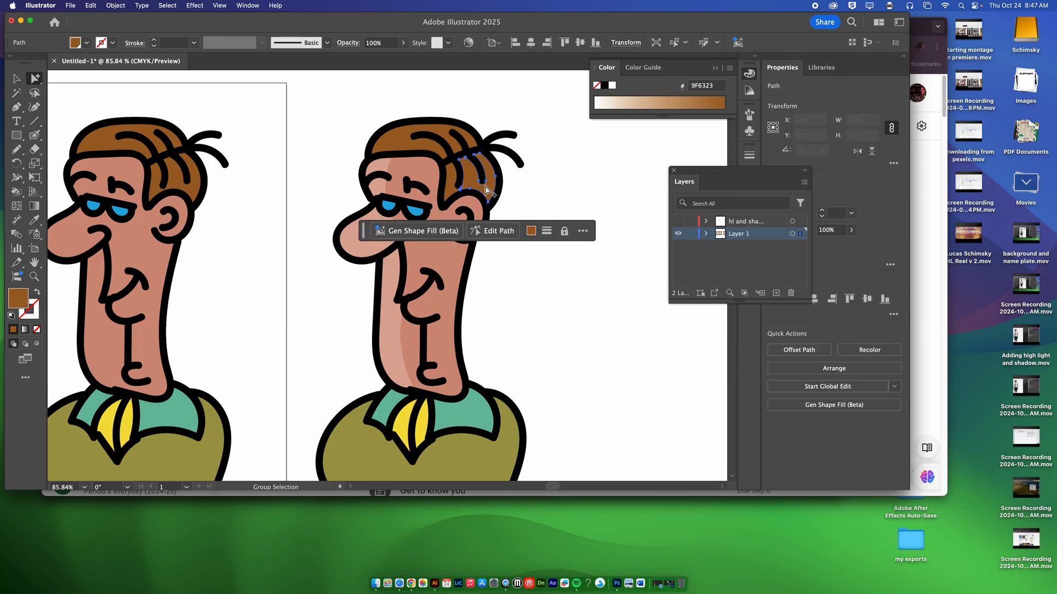
{"action": "left_click", "coordinate": [472, 146], "text": "shift"}
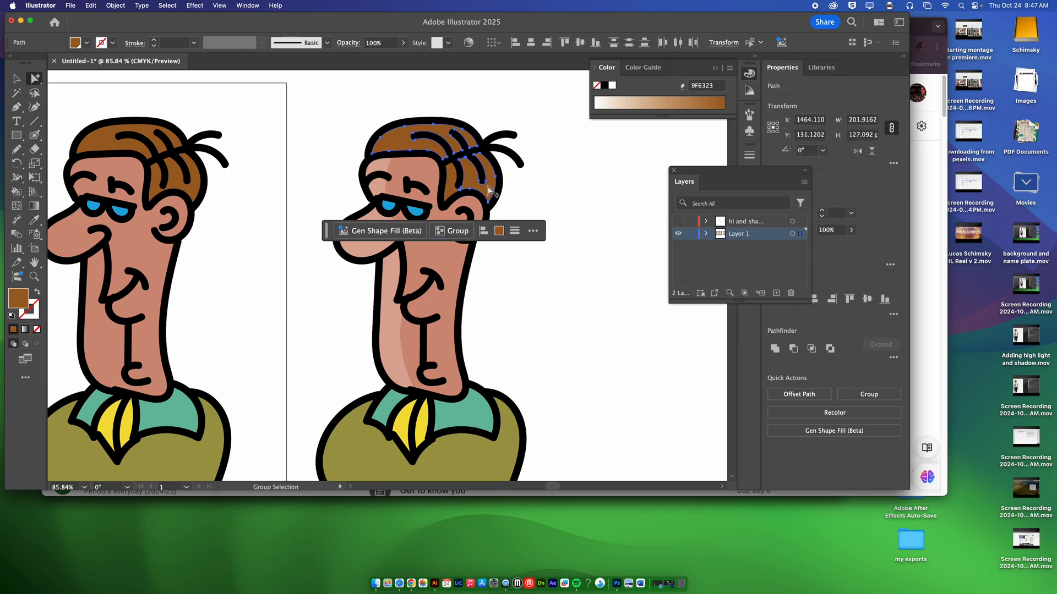
{"action": "left_click", "coordinate": [457, 279], "text": "shift"}
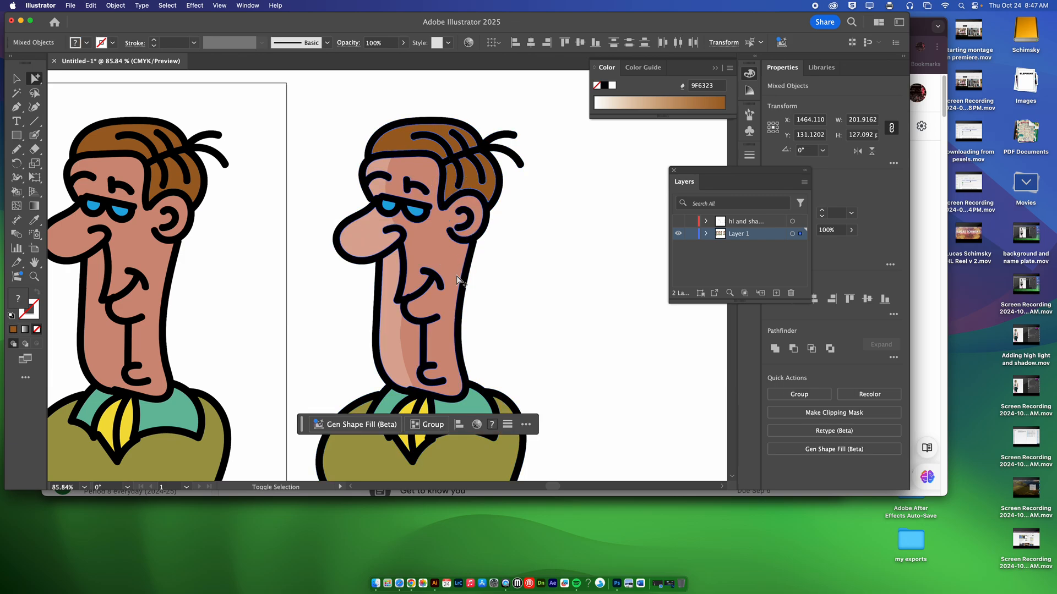
{"action": "left_click", "coordinate": [470, 404], "text": "shift"}
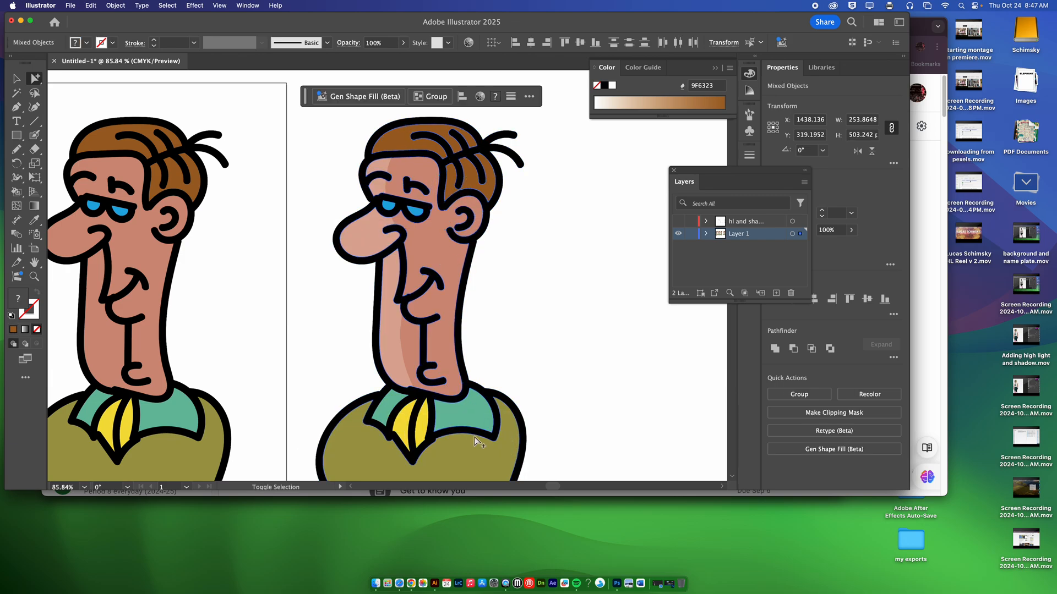
{"action": "left_click", "coordinate": [474, 440], "text": "shift"}
{"action": "left_click", "coordinate": [90, 5]}
{"action": "left_click", "coordinate": [111, 55]}
{"action": "left_click", "coordinate": [90, 6]}
{"action": "left_click", "coordinate": [114, 78]}
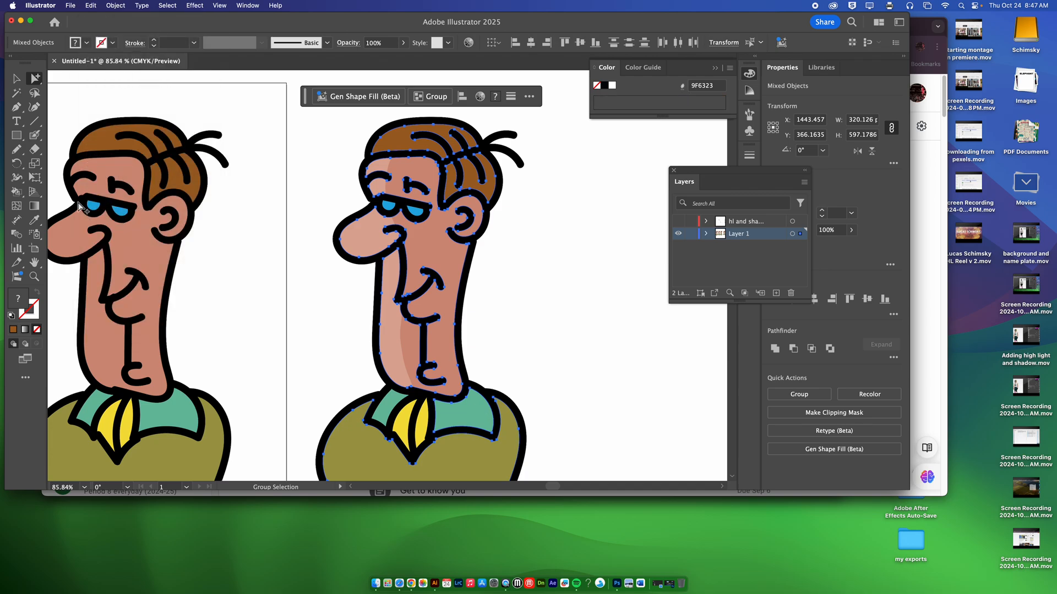
{"action": "double_click", "coordinate": [20, 297]}
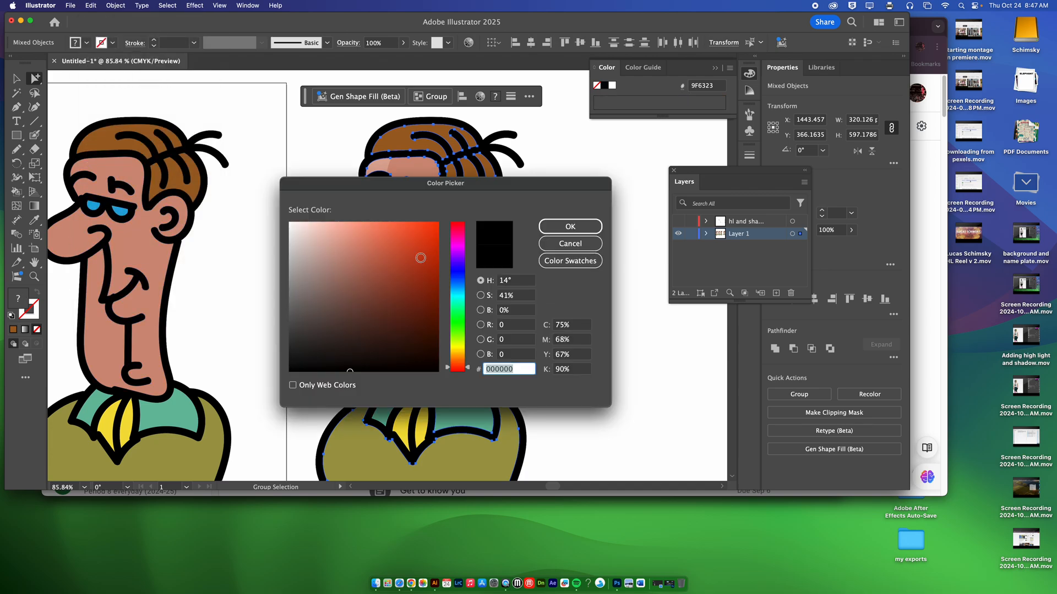
{"action": "left_click", "coordinate": [438, 370]}
{"action": "left_click", "coordinate": [563, 228]}
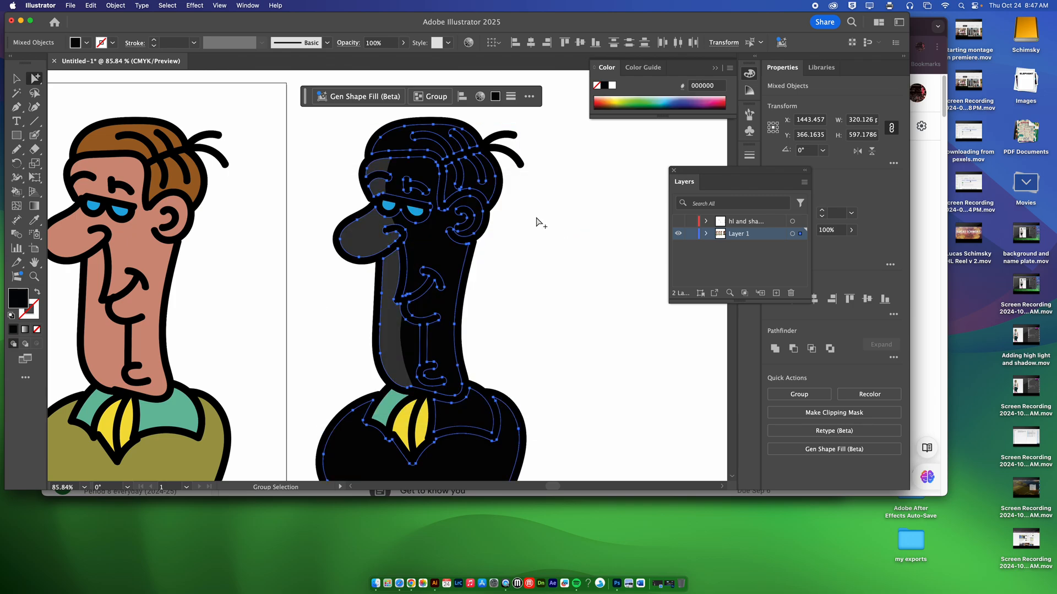
{"action": "key", "text": "super+z"}
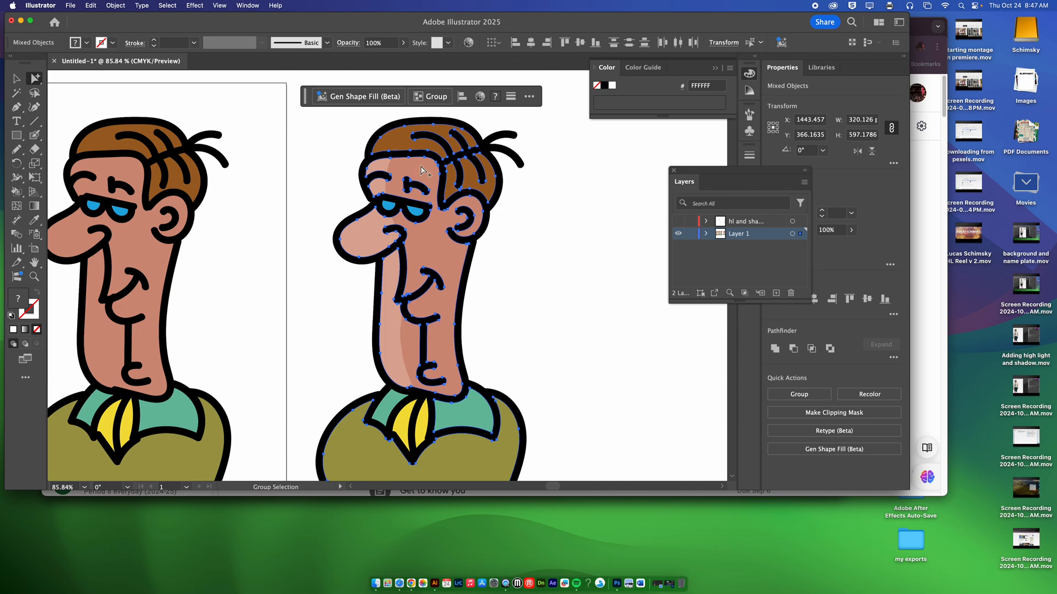
{"action": "left_click_drag", "start_coordinate": [421, 170], "coordinate": [604, 153]}
{"action": "key", "text": "super+z"}
Fill the pasted hair, face, collar and jacket shapes with the black swatch and lower their opacity to 61%
{"action": "left_click", "coordinate": [87, 43]}
{"action": "left_click", "coordinate": [32, 87]}
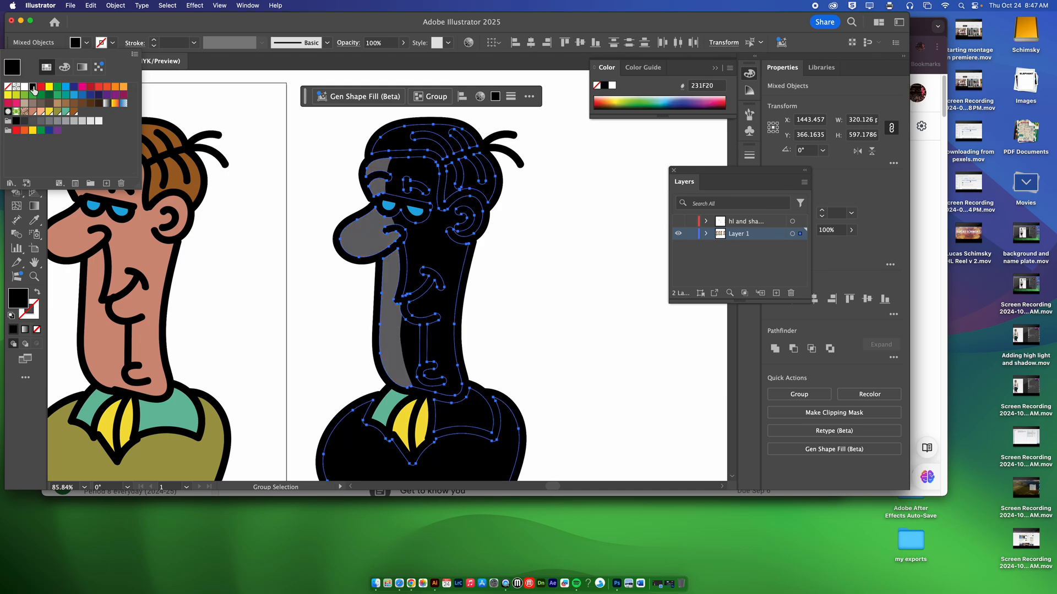
{"action": "left_click", "coordinate": [851, 230]}
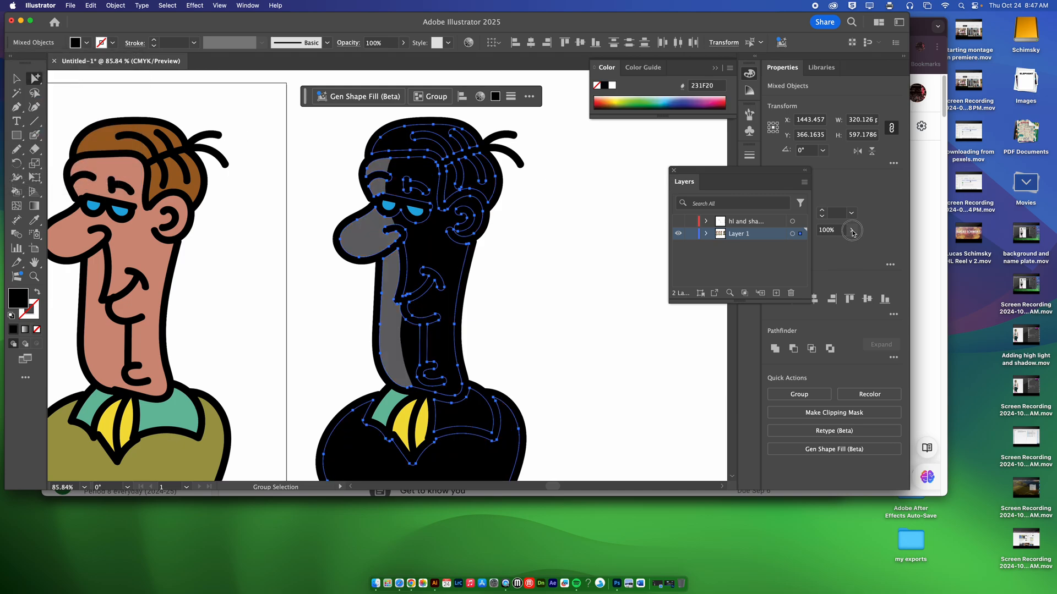
{"action": "left_click", "coordinate": [851, 230]}
{"action": "mouse_move", "coordinate": [852, 245]}
{"action": "left_mouse_down"}
{"action": "mouse_move", "coordinate": [799, 246]}
{"action": "mouse_move", "coordinate": [831, 246]}
{"action": "left_mouse_up"}
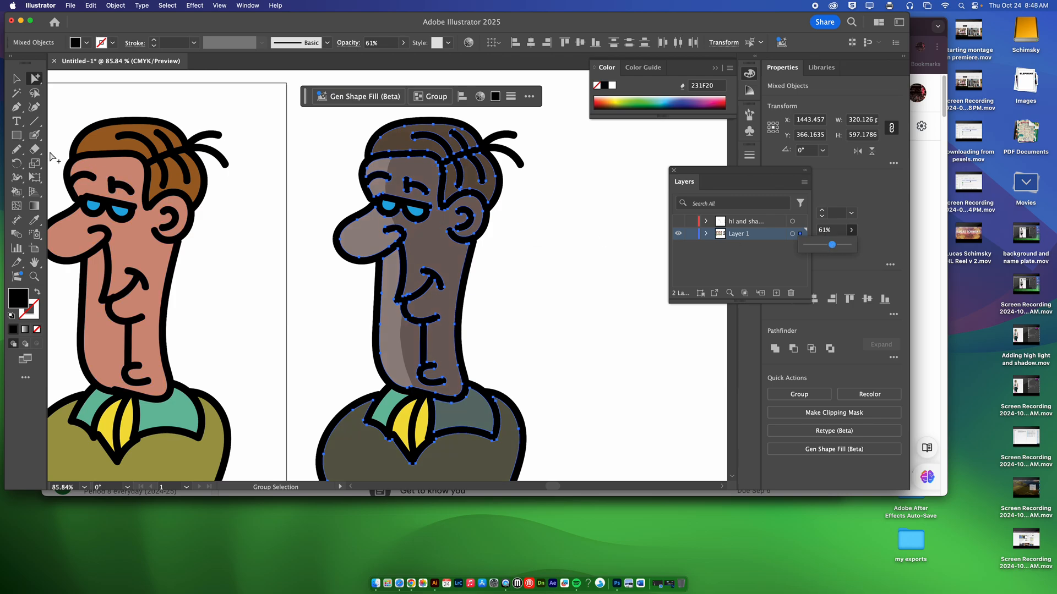
Erase the front of the black overlay shapes, leaving shadows along the rear hair, ear, neck, collar and jacket, and deselect them
{"action": "left_click", "coordinate": [34, 149]}
{"action": "mouse_move", "coordinate": [358, 142]}
{"action": "left_mouse_down"}
{"action": "mouse_move", "coordinate": [398, 176]}
{"action": "mouse_move", "coordinate": [405, 208]}
{"action": "mouse_move", "coordinate": [390, 352]}
{"action": "left_mouse_up"}
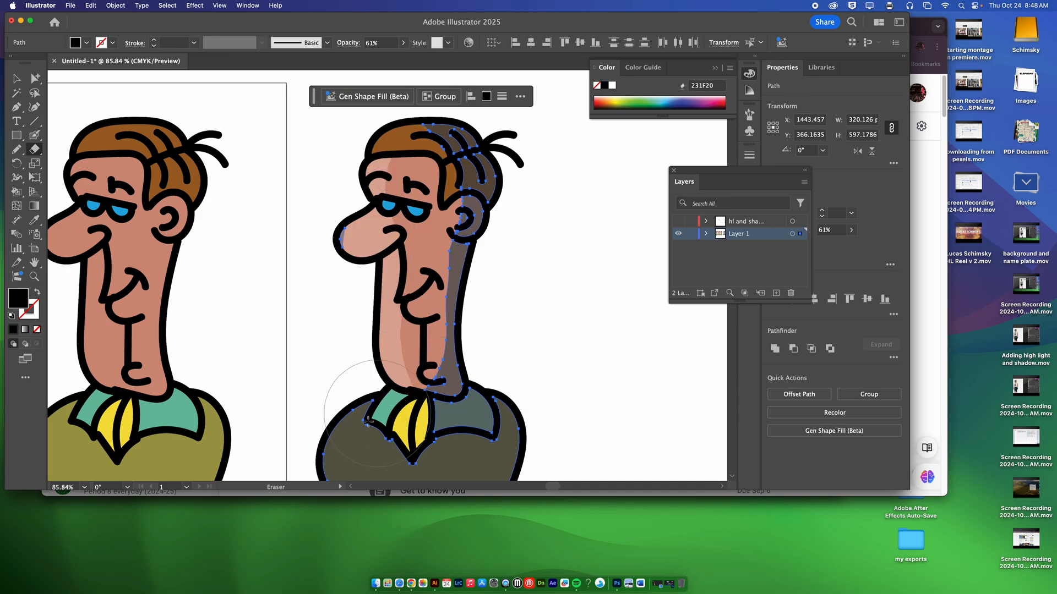
{"action": "mouse_move", "coordinate": [368, 422]}
{"action": "left_mouse_down"}
{"action": "mouse_move", "coordinate": [335, 431]}
{"action": "mouse_move", "coordinate": [420, 436]}
{"action": "mouse_move", "coordinate": [438, 479]}
{"action": "mouse_move", "coordinate": [485, 410]}
{"action": "left_mouse_up"}
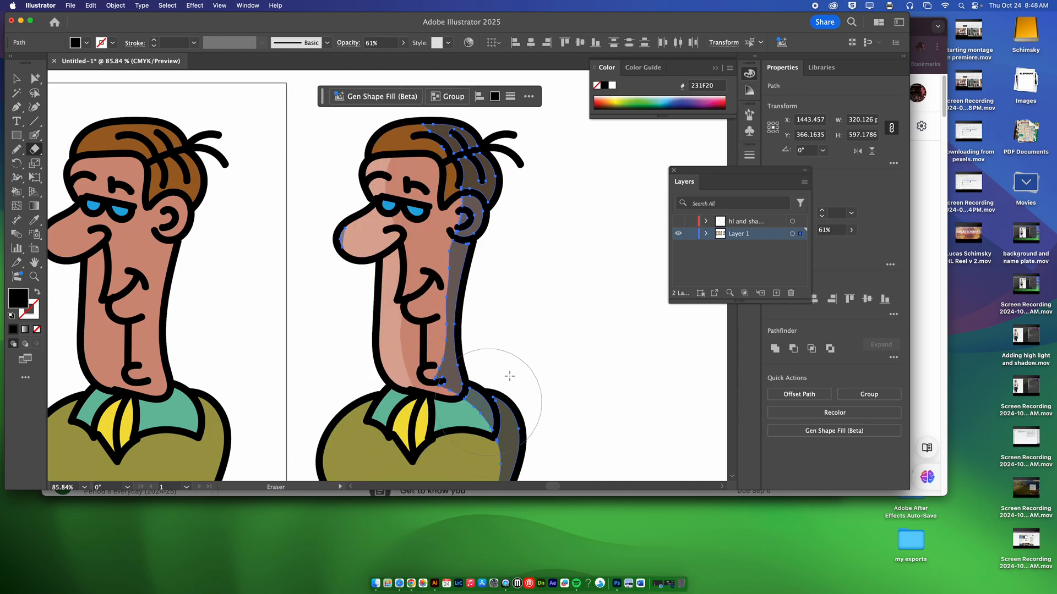
{"action": "key", "text": "super+shift+a"}
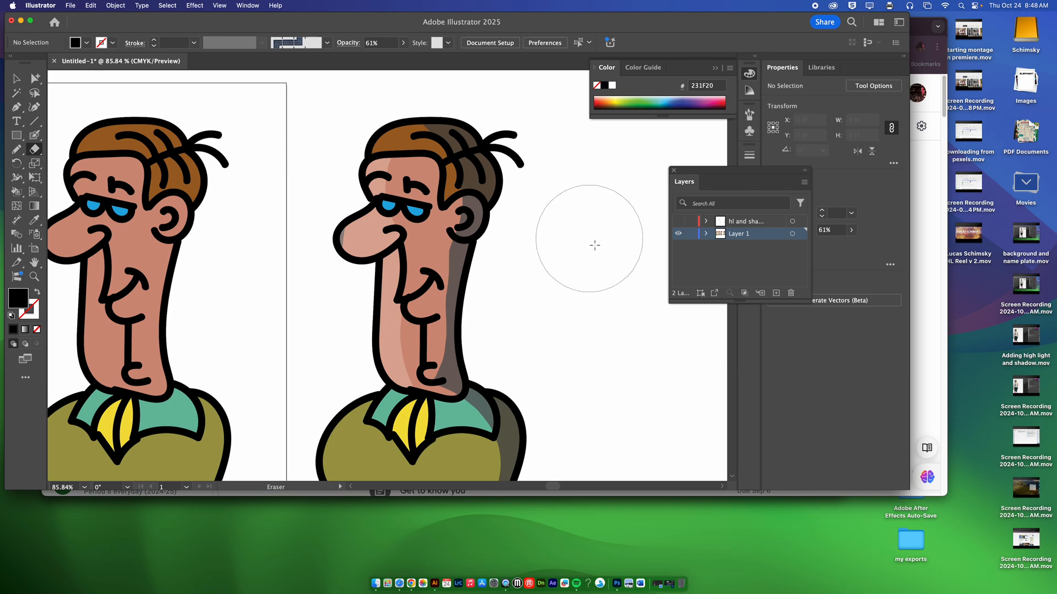
{"action": "left_click", "coordinate": [575, 280], "text": "alt+super"}
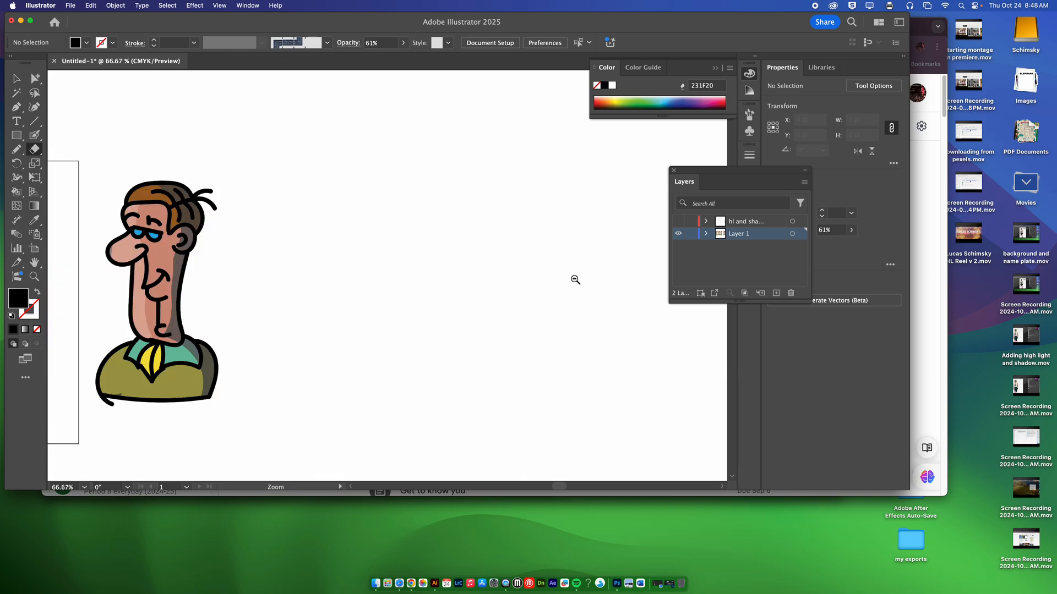
{"action": "left_click_drag", "start_coordinate": [454, 279], "coordinate": [647, 235]}
{"action": "left_click_drag", "start_coordinate": [523, 229], "coordinate": [587, 233]}
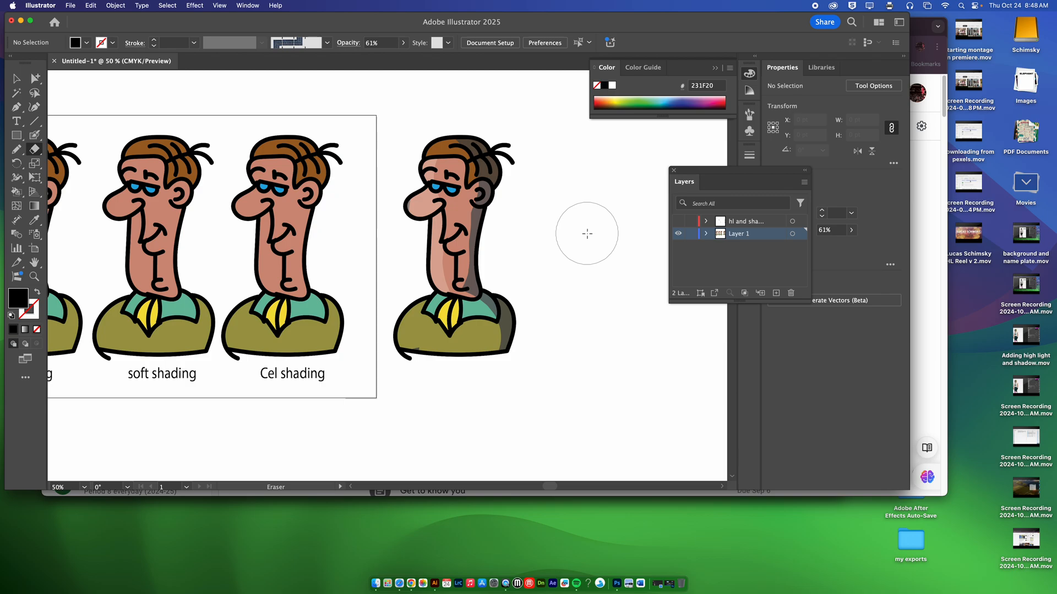
{"action": "scroll", "coordinate": [606, 255], "scroll_direction": "left", "scroll_amount": 5}
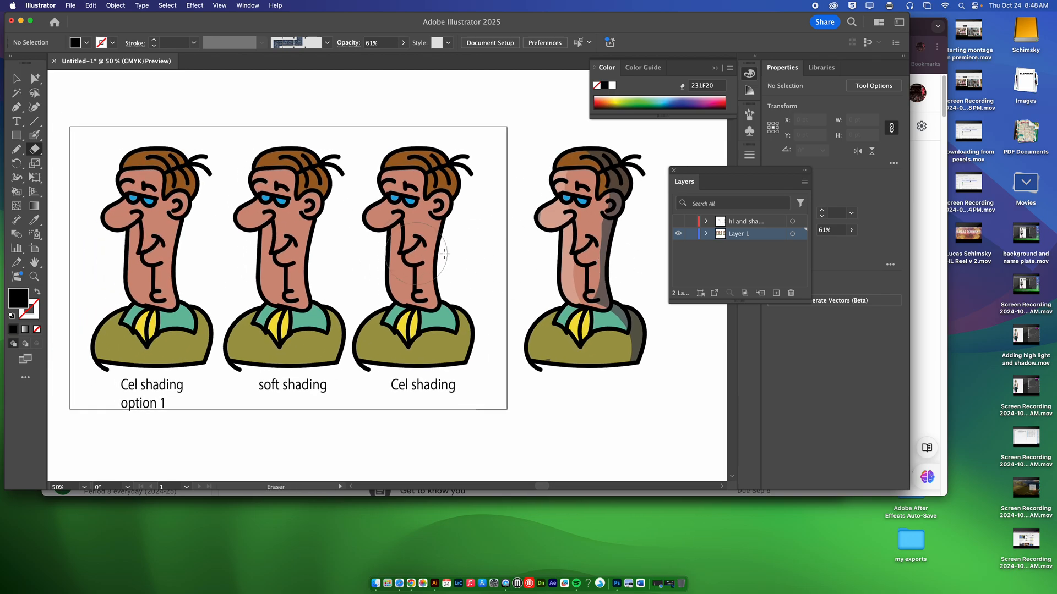